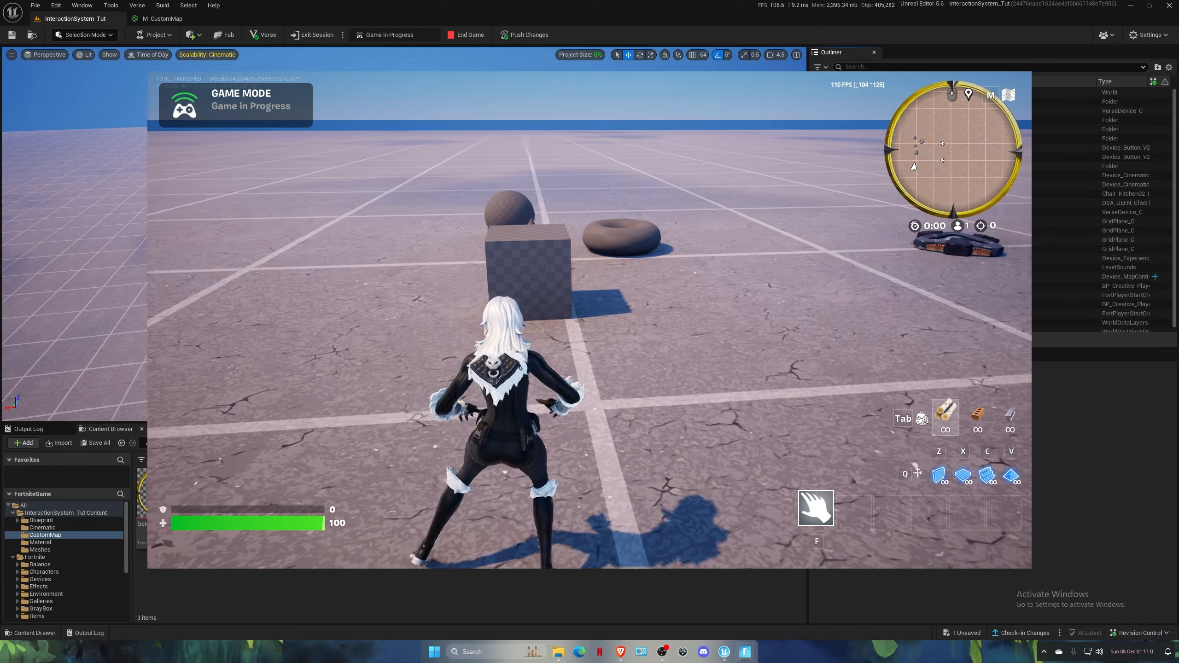
# Move the character around the play area, past the shapes and spawn pads, to examine the circular minimap and its custom border.
pyautogui.press('w')
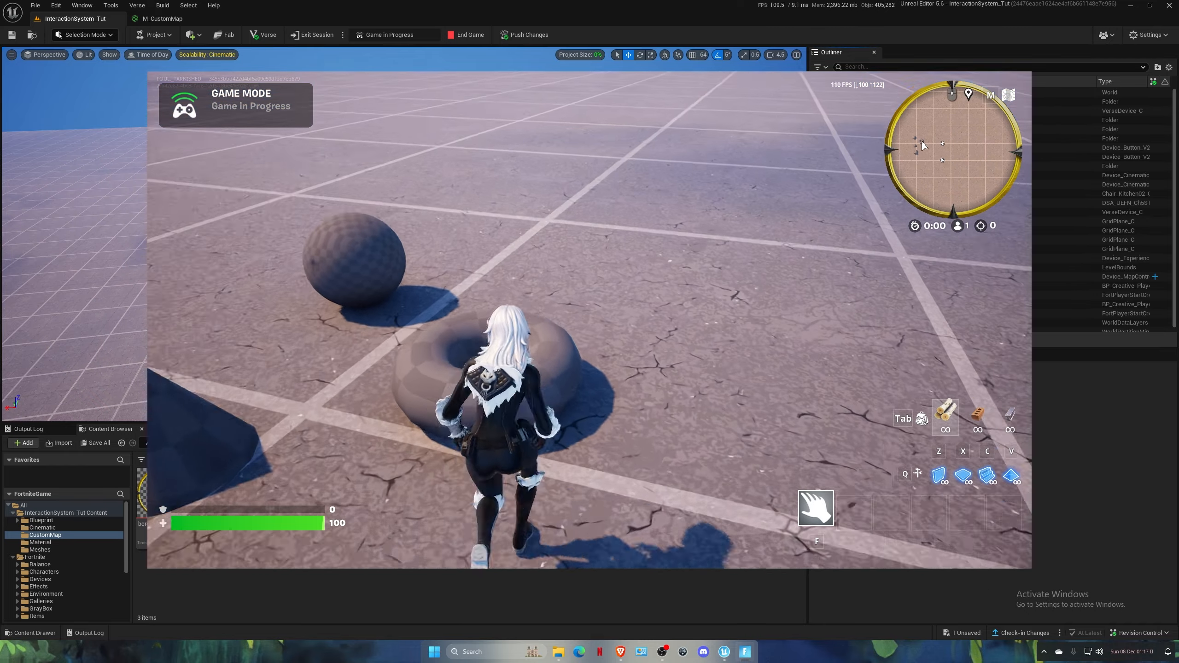
pyautogui.press('a')
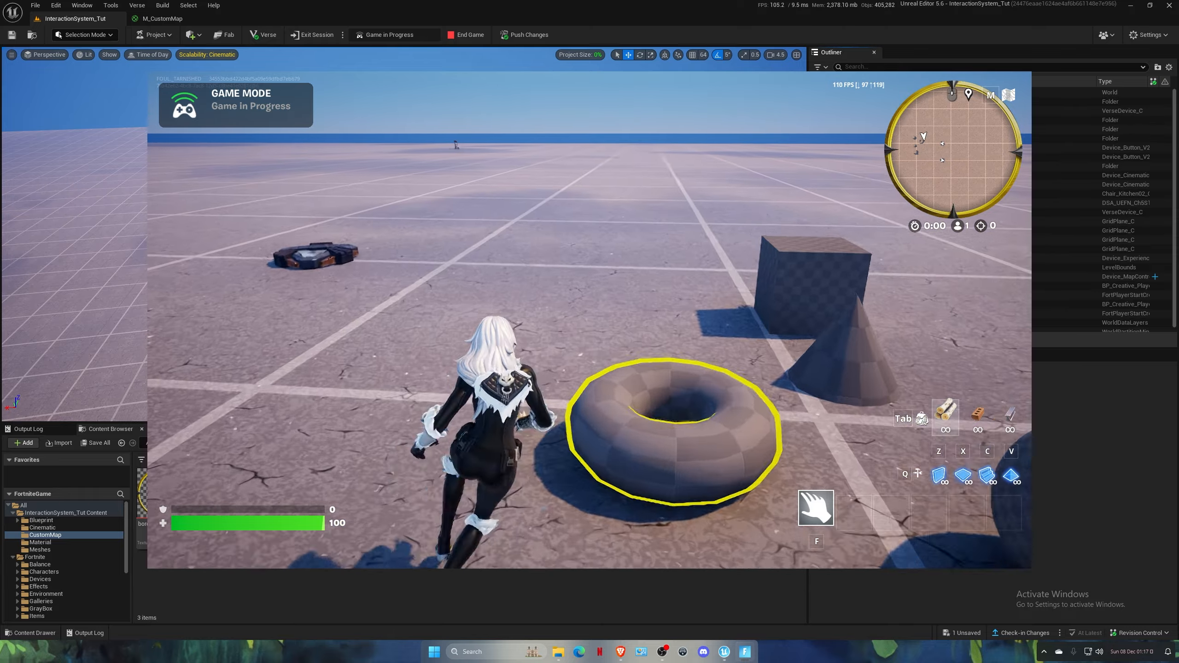
pyautogui.press('w')
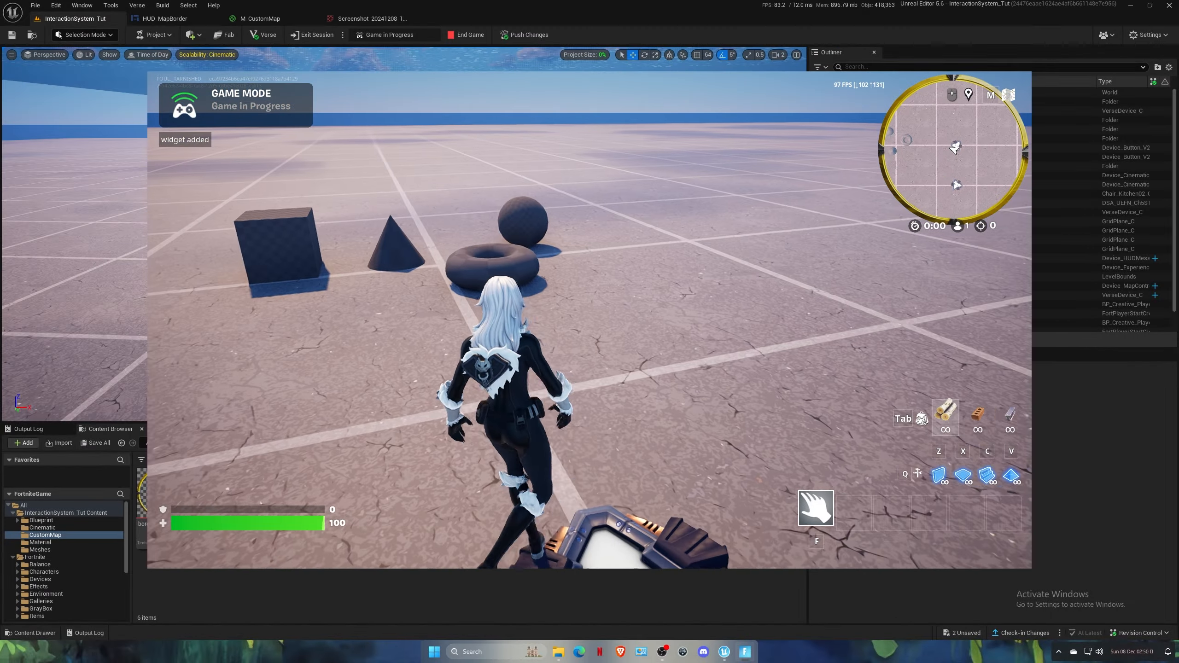
pyautogui.press('w')
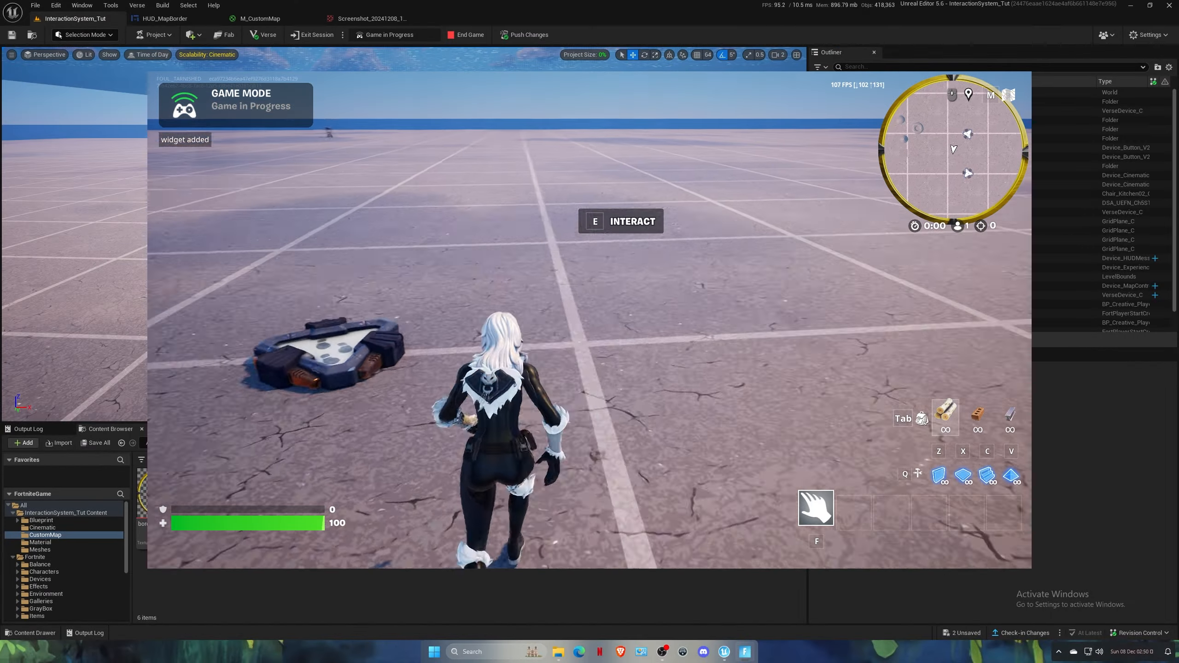
pyautogui.press('w')
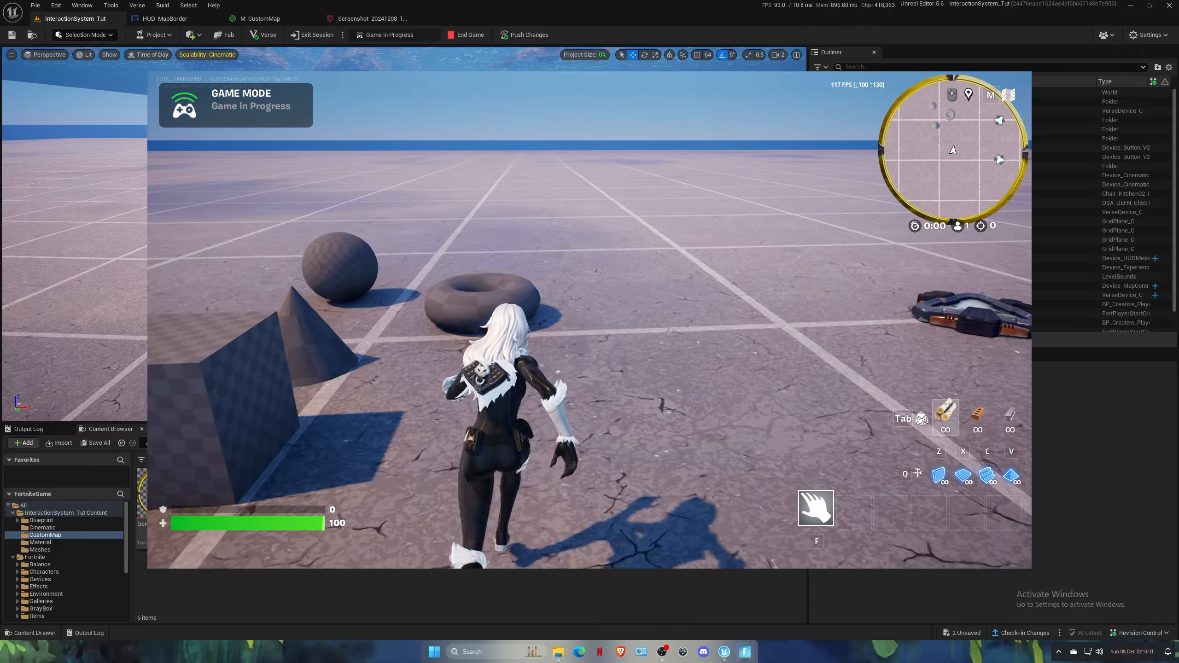
pyautogui.press('w')
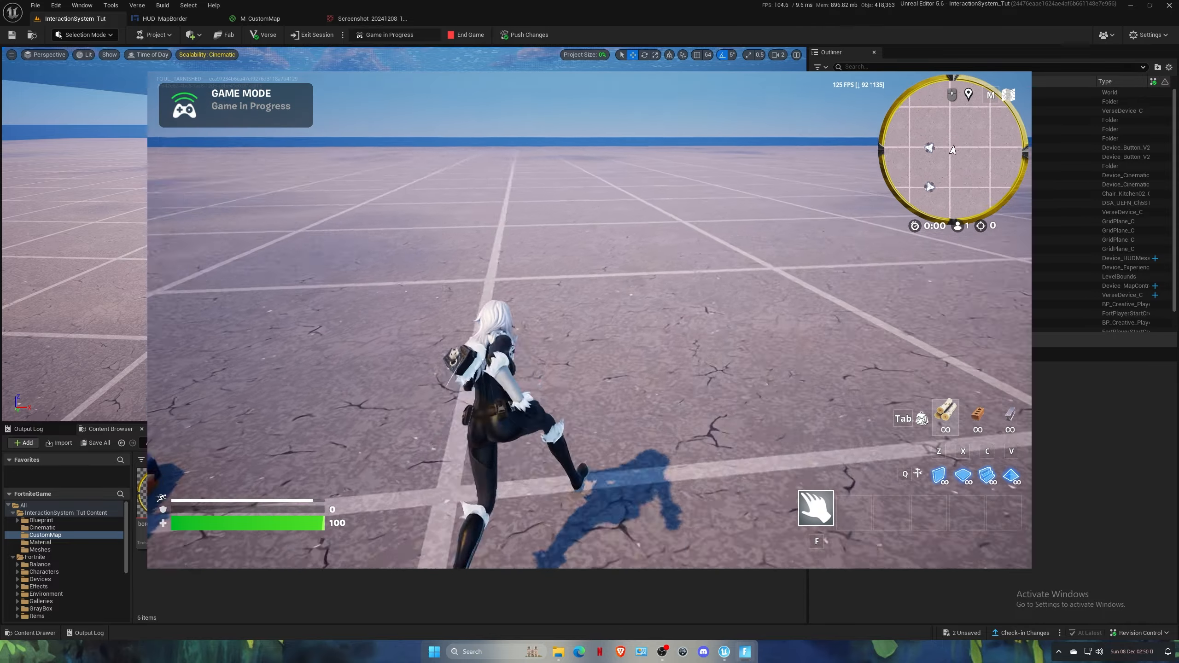
pyautogui.press('w')
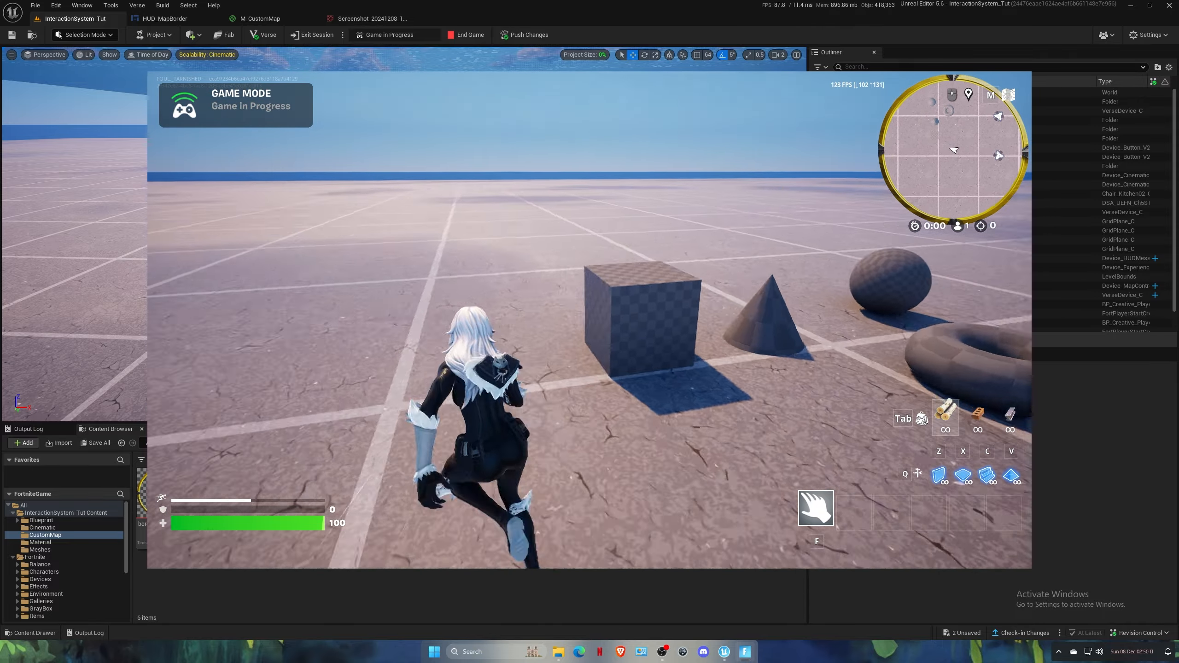
pyautogui.press('w')
pyautogui.press('space')
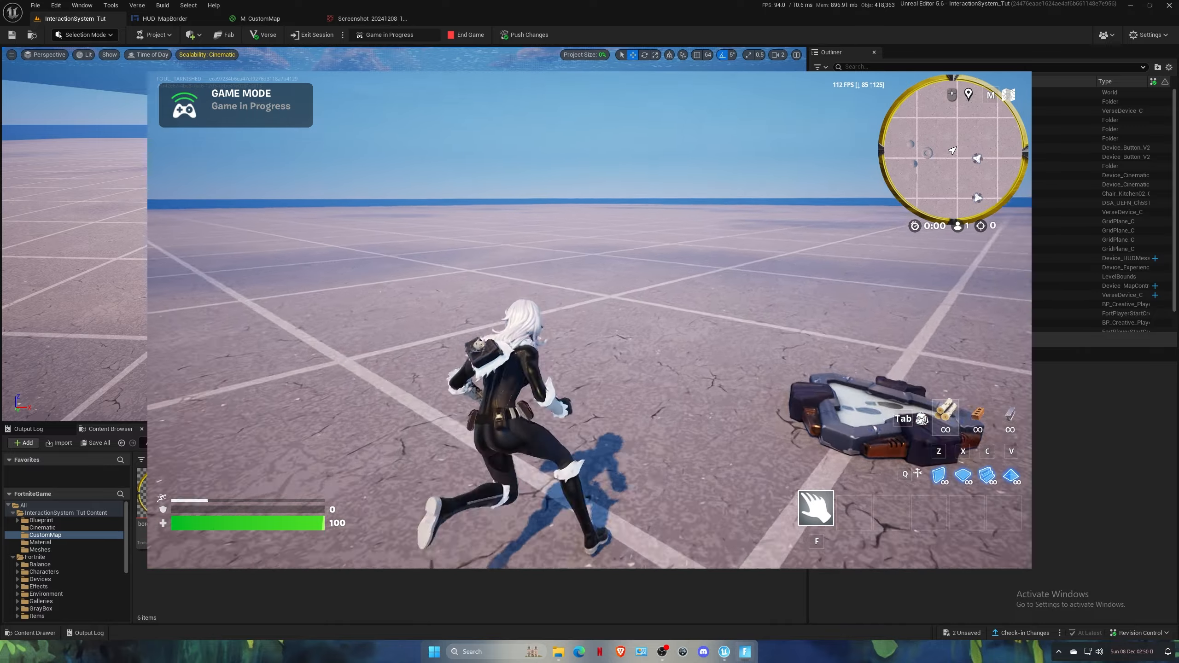
pyautogui.press('w')
pyautogui.press('w')
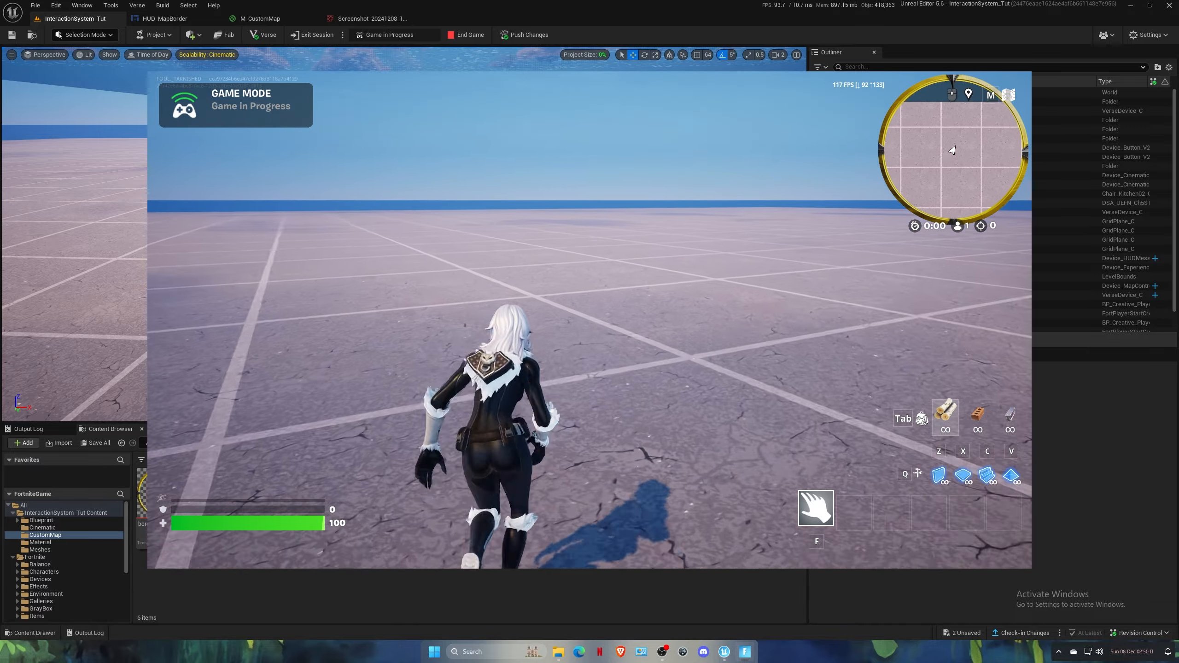
pyautogui.press('w')
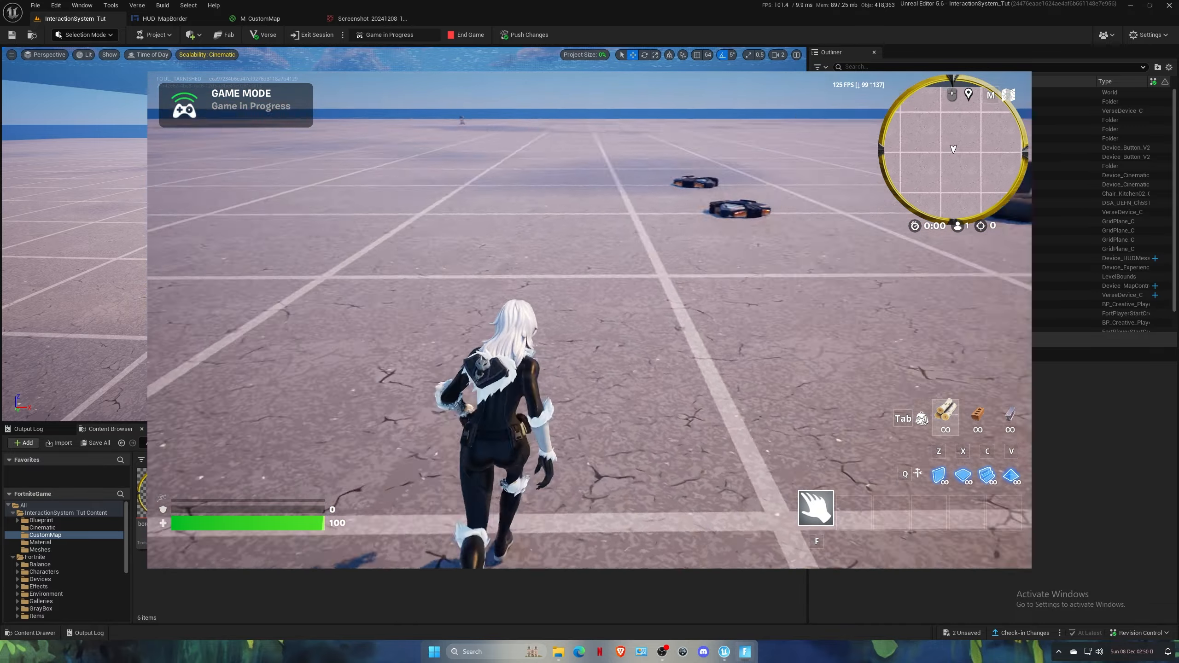
pyautogui.press('w')
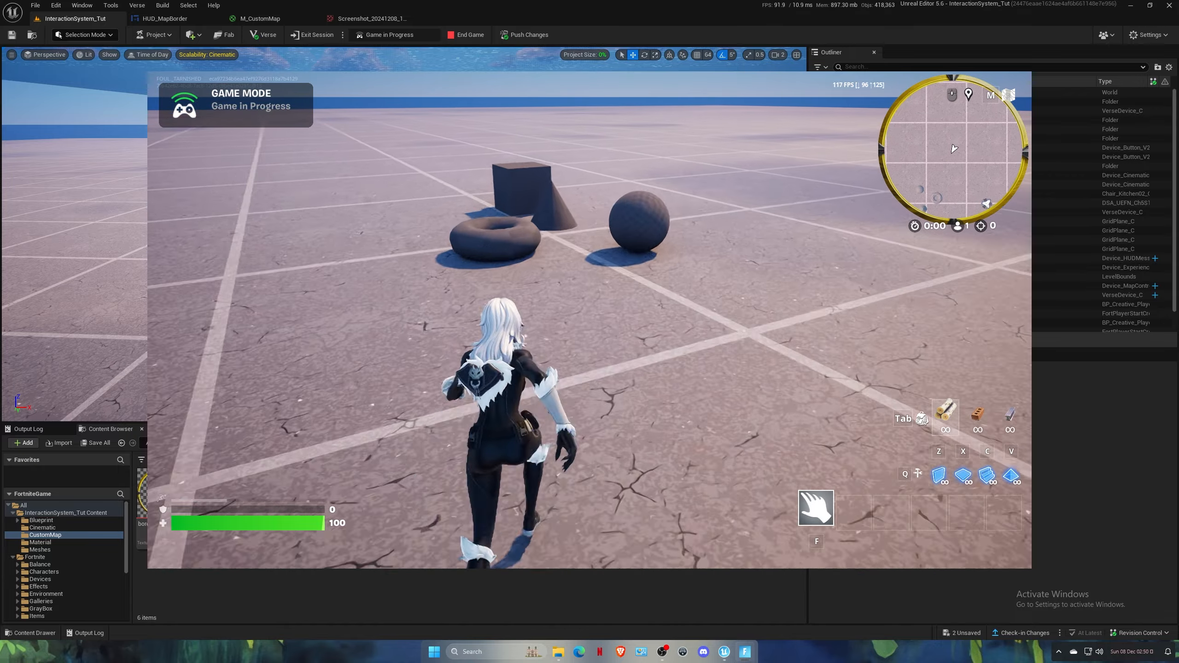
pyautogui.press('w')
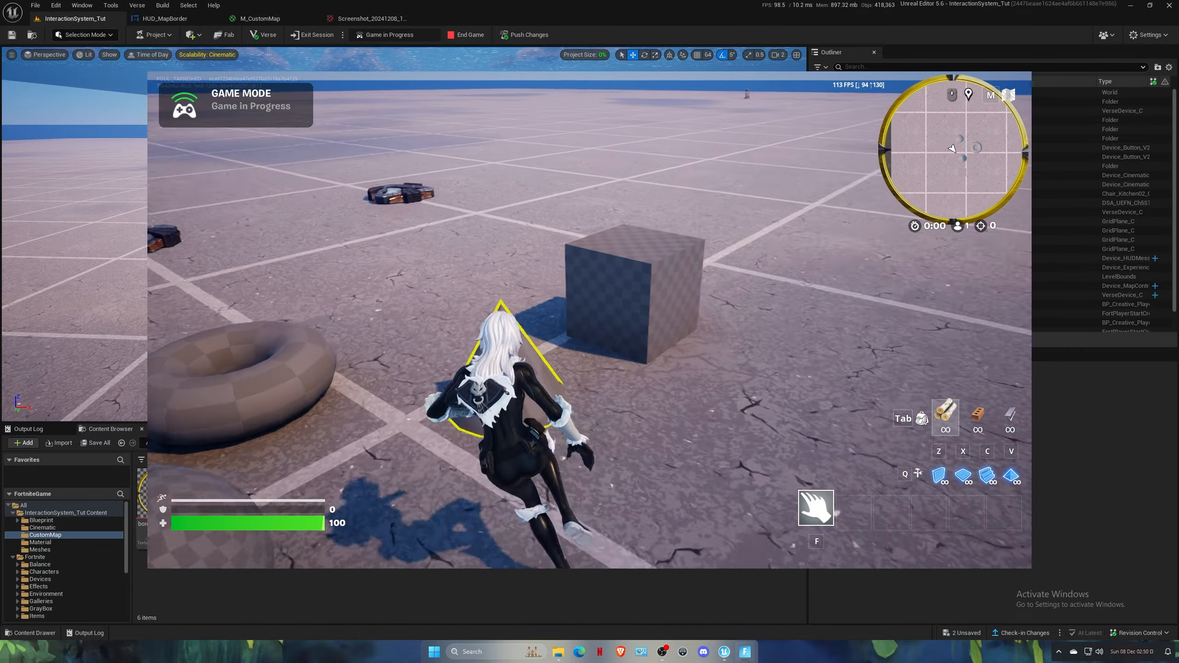
pyautogui.press('w')
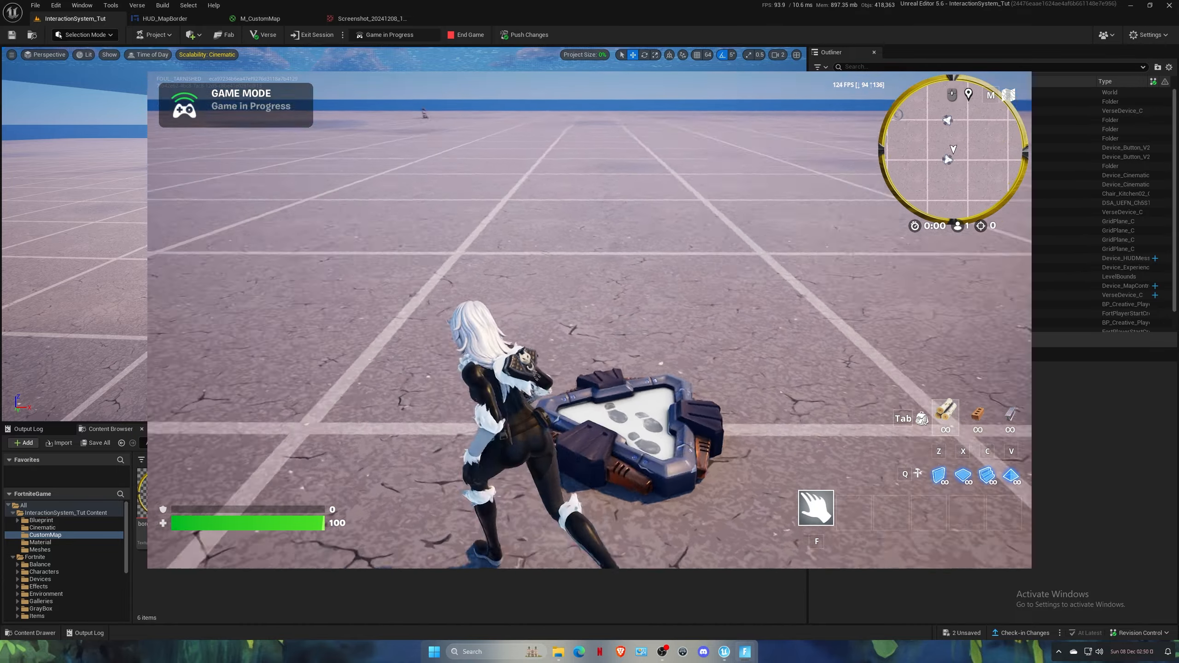
pyautogui.press('w')
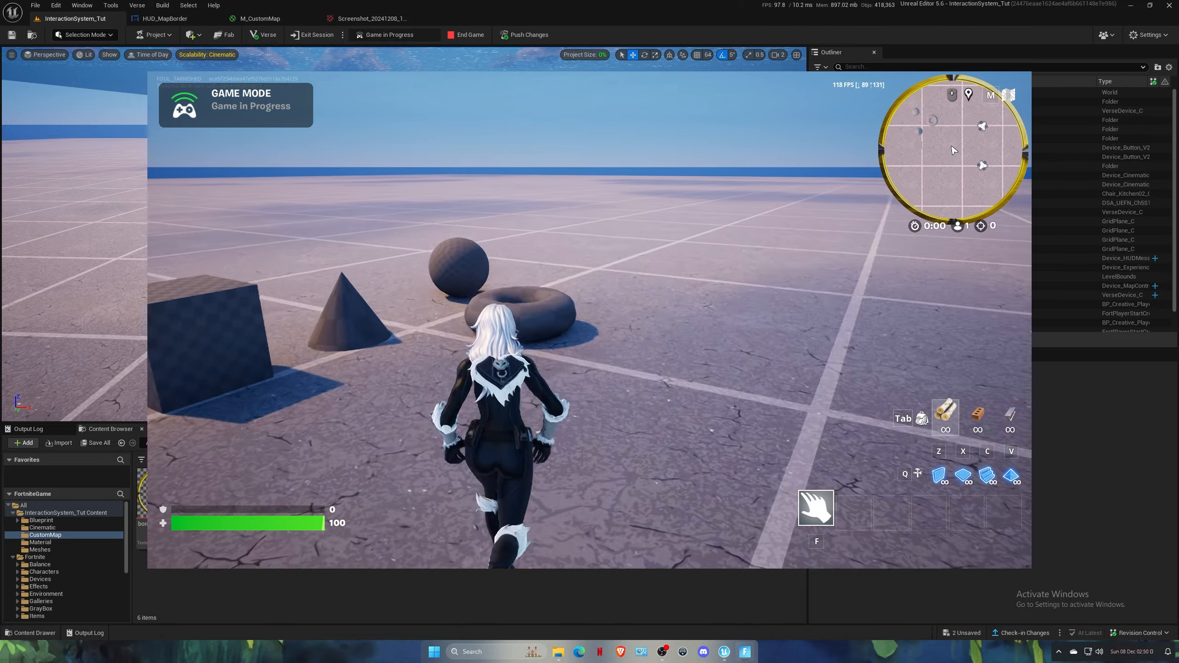
pyautogui.press('w')
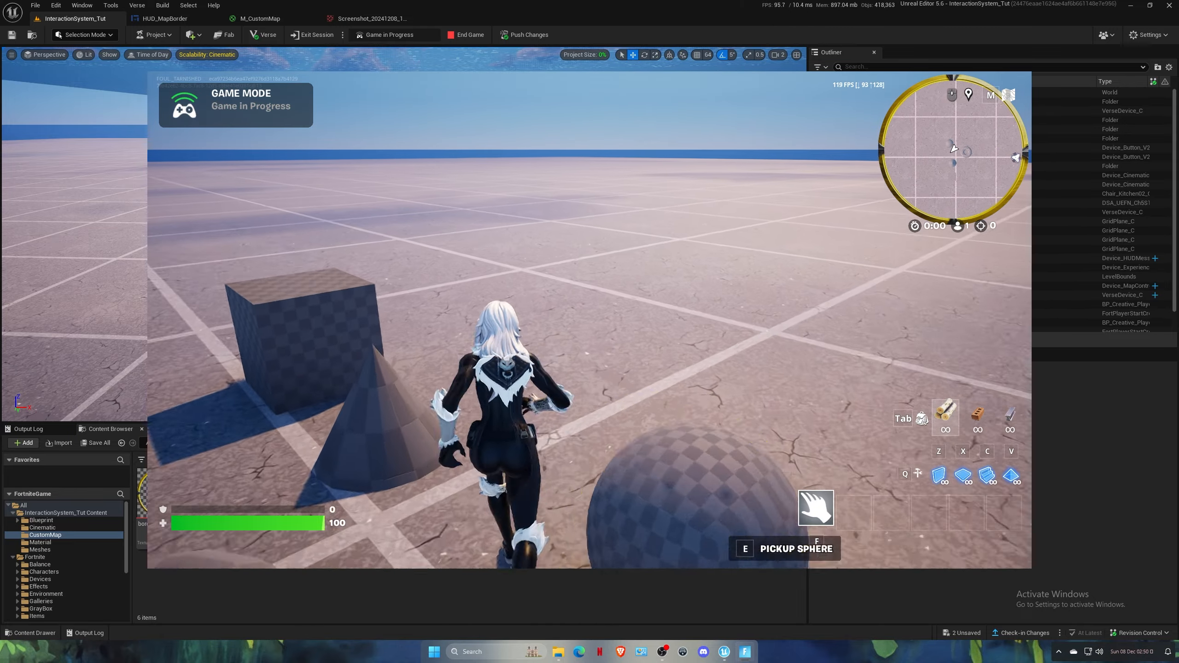
pyautogui.press('w')
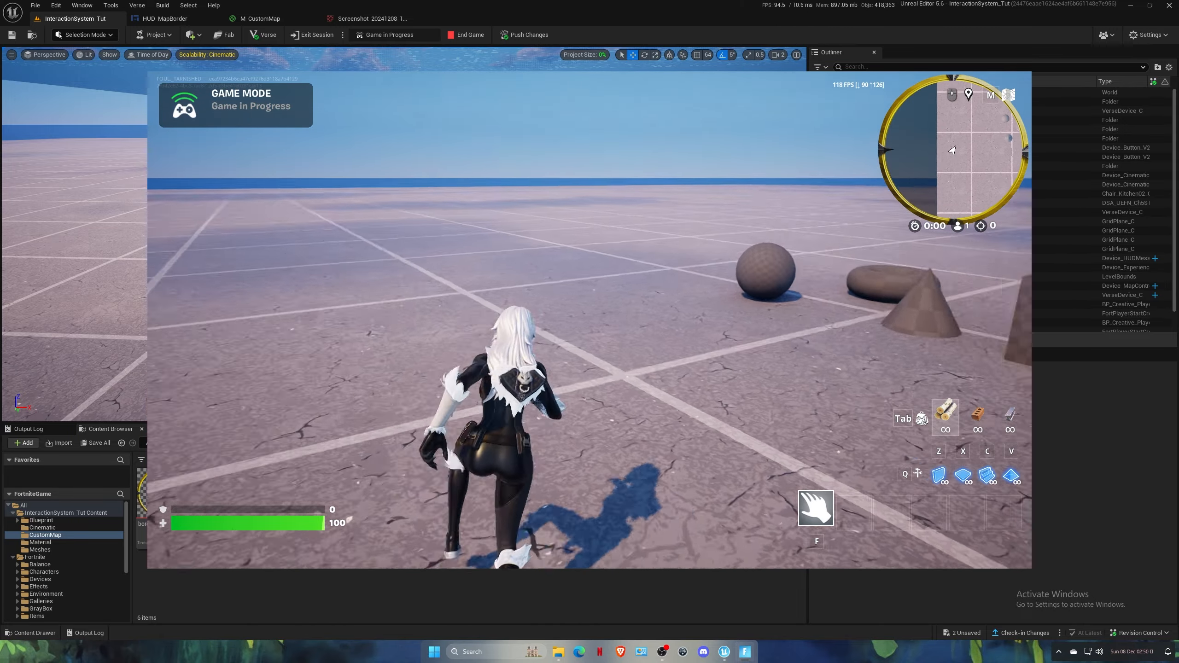
pyautogui.press('w')
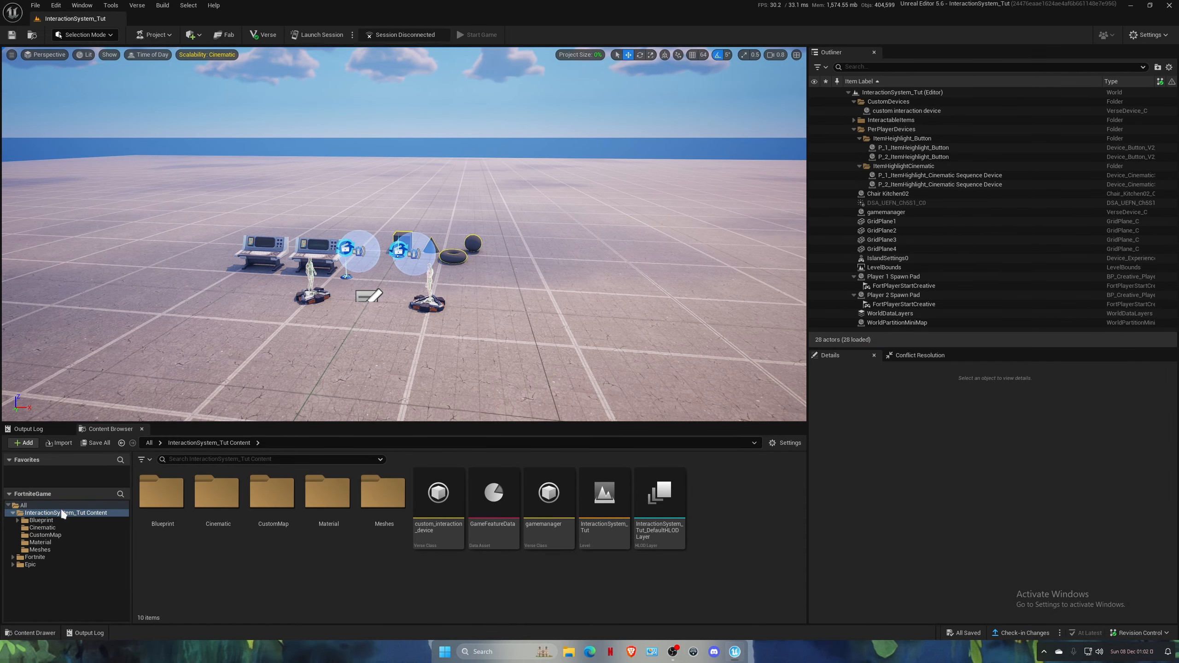
# Search the Fortnite Devices folder for "map" and place a Map Controller in the level near the spawn pads.
pyautogui.click(40, 549)
pyautogui.click(35, 557)
pyautogui.doubleClick(285, 510)
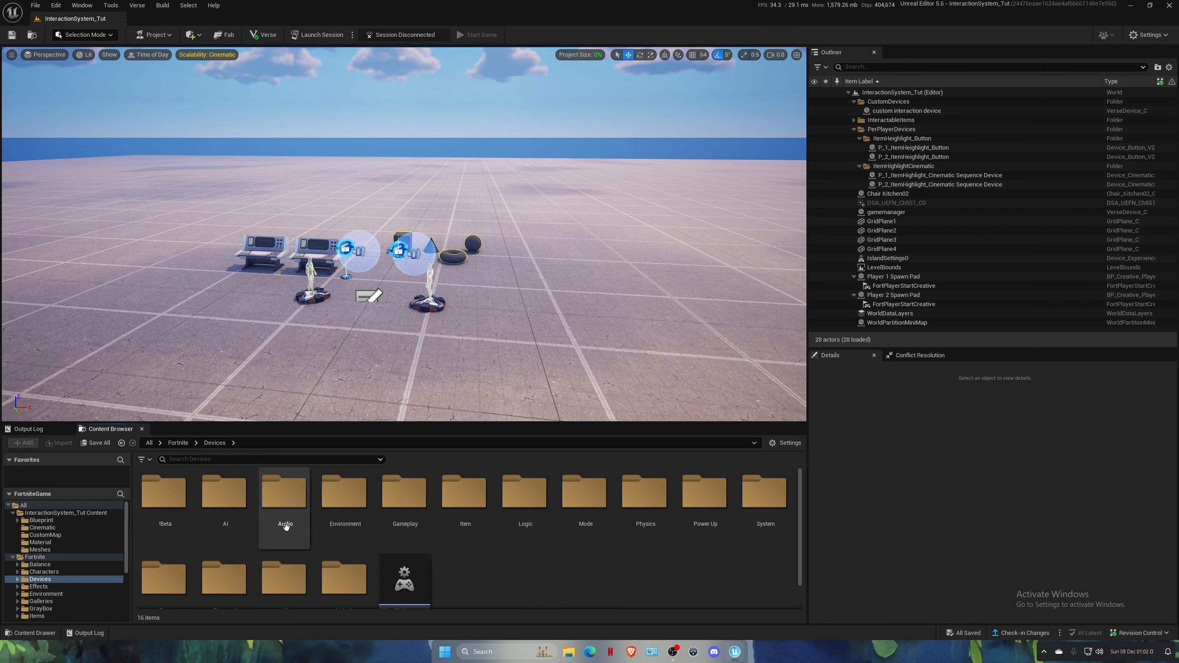
pyautogui.click(244, 459)
pyautogui.write('map')
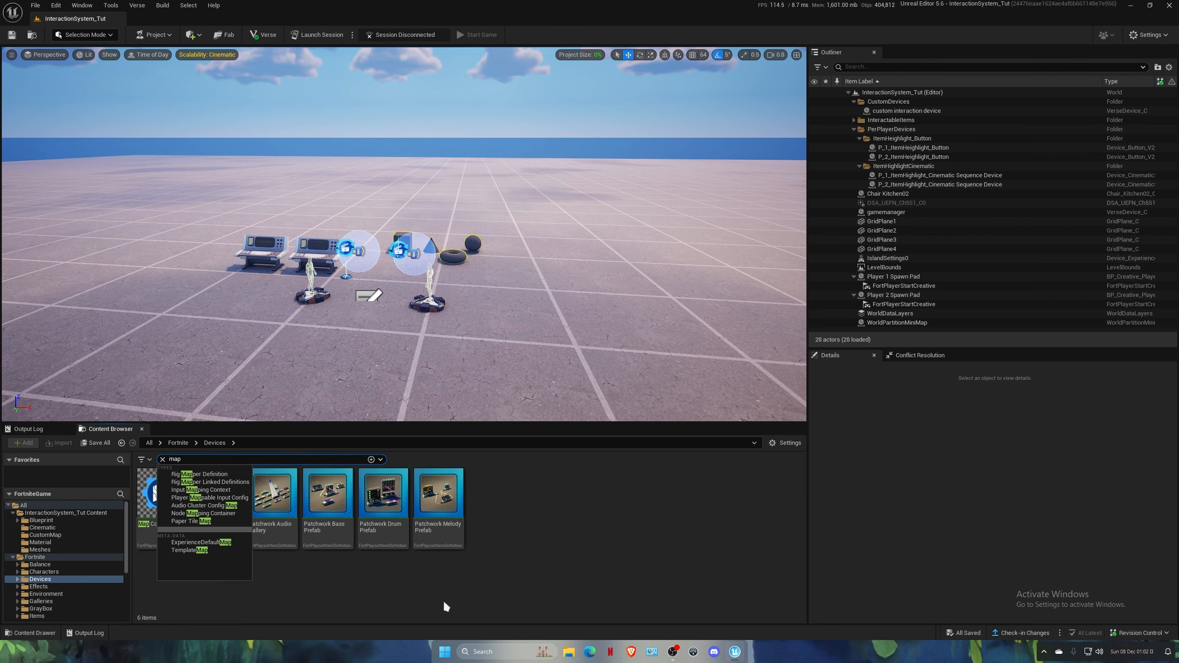
pyautogui.moveTo(161, 493); pyautogui.dragTo(414, 322)
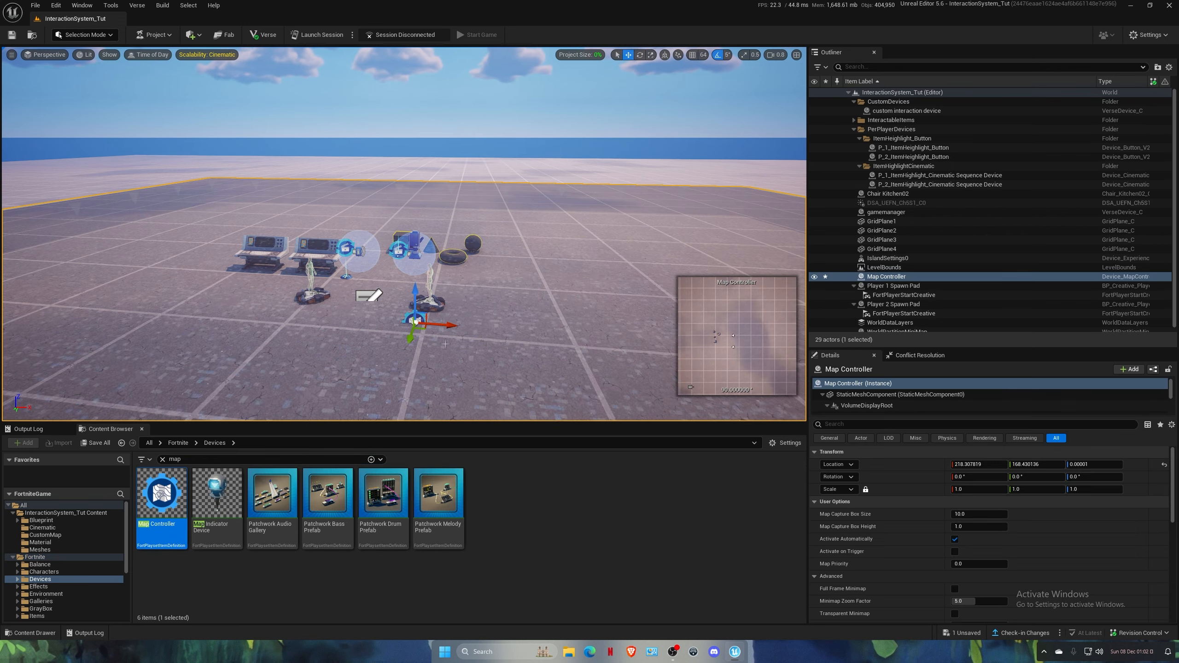
# Raise the Map Controller above the level's objects and set its Map Capture Box Size to 8.
pyautogui.press('s')
pyautogui.moveTo(414, 323); pyautogui.dragTo(429, 334, button='right')
pyautogui.scroll(5, 415, 324)
pyautogui.press('a')
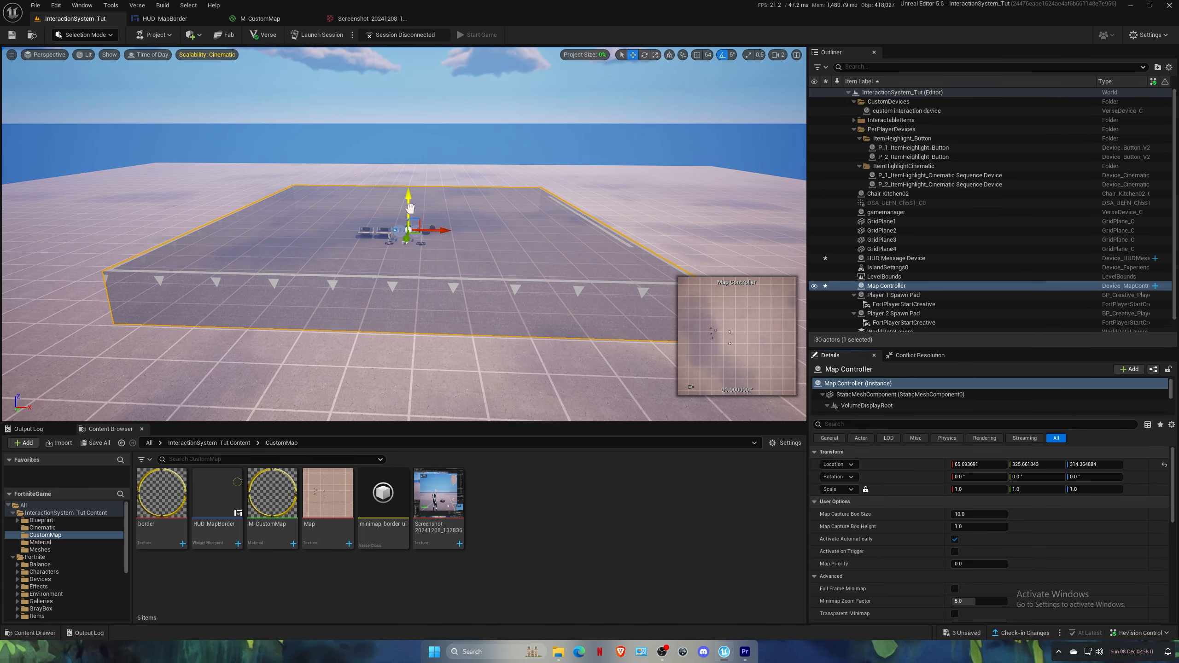
pyautogui.moveTo(409, 208); pyautogui.dragTo(409, 168)
pyautogui.click(992, 503)
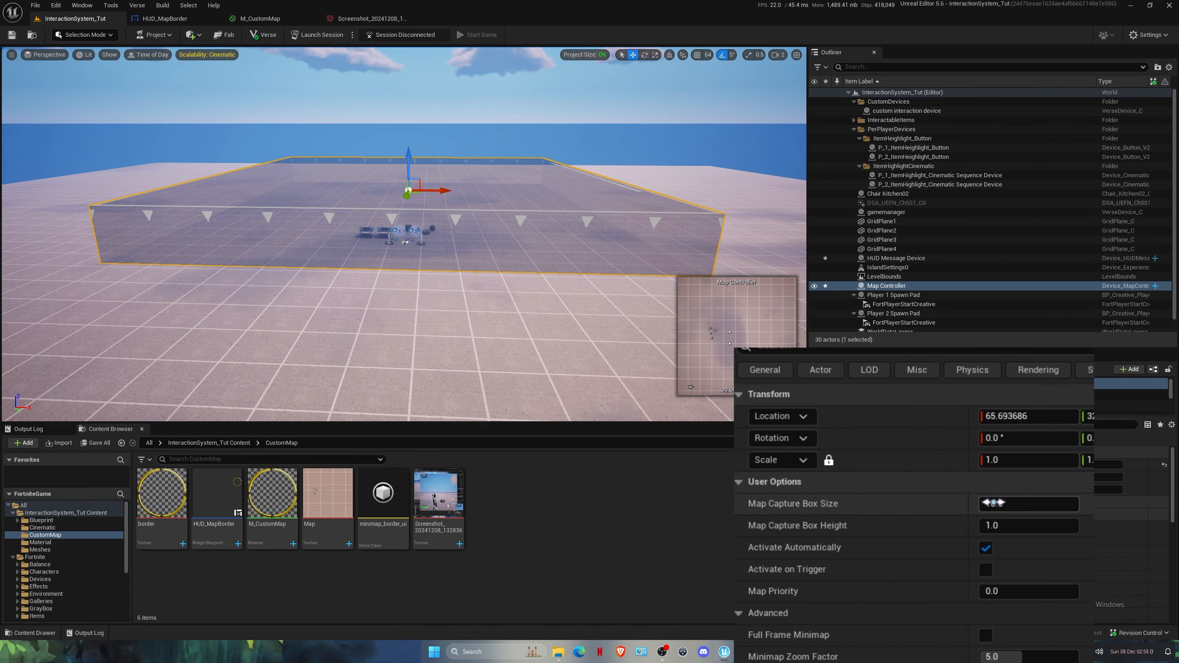
pyautogui.write('8')
pyautogui.press('Return')
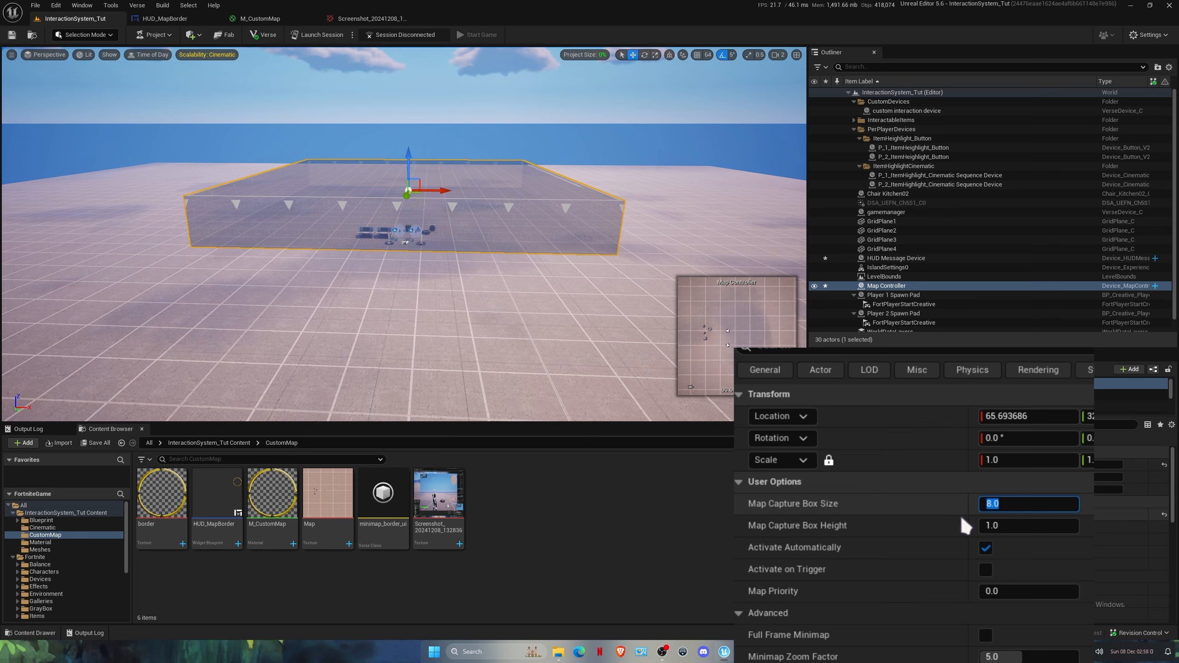
# Set the Map Controller's Minimap Shape to Circular and save the level.
pyautogui.scroll(-2, 934, 520)
pyautogui.scroll(-2, 924, 548)
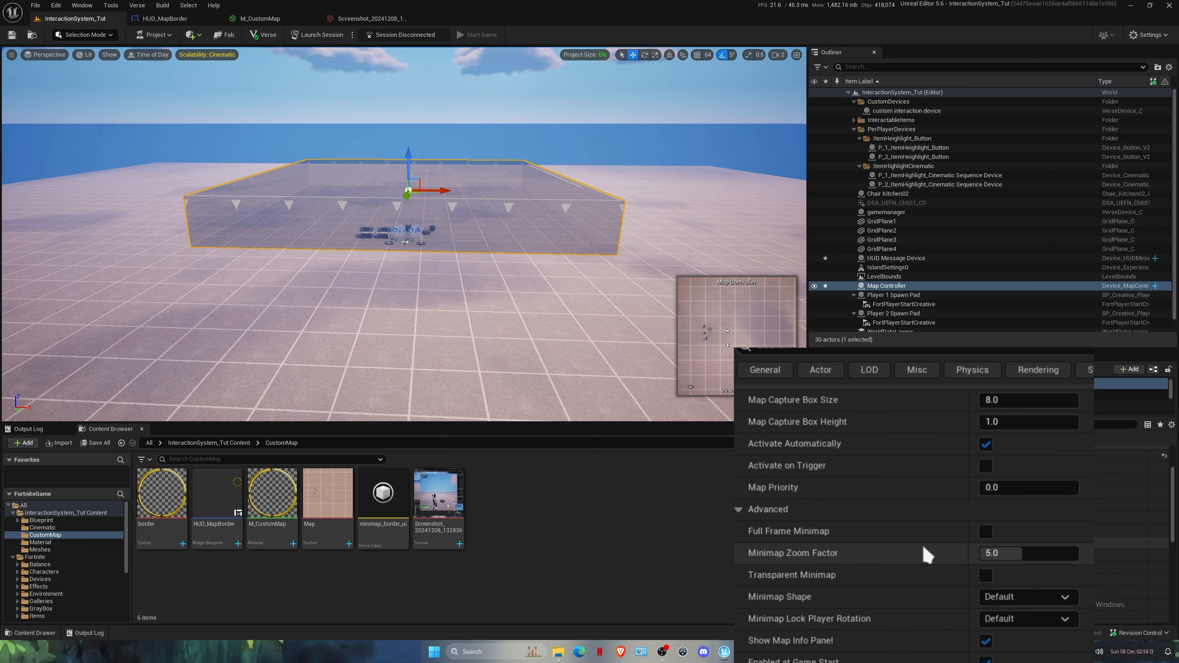
pyautogui.scroll(-1, 924, 548)
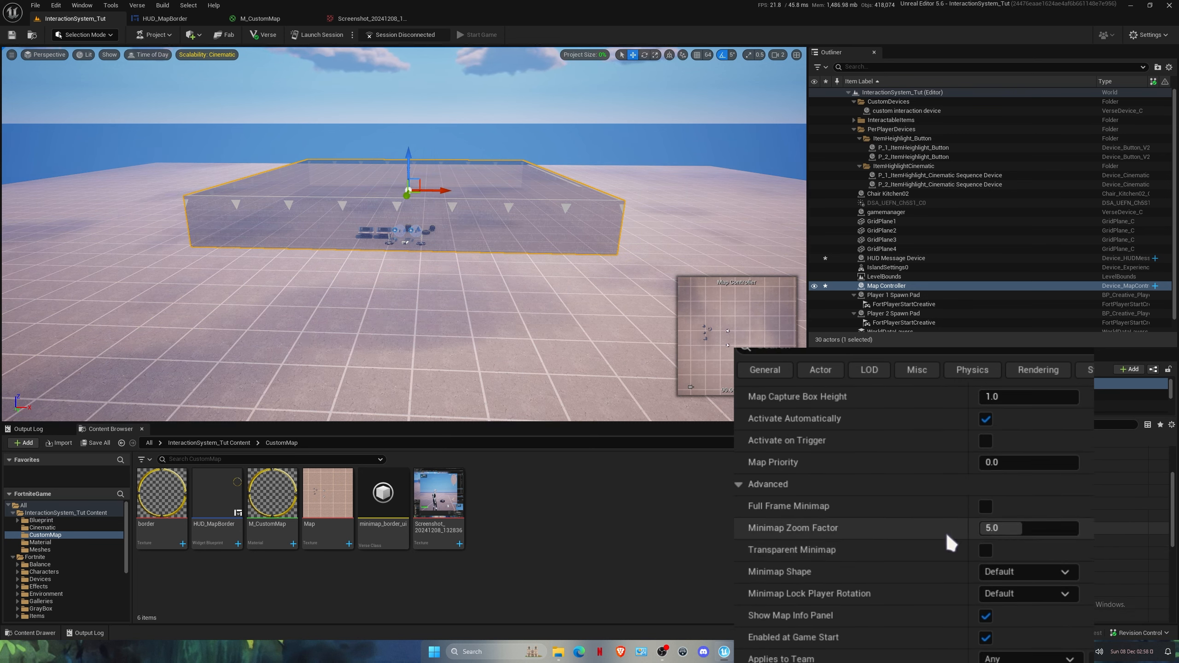
pyautogui.scroll(-3, 944, 531)
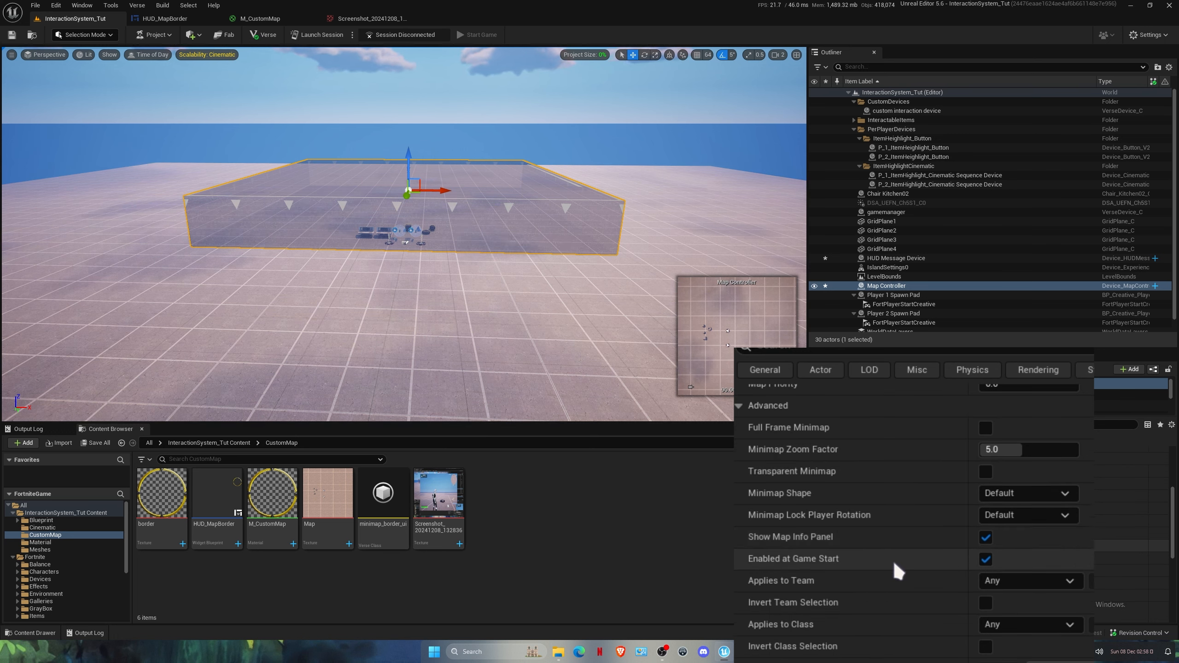
pyautogui.scroll(-2, 894, 561)
pyautogui.scroll(1, 894, 561)
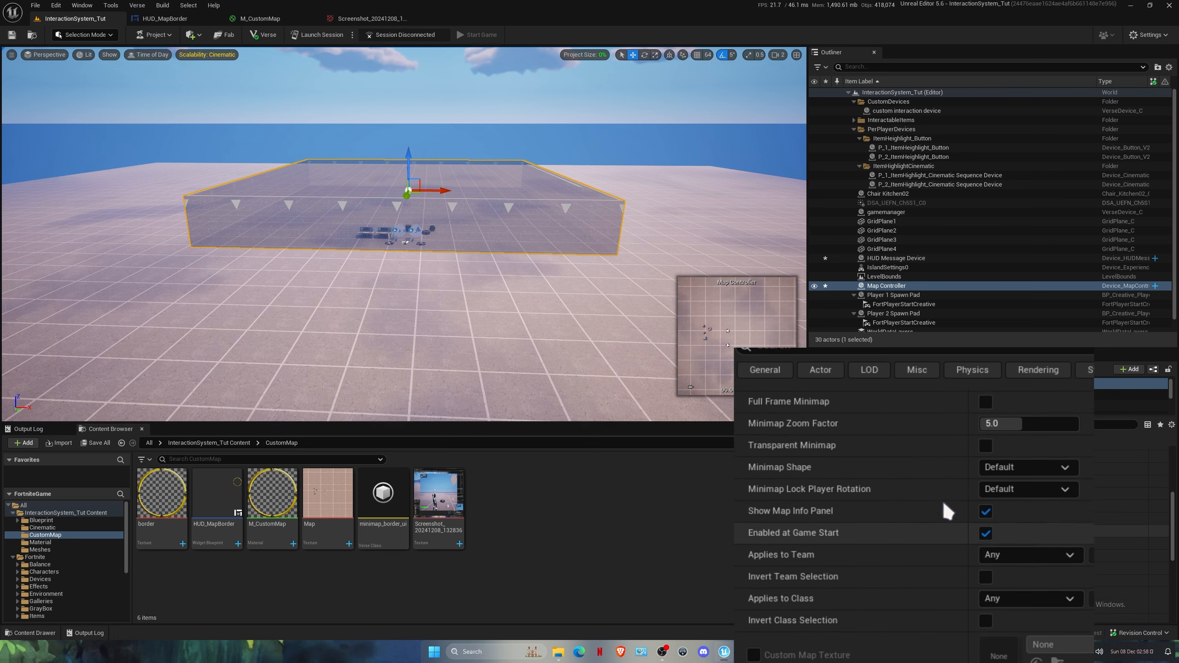
pyautogui.click(1004, 466)
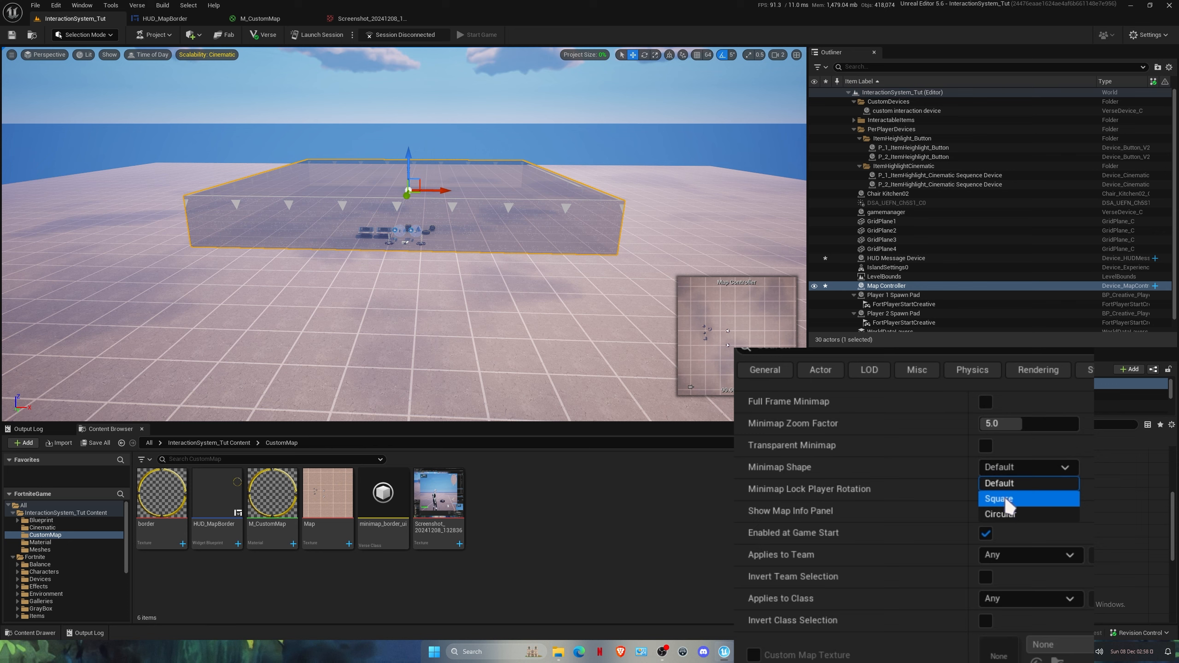
pyautogui.click(1023, 513)
pyautogui.scroll(-1, 975, 506)
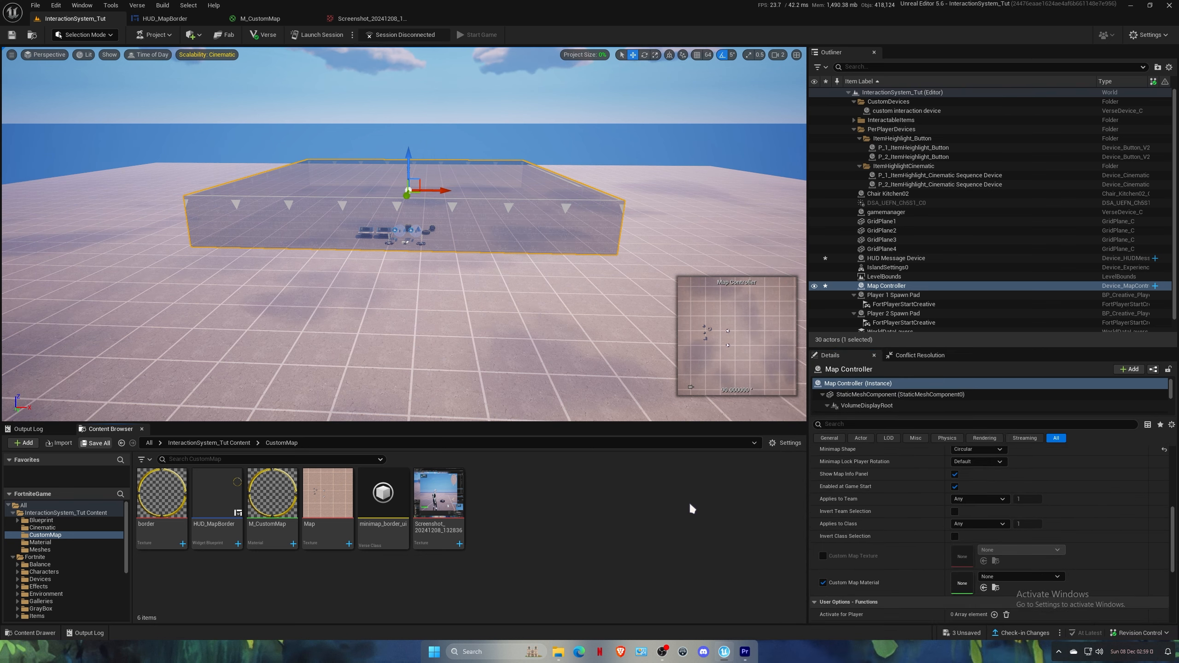
pyautogui.hotkey('ctrl', 's')
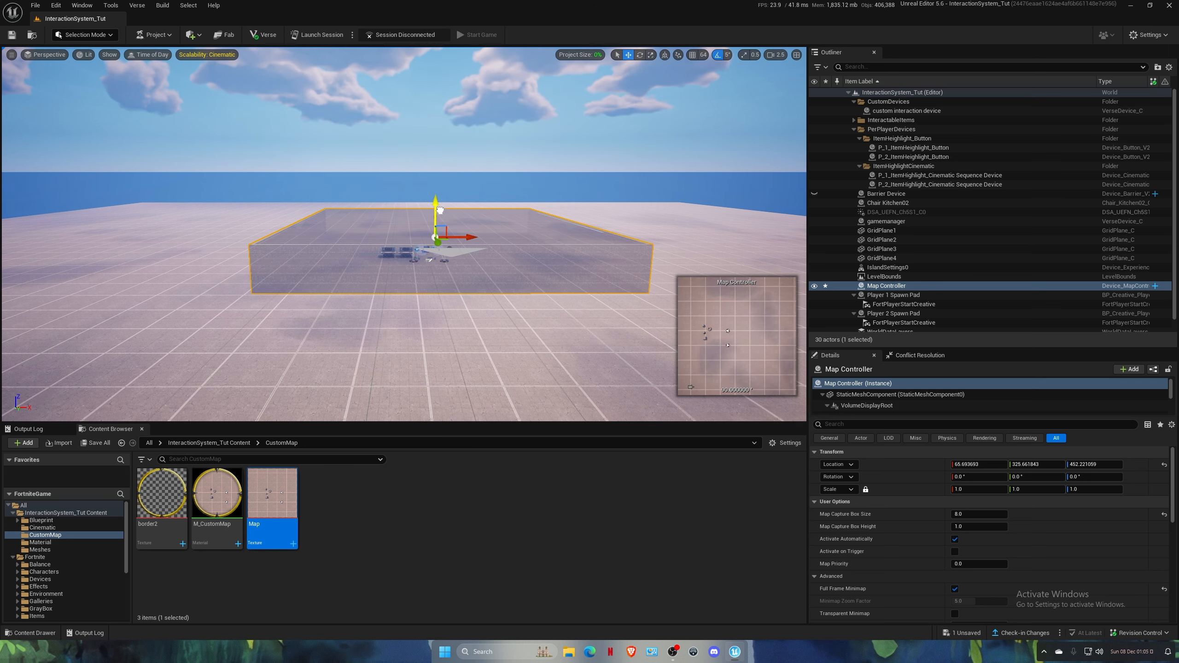
# Raise the Map Controller to a Z location of about 886 and locate its CaptureMapImage function.
pyautogui.moveTo(440, 210); pyautogui.dragTo(439, 182)
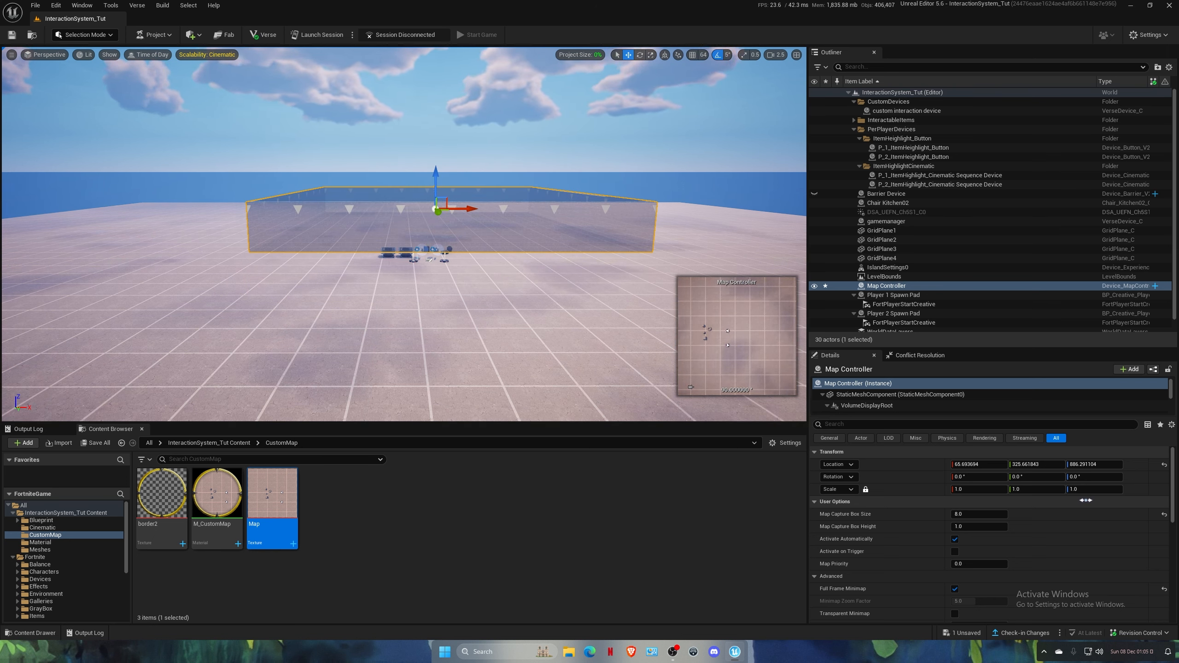
pyautogui.scroll(-10, 897, 522)
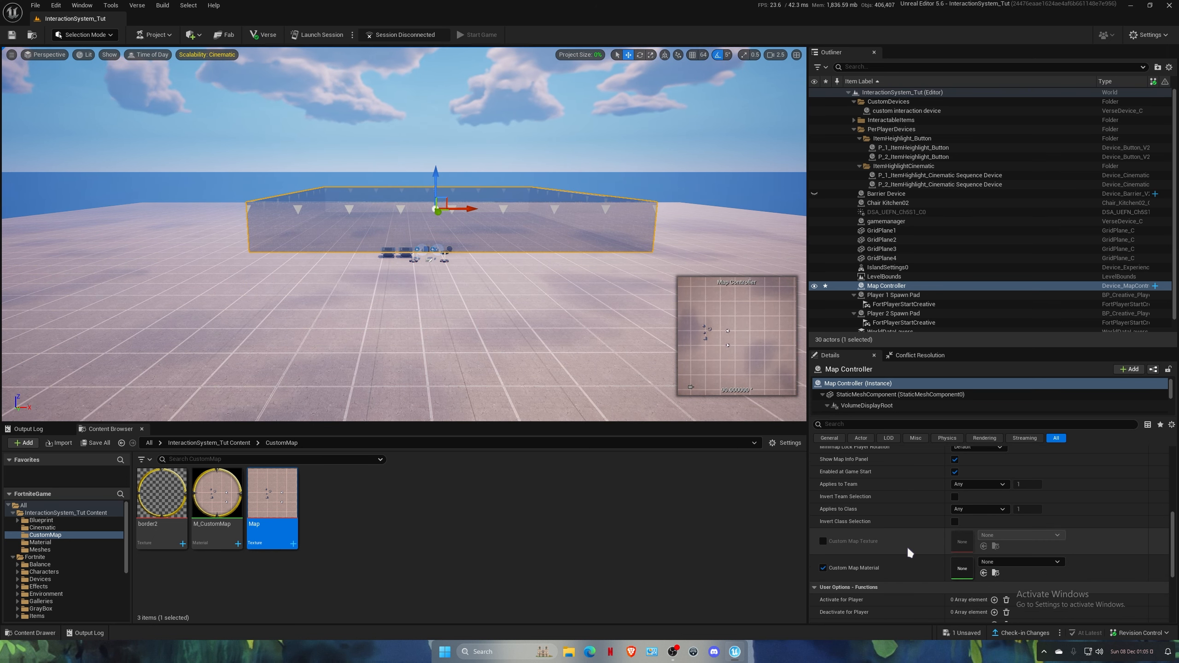
pyautogui.scroll(-6, 907, 551)
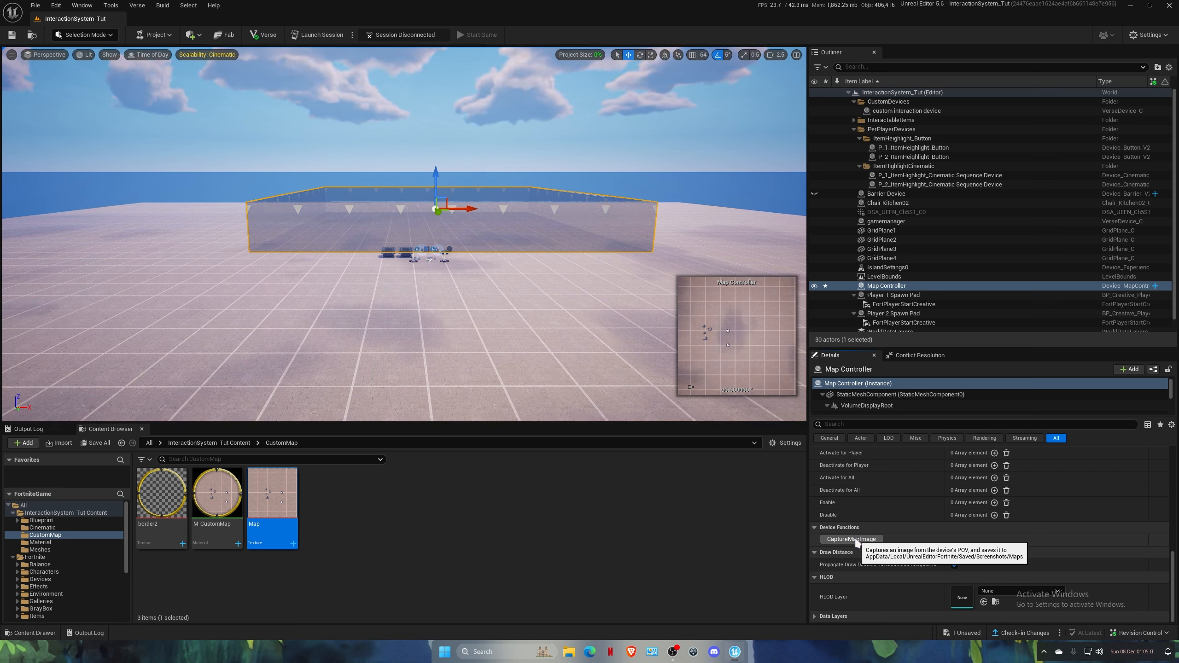
pyautogui.click(622, 514)
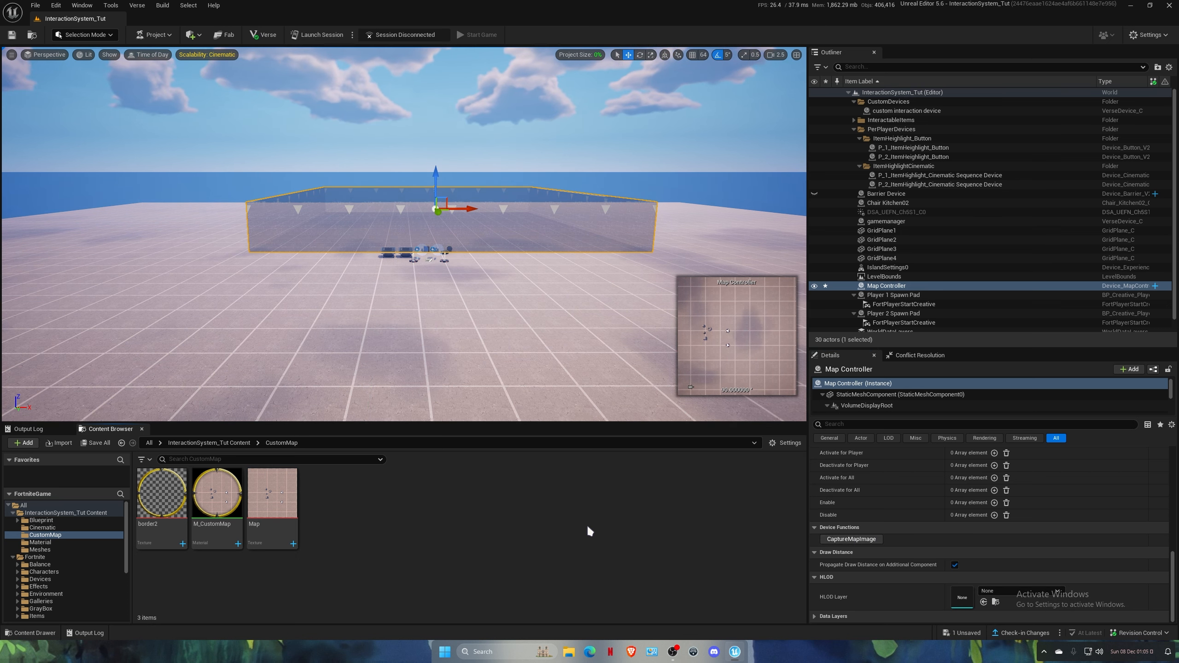
# Open the Windows Run dialog and use it to open the %appdata% folder.
pyautogui.click(516, 654)
pyautogui.write('run')
pyautogui.press('Return')
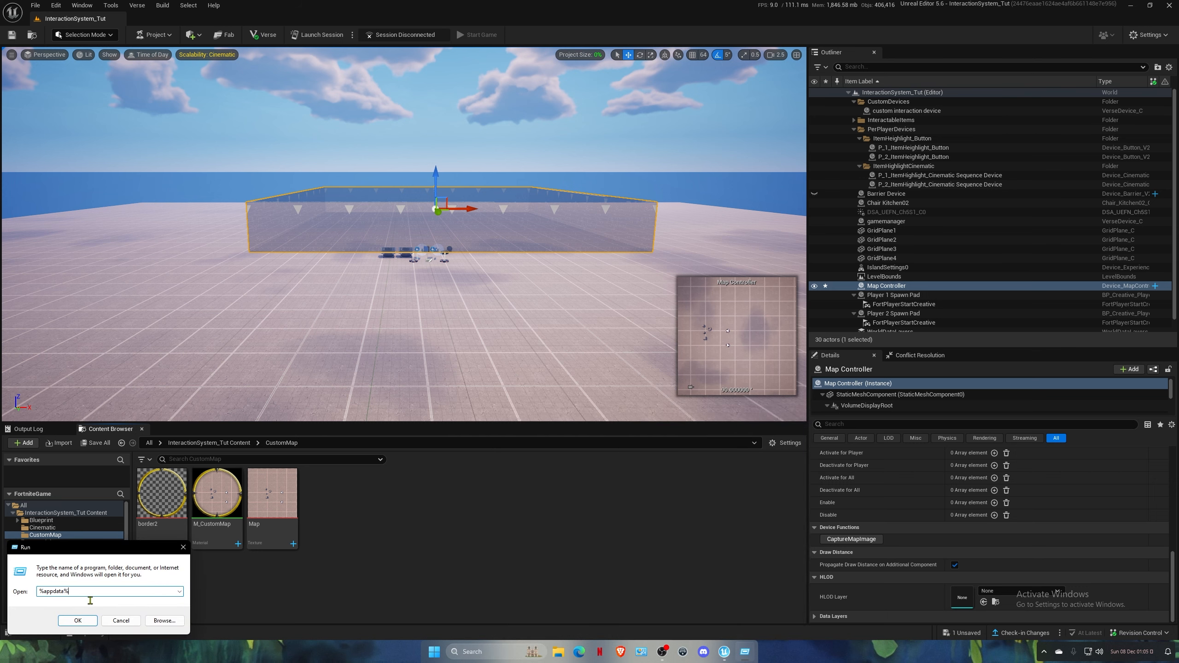
pyautogui.moveTo(106, 555); pyautogui.dragTo(540, 428)
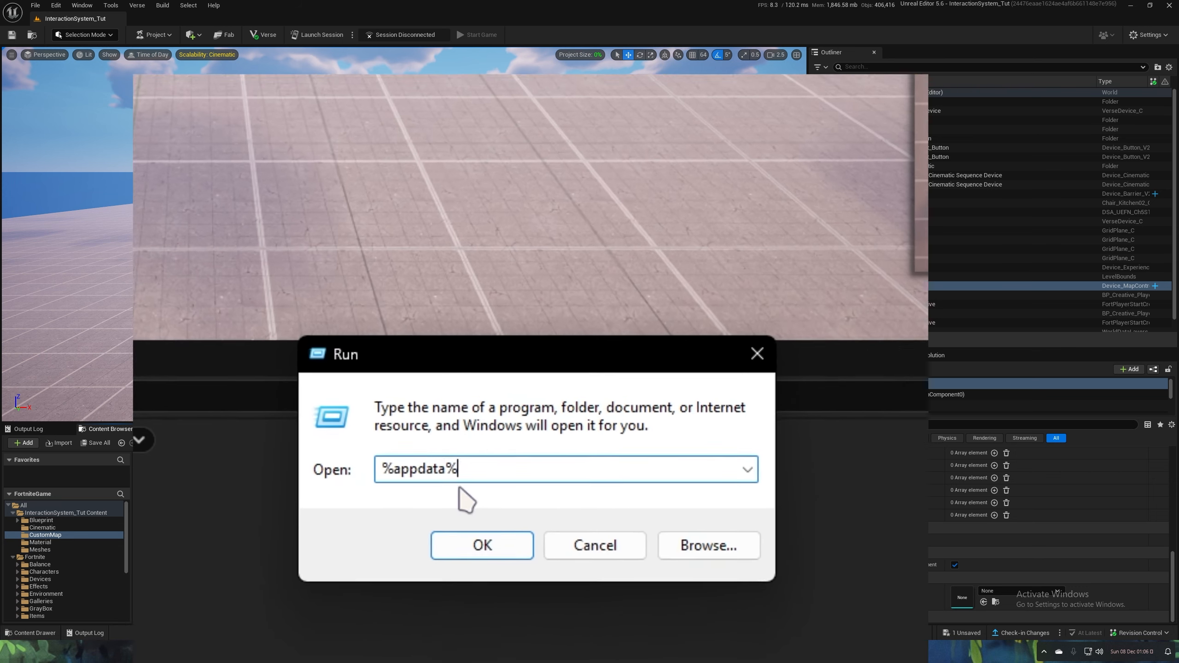
pyautogui.click(529, 556)
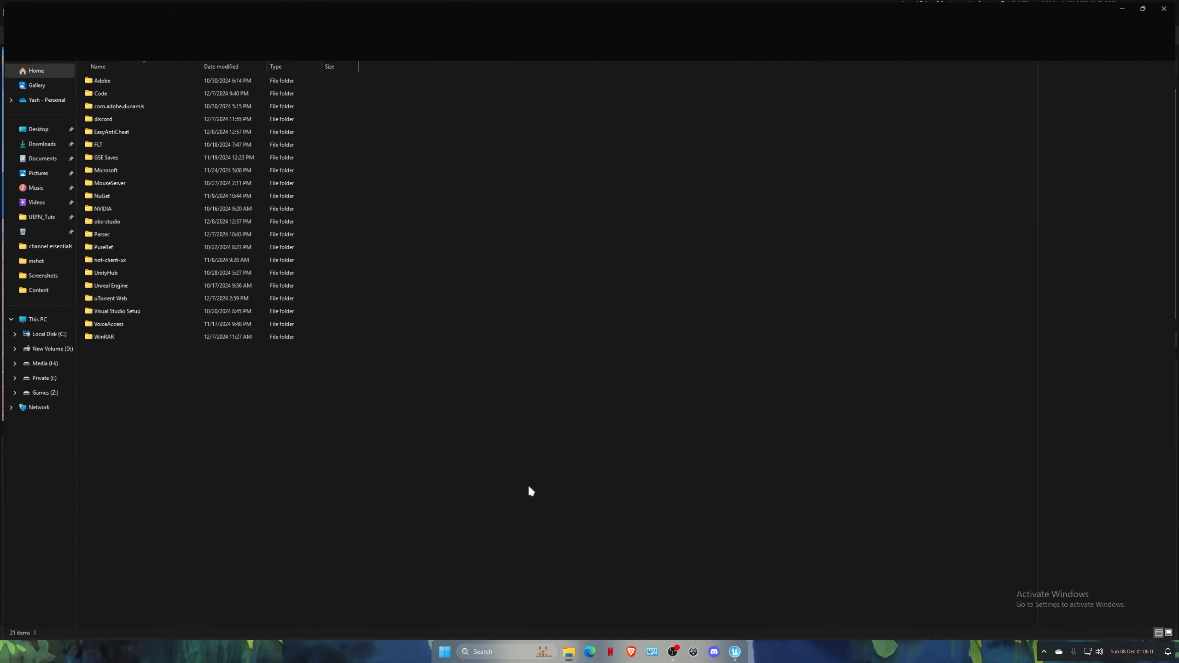
# Go up to the AppData folder and open Local, then its UnrealEditorFortnite folder.
pyautogui.click(188, 26)
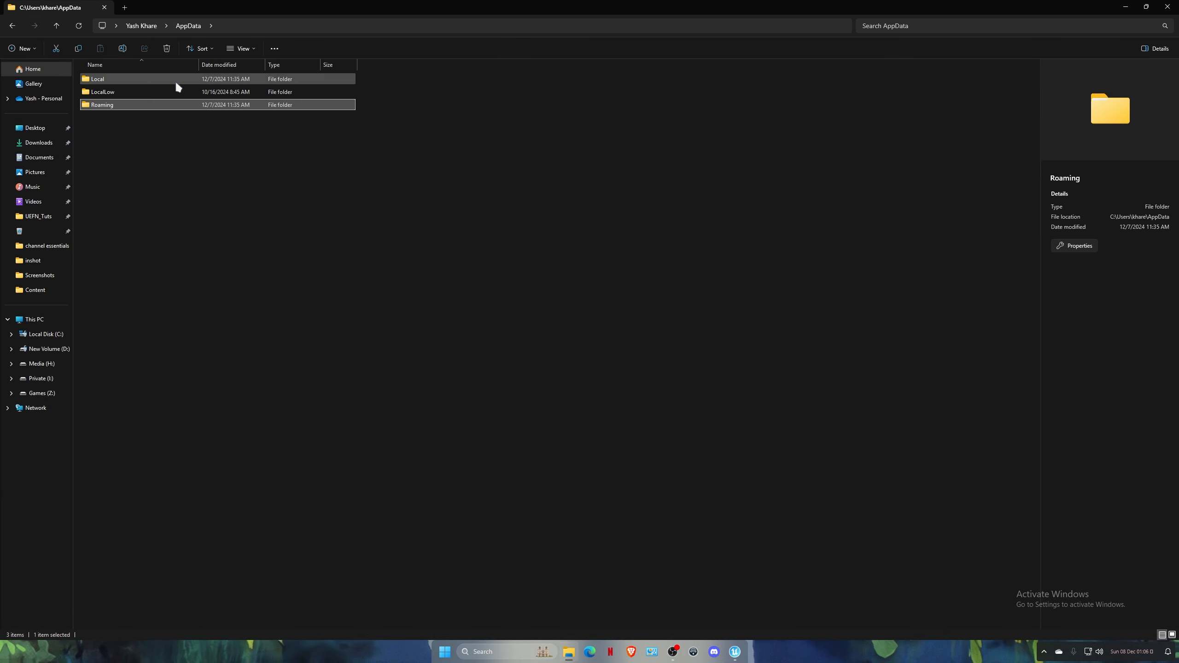
pyautogui.doubleClick(115, 82)
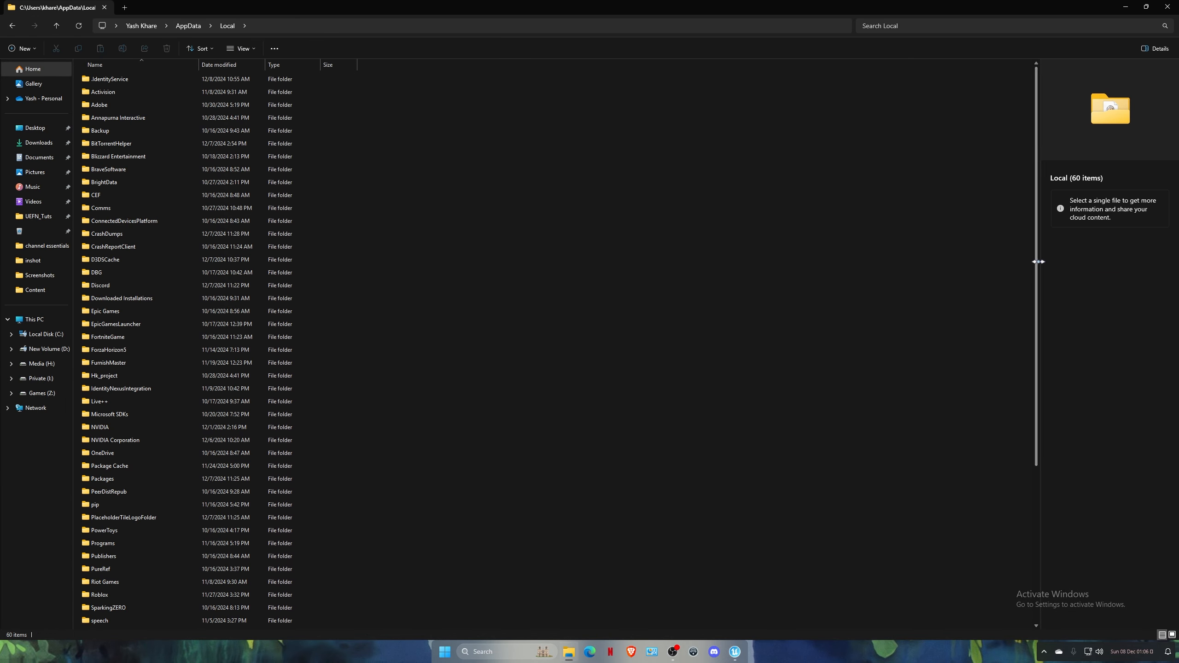
pyautogui.scroll(-6, 1030, 353)
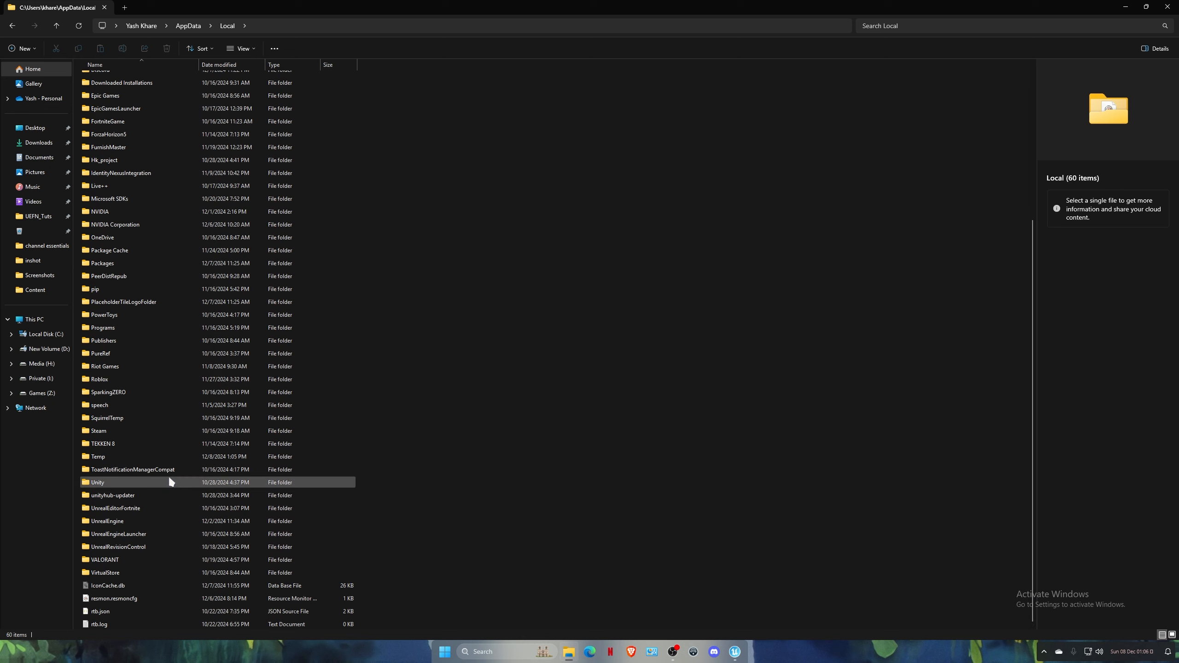
pyautogui.doubleClick(107, 508)
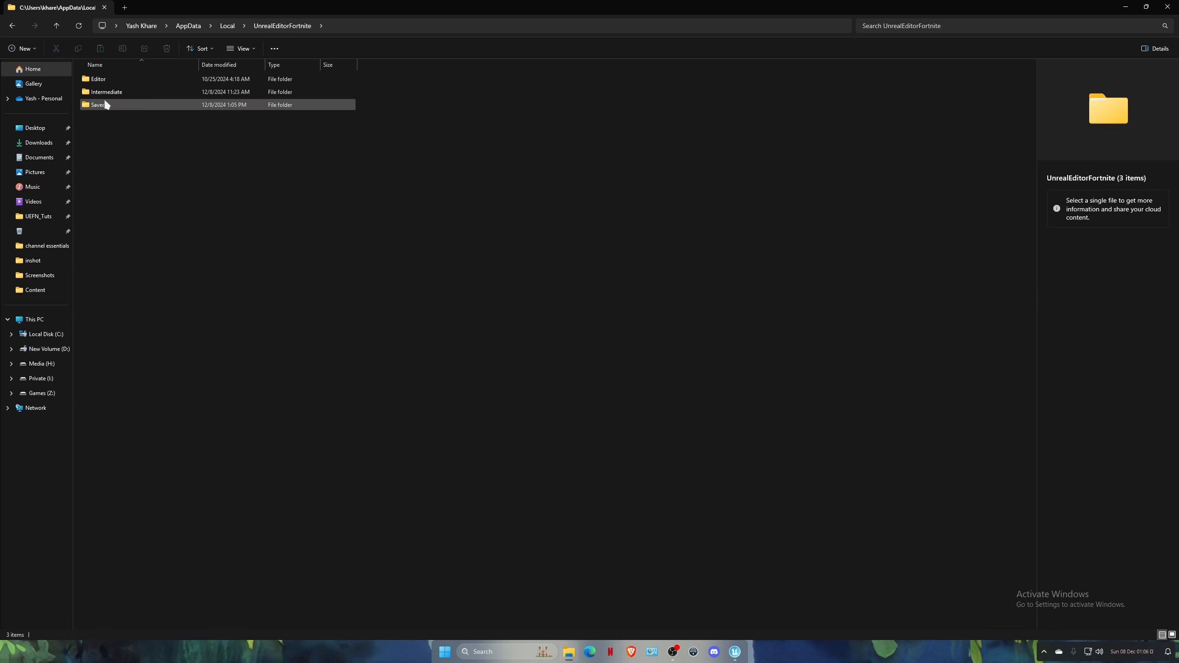
# Open Saved, Screenshots and Maps, and preview the newest capture, Map Controller_2024_12_8_13_5_45.png.
pyautogui.doubleClick(112, 105)
pyautogui.doubleClick(124, 197)
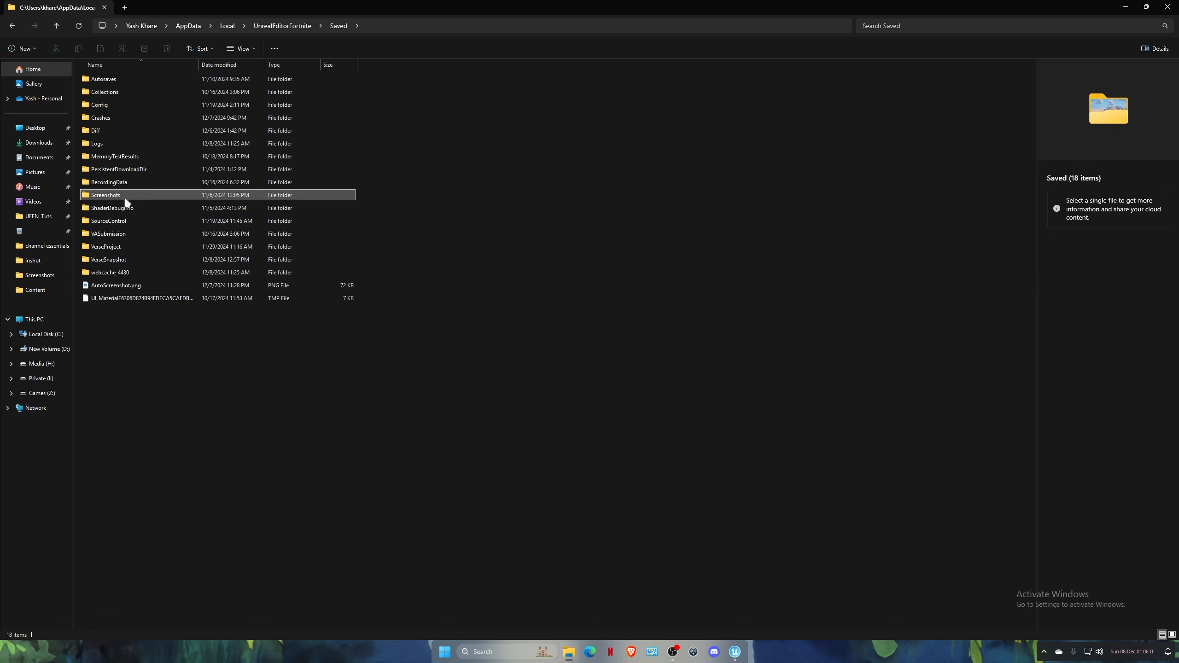
pyautogui.doubleClick(191, 81)
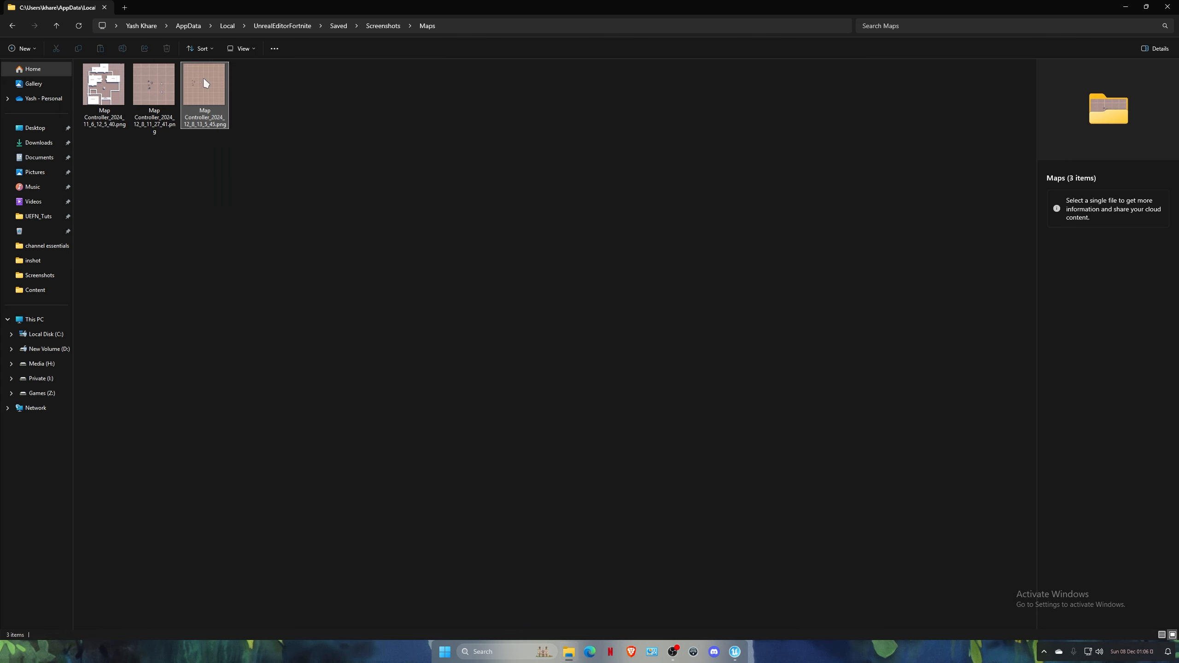
pyautogui.doubleClick(218, 100)
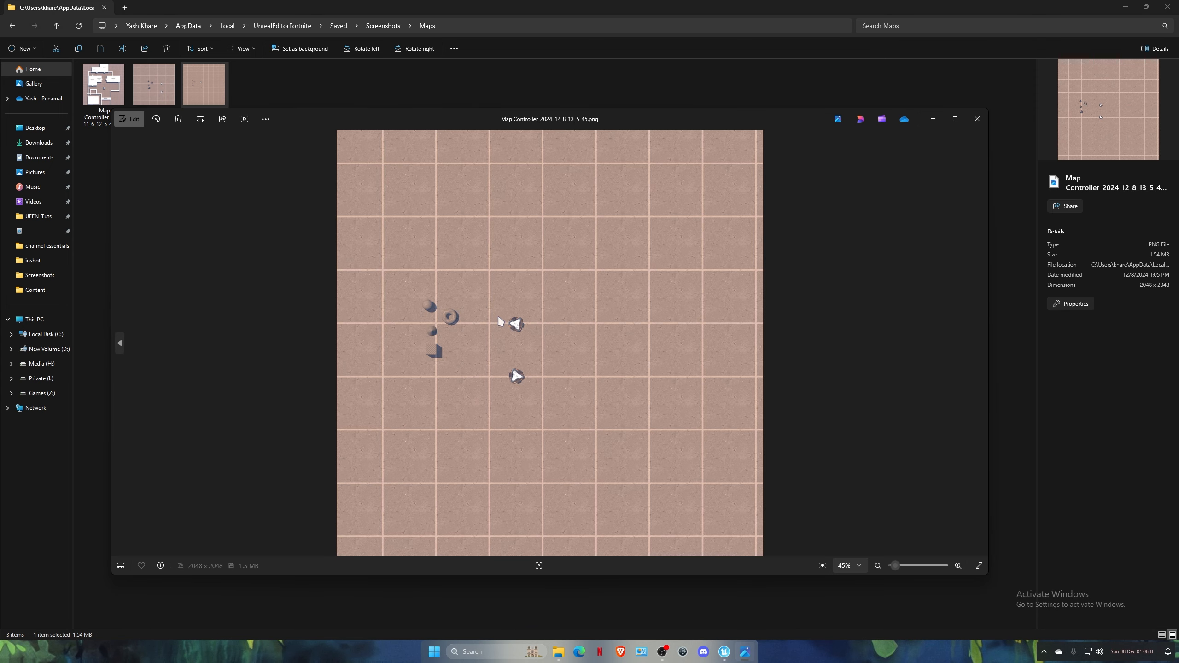
pyautogui.click(977, 119)
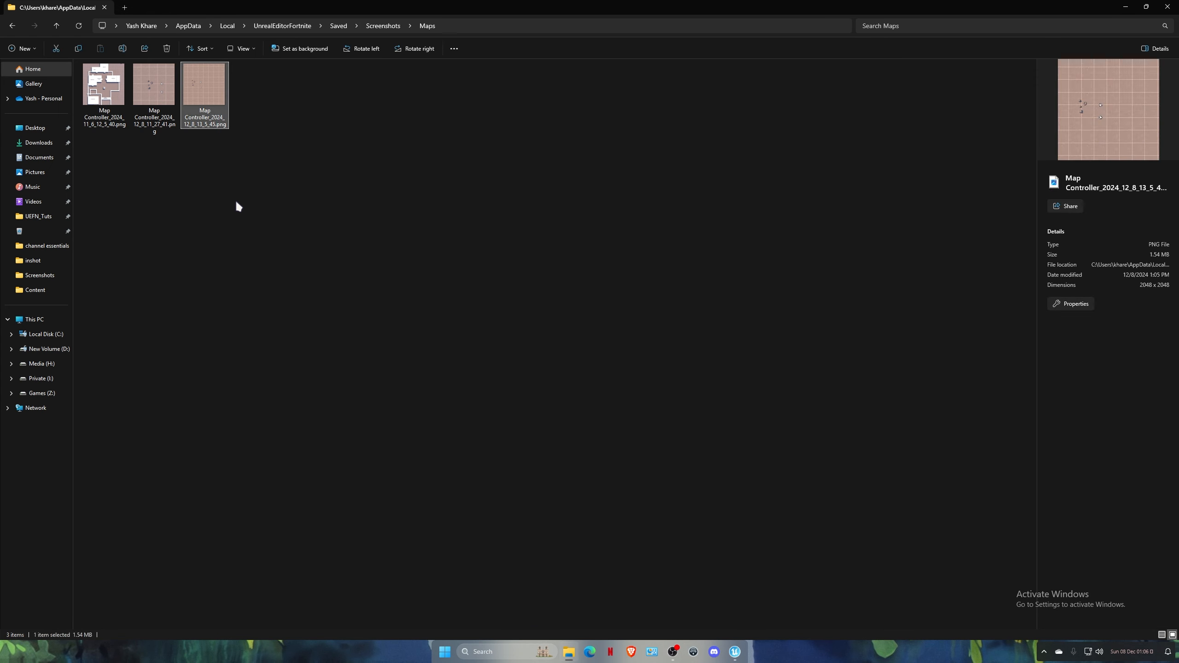
# Open Map Controller_2024_12_8_13_5_45.png from the Maps folder as a document in Photopea in the Brave browser.
pyautogui.click(631, 651)
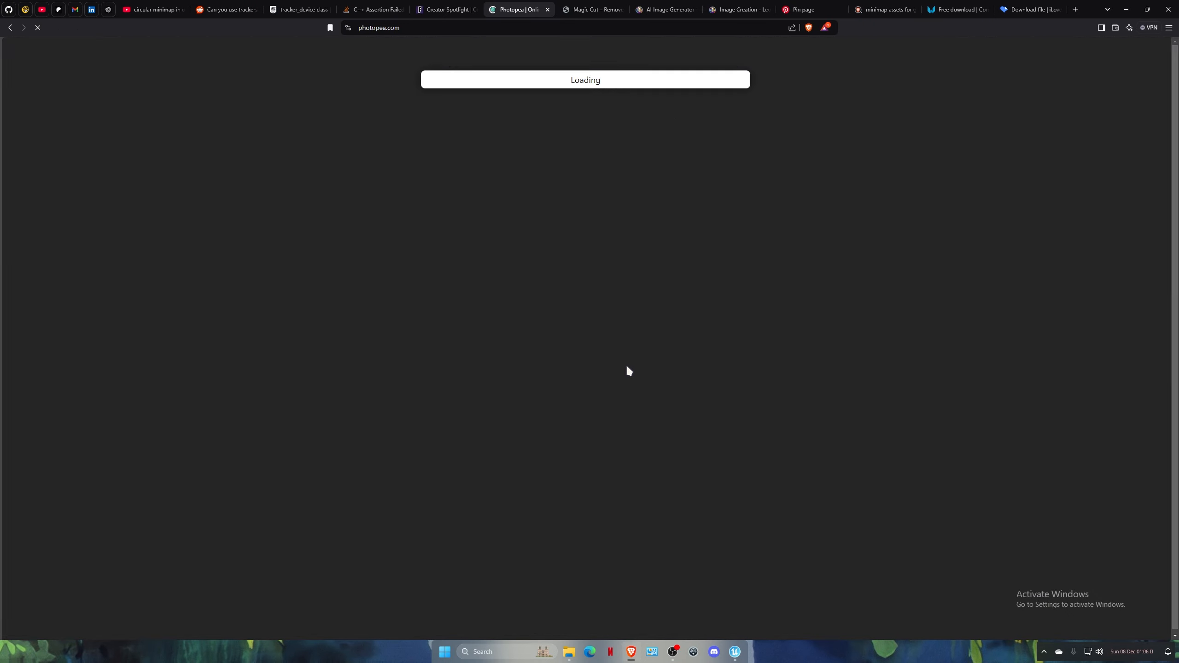
pyautogui.click(1126, 9)
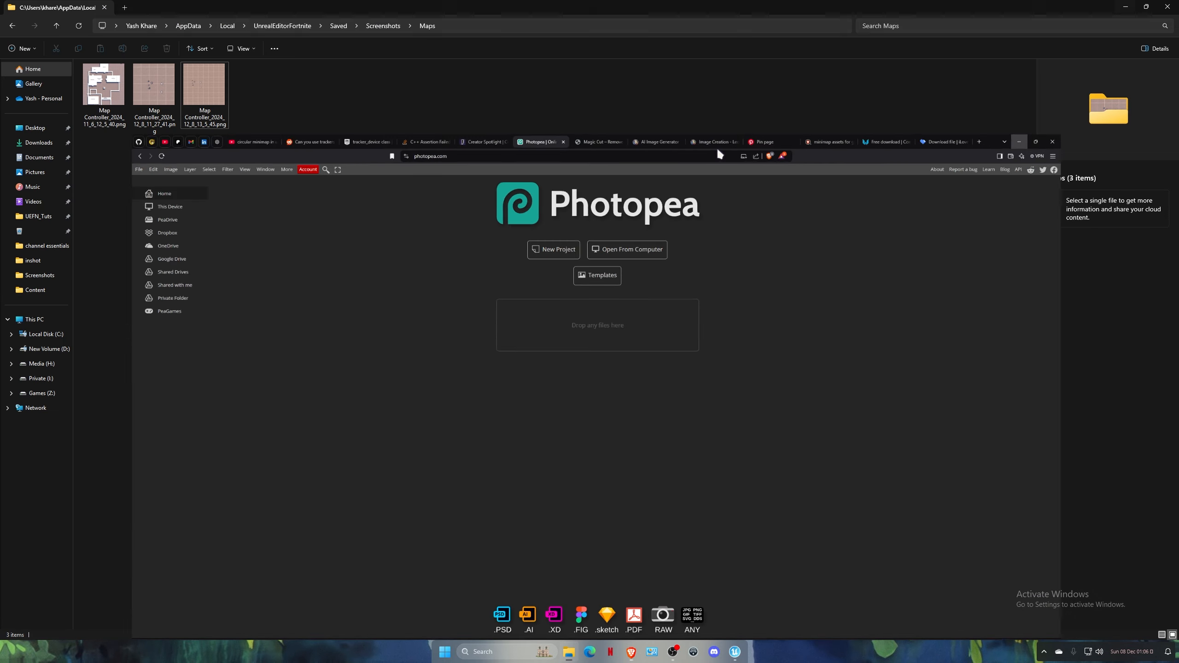
pyautogui.moveTo(208, 99); pyautogui.dragTo(579, 230)
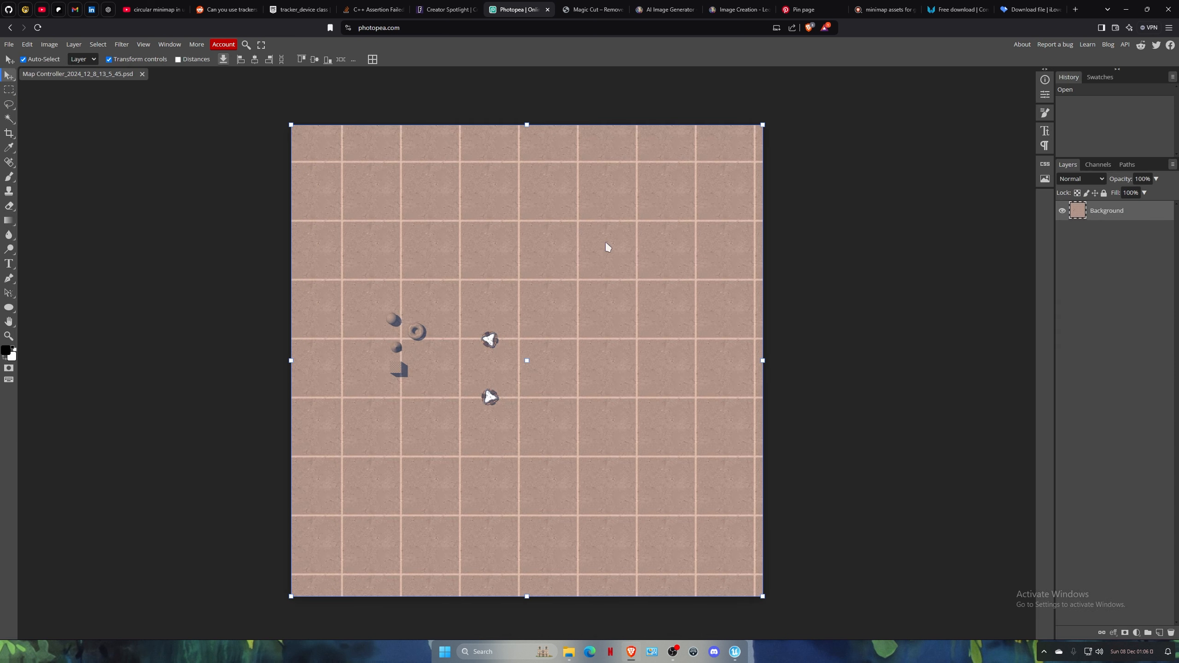
pyautogui.click(808, 347)
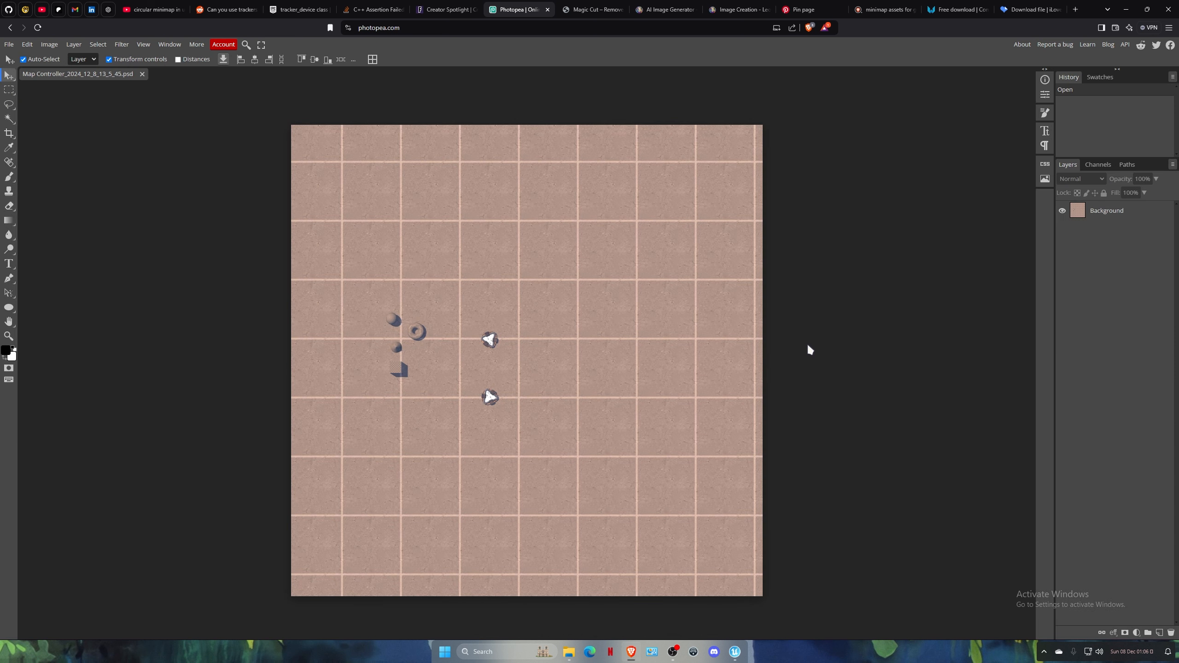
pyautogui.scroll(-1, 698, 337)
pyautogui.scroll(1, 658, 330)
pyautogui.moveTo(658, 402); pyautogui.dragTo(635, 390, button='middle')
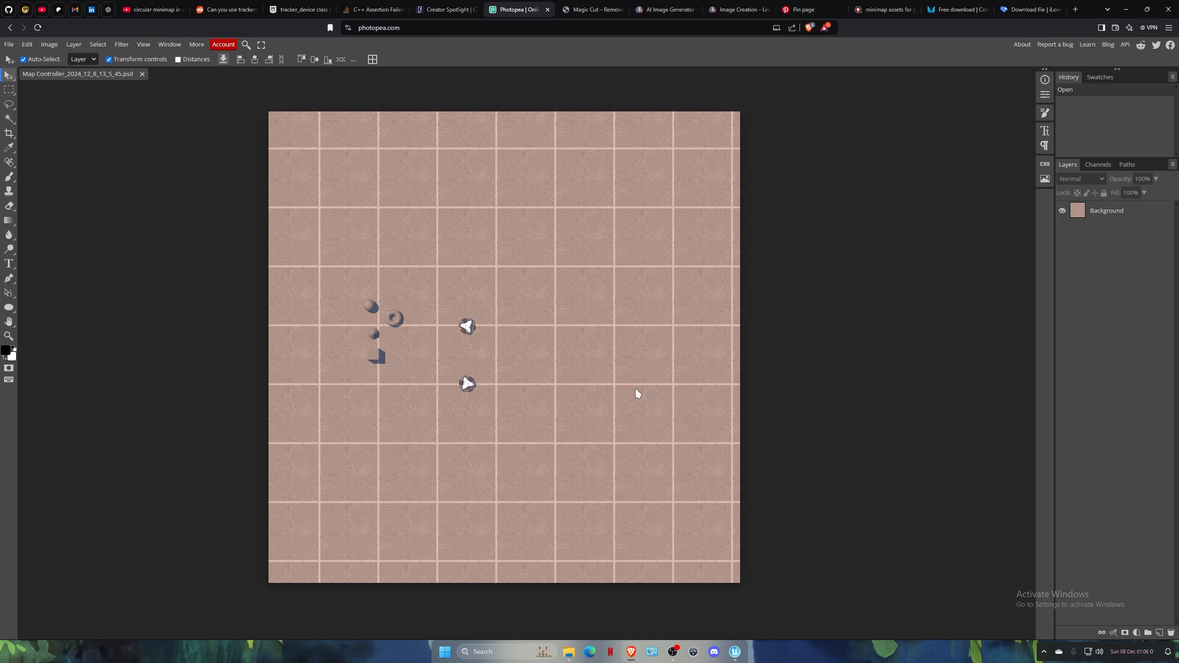
pyautogui.click(12, 46)
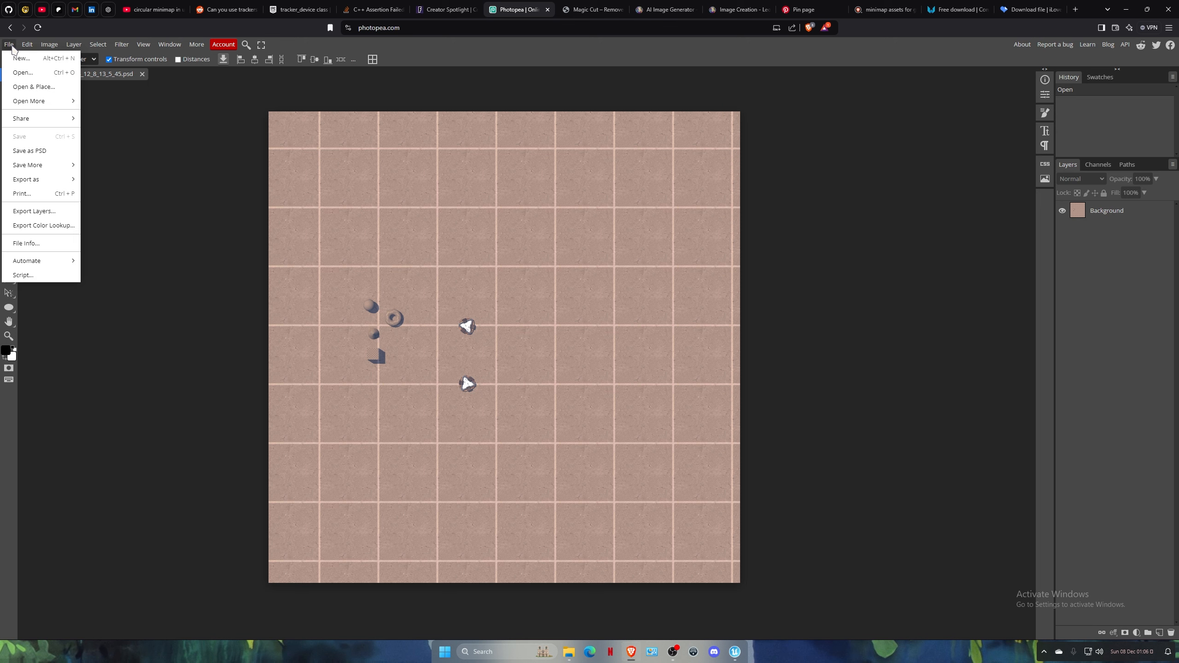
pyautogui.moveTo(28, 118)
pyautogui.click(194, 257)
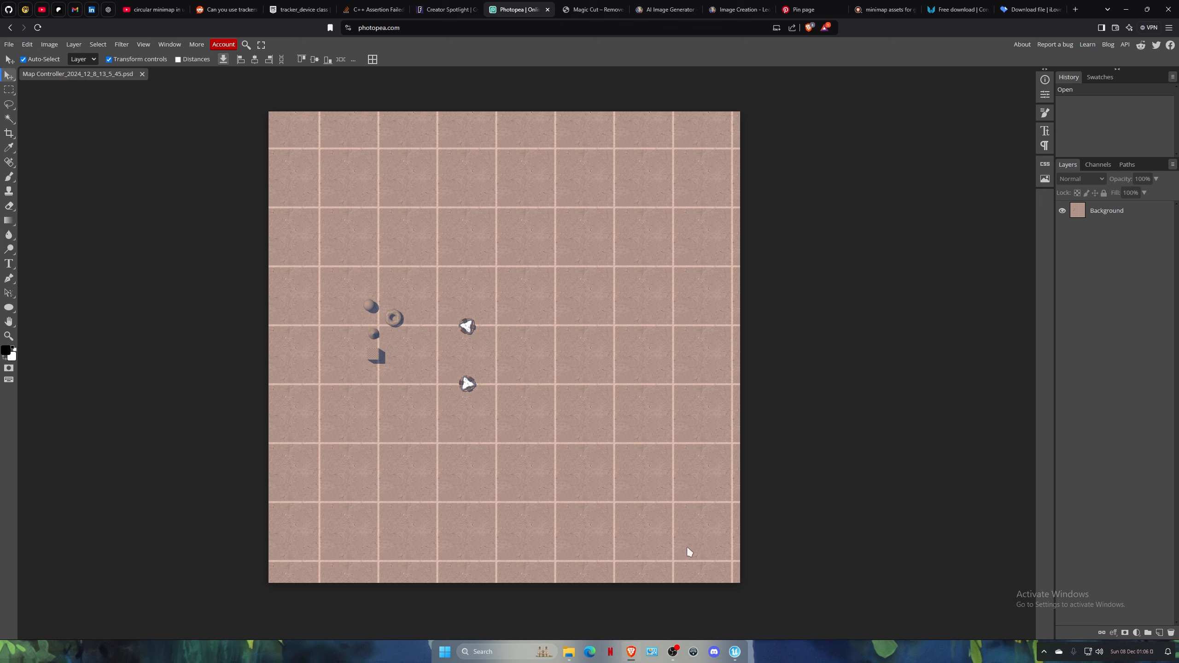
# Place border.png from the desktop into the Photopea map document and order its layer above Background.
pyautogui.click(1177, 660)
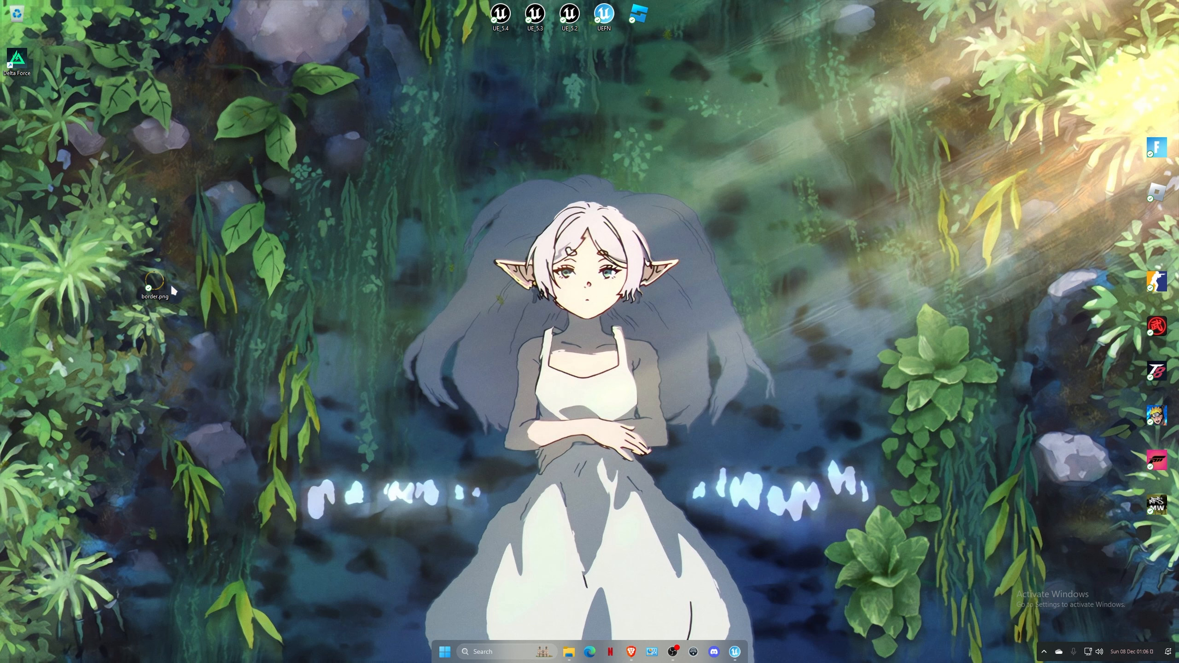
pyautogui.moveTo(170, 284); pyautogui.dragTo(539, 388)
pyautogui.moveTo(1111, 238); pyautogui.dragTo(1110, 208)
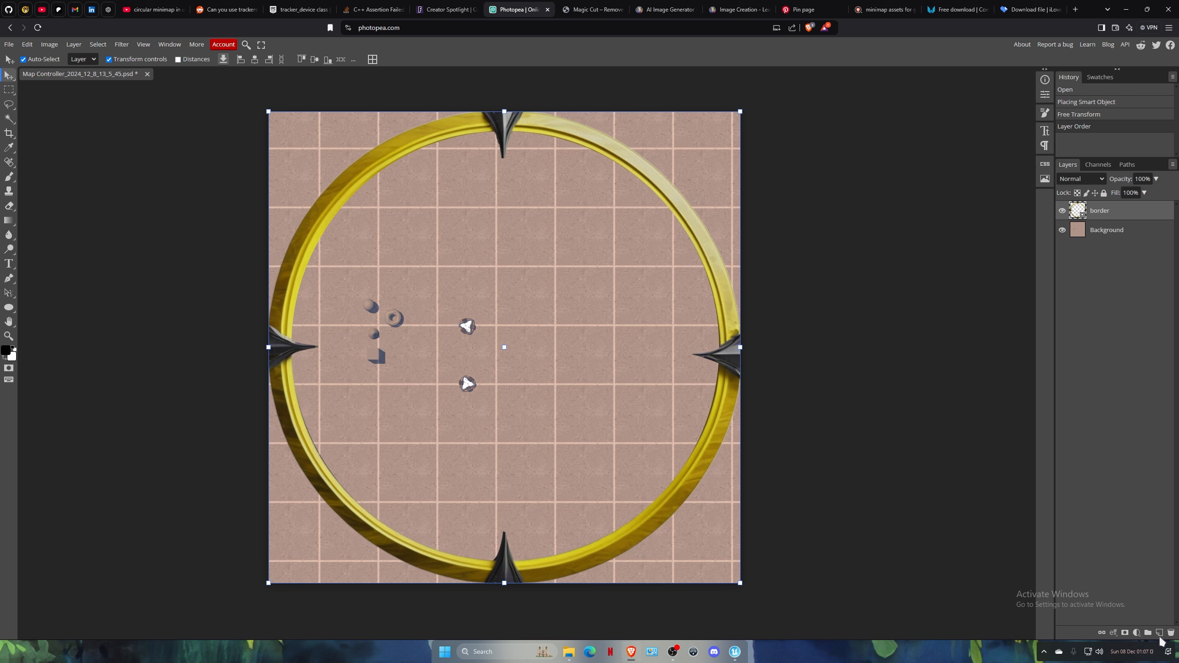
# Add a new layer on top, choose the Brush tool and set the foreground colour to red.
pyautogui.click(1159, 633)
pyautogui.press('b')
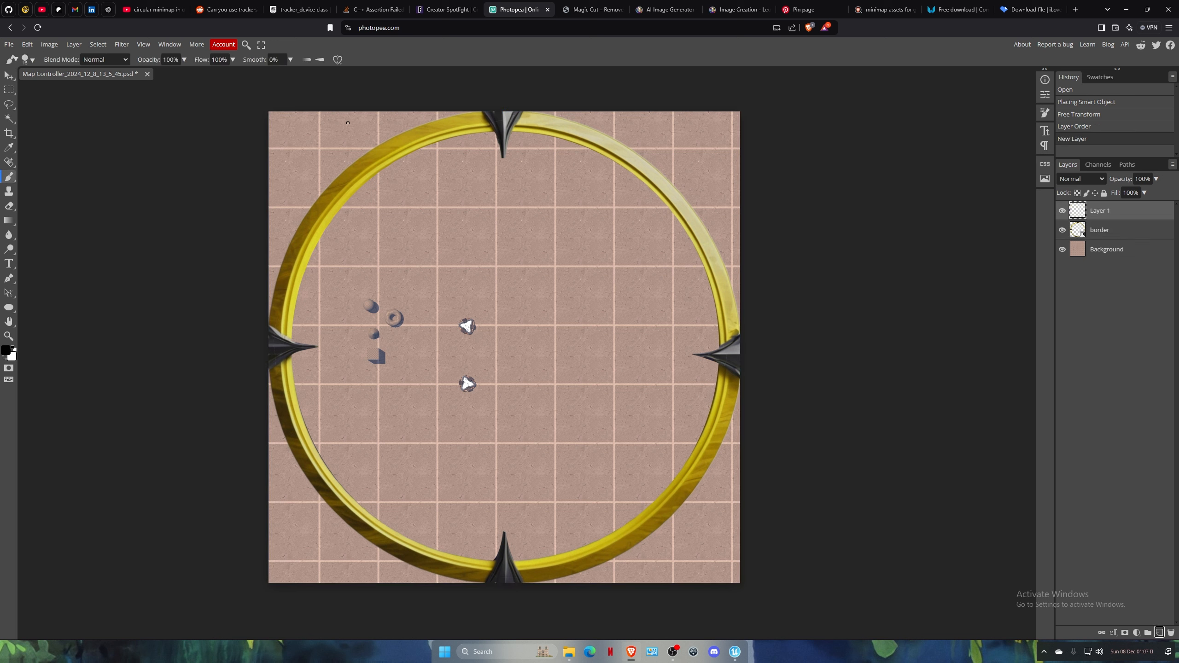
pyautogui.click(6, 350)
pyautogui.click(150, 168)
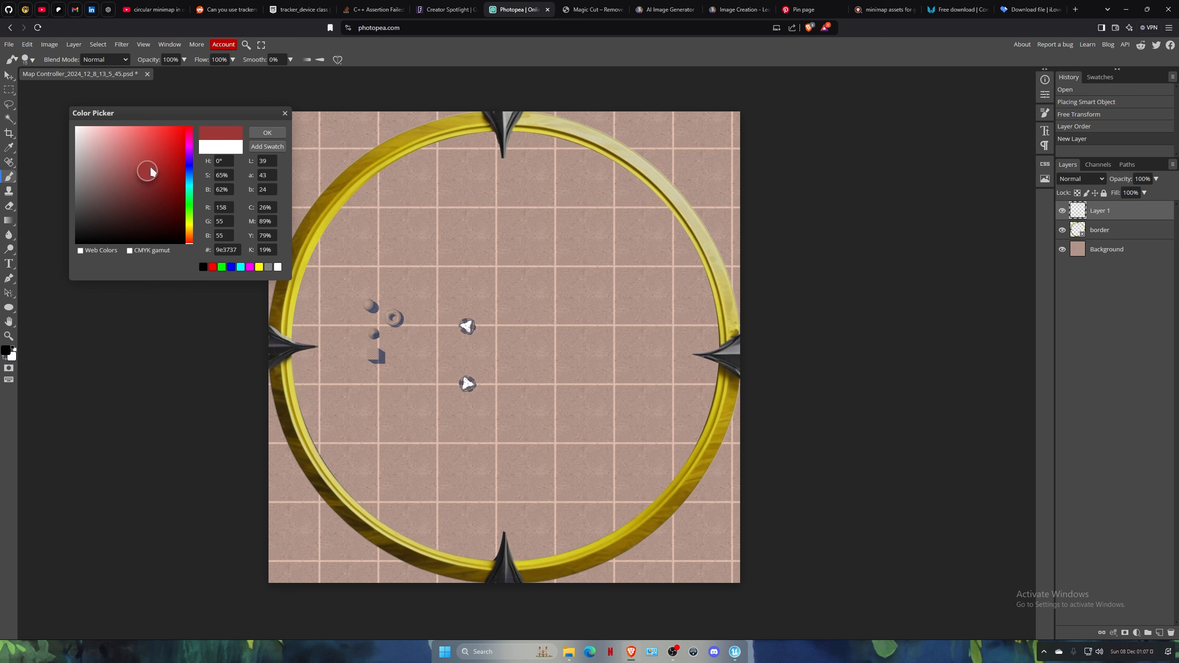
pyautogui.click(267, 128)
# Brush red marks over the four map corners outside the circular border, then hide the marked layer.
pyautogui.moveTo(315, 135); pyautogui.dragTo(324, 179)
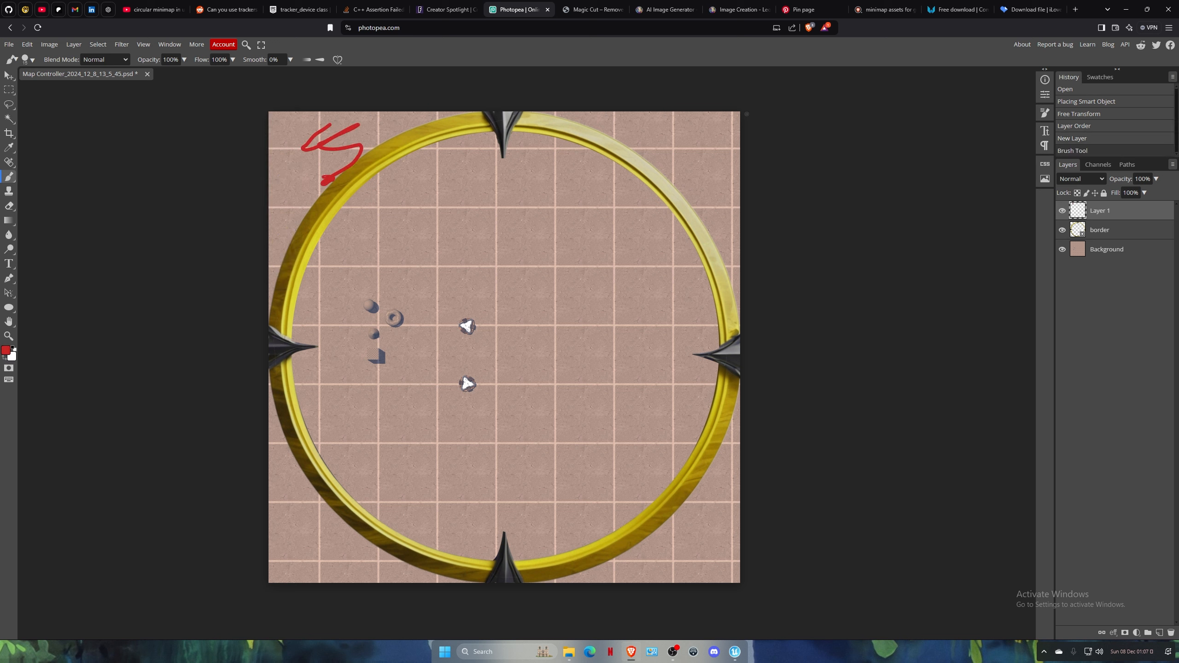
pyautogui.moveTo(663, 135); pyautogui.dragTo(739, 236)
pyautogui.moveTo(718, 485); pyautogui.dragTo(667, 544)
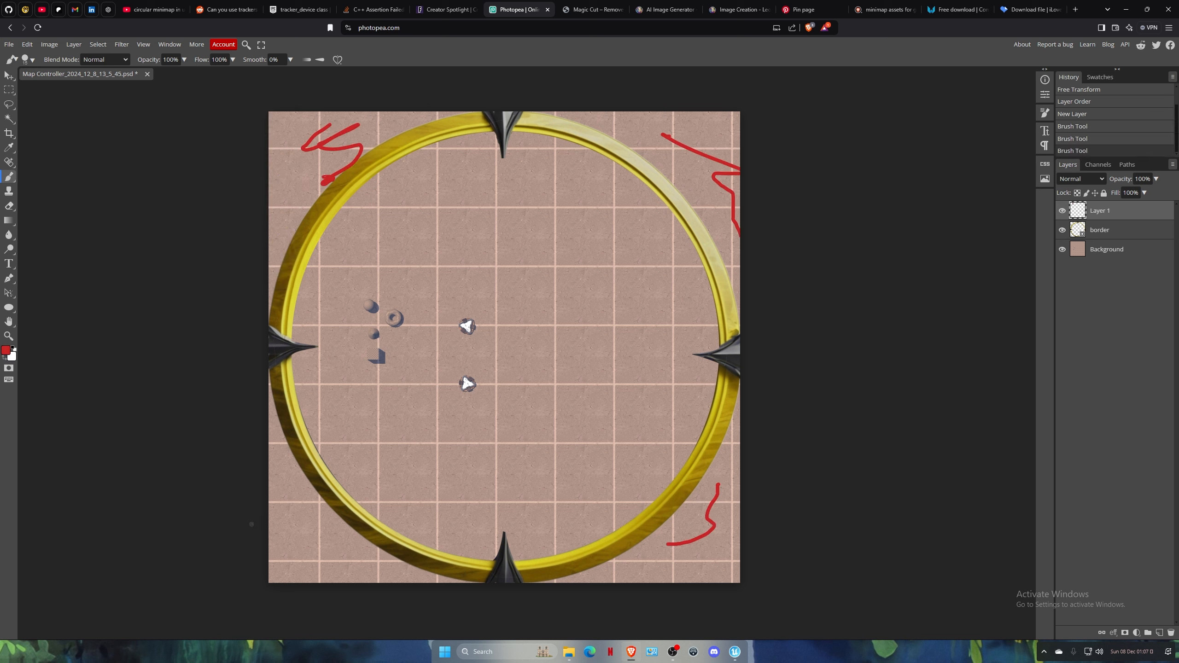
pyautogui.moveTo(279, 520); pyautogui.dragTo(337, 557)
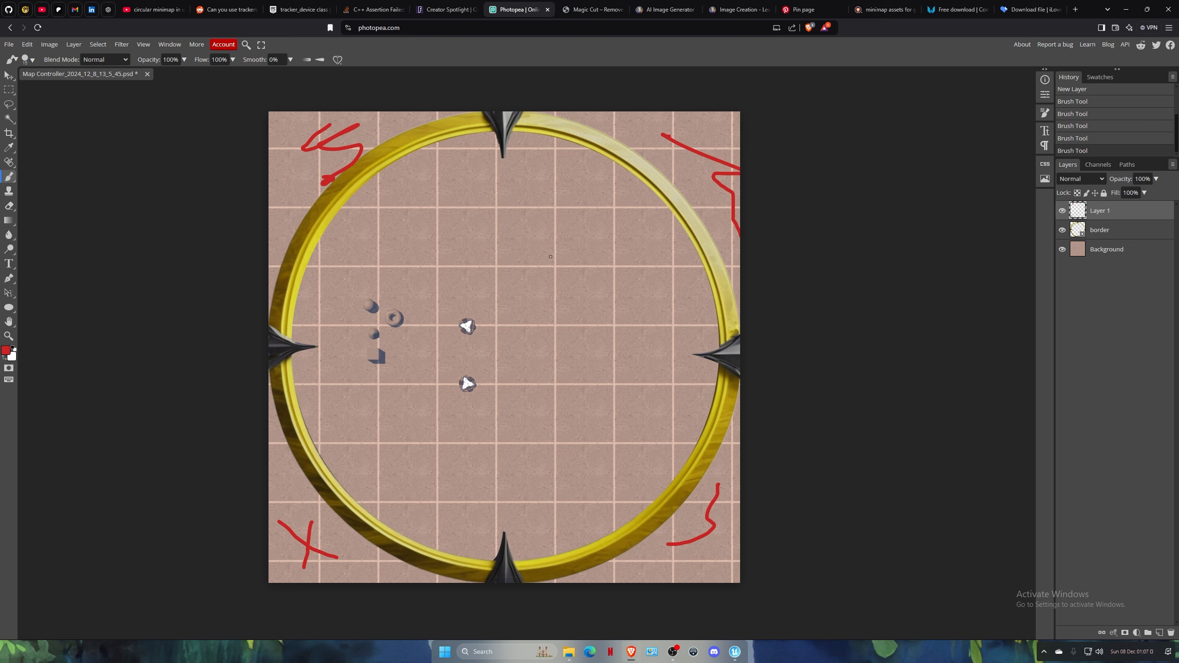
pyautogui.click(1062, 210)
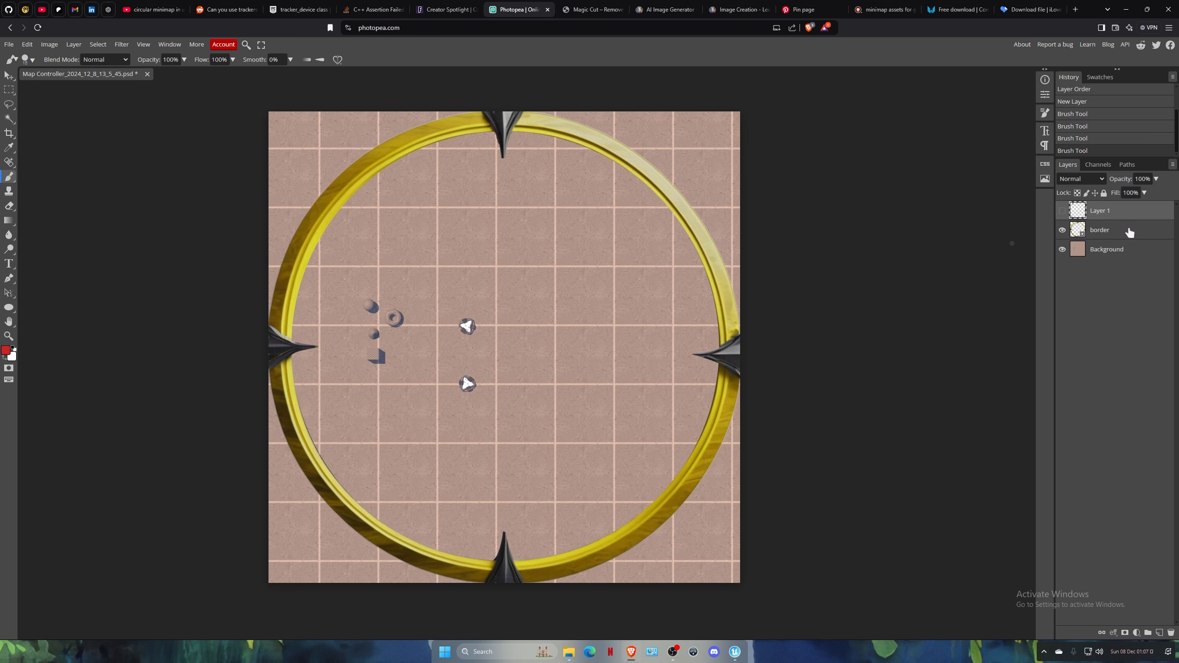
# Hide the border layer and select the Background layer so only the map image is visible.
pyautogui.click(1067, 228)
pyautogui.click(1061, 229)
pyautogui.click(1061, 229)
pyautogui.click(1062, 229)
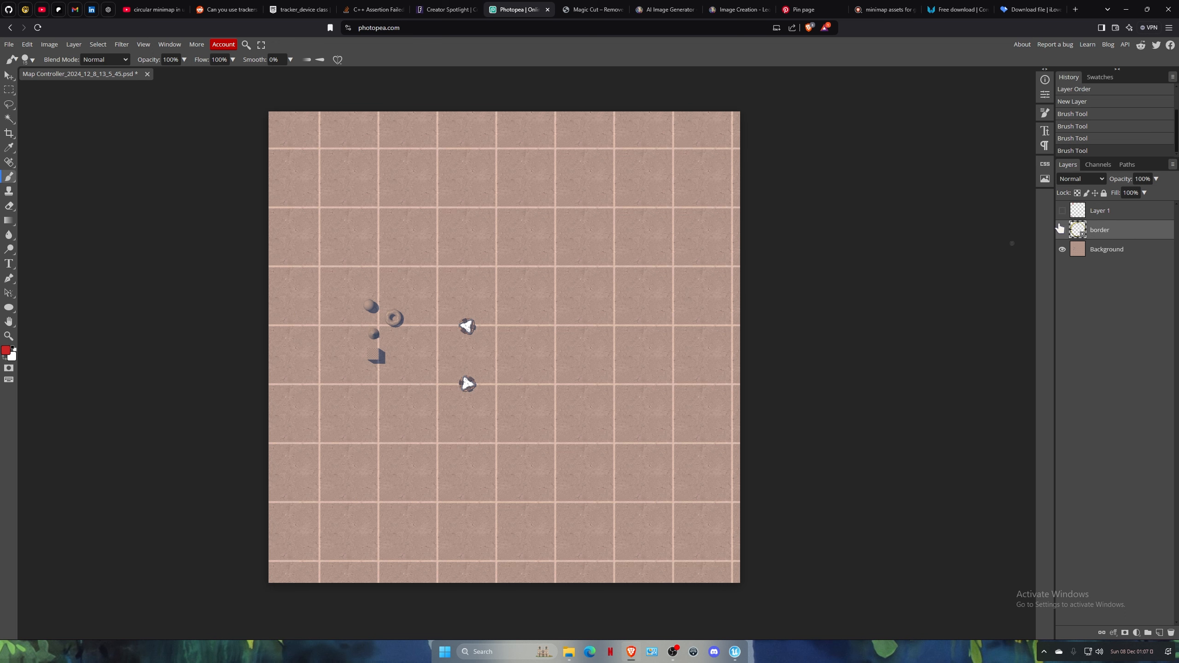
pyautogui.click(1142, 251)
# Export the bare map image as a PNG named Map to the Desktop.
pyautogui.click(8, 44)
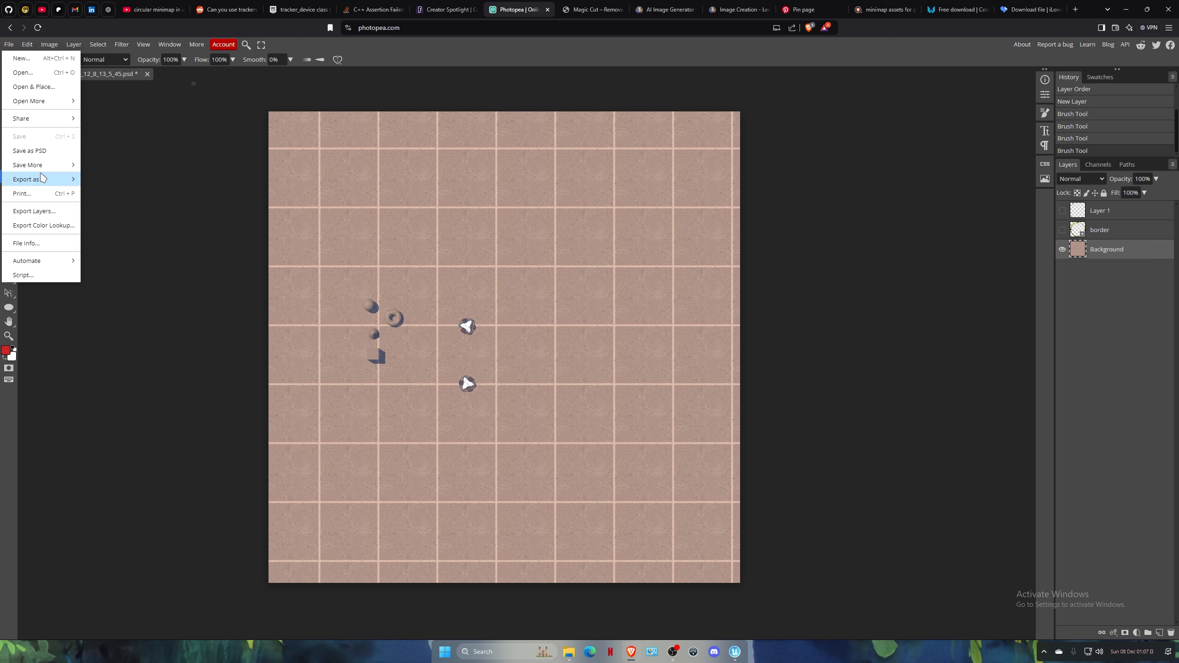
pyautogui.moveTo(42, 177)
pyautogui.click(93, 181)
pyautogui.click(353, 240)
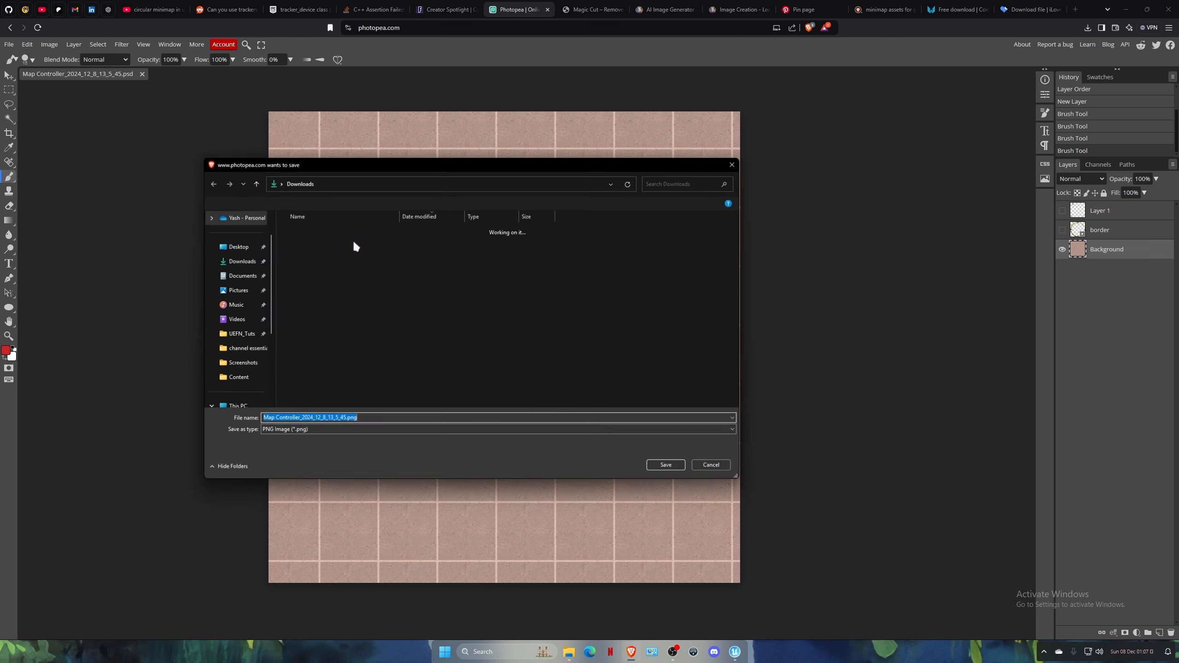
pyautogui.click(234, 246)
pyautogui.tripleClick(334, 419)
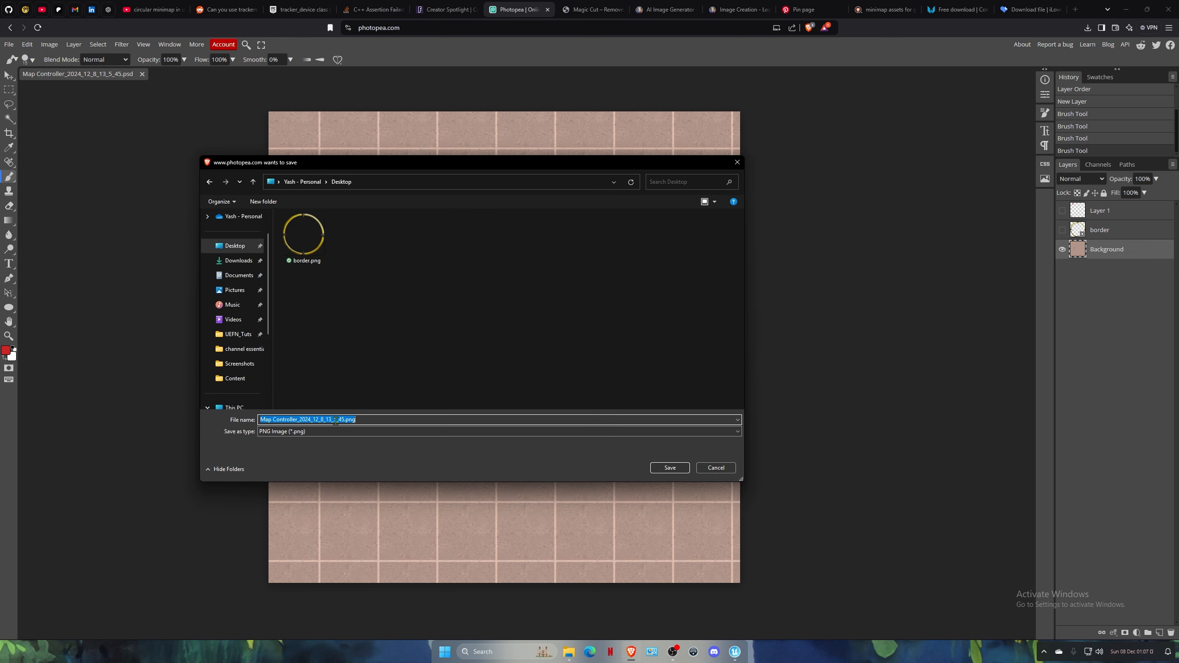
pyautogui.write('Map')
pyautogui.press('Return')
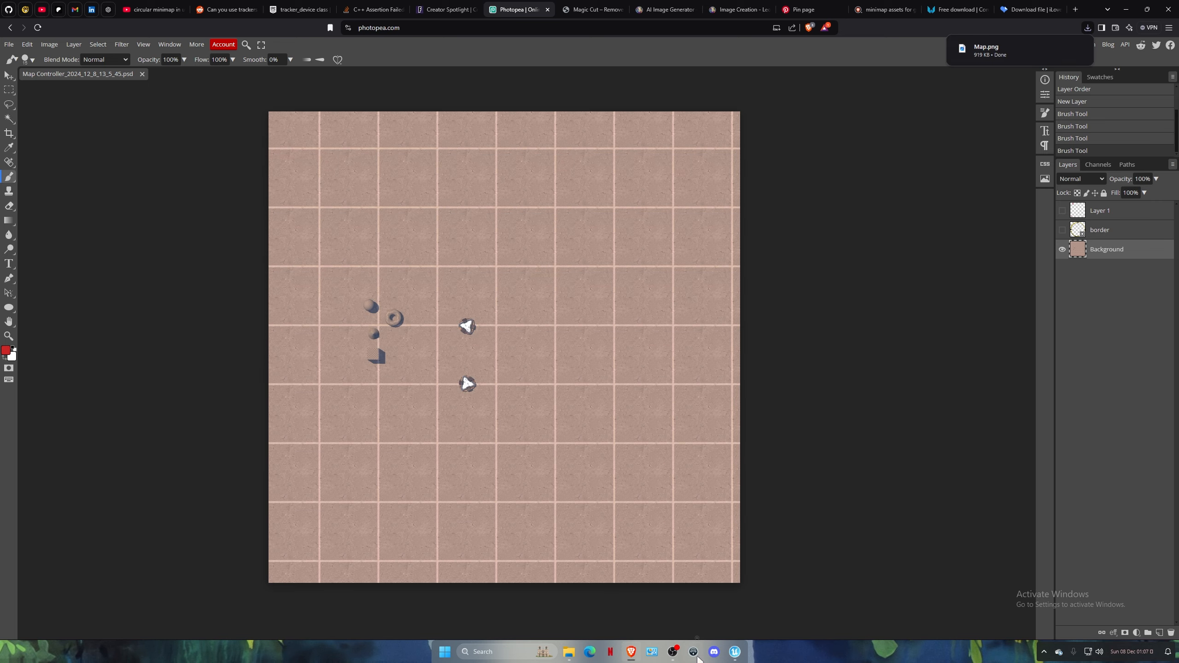
# Switch to UEFN and delete the border2, M_CustomMap and Map assets from the CustomMap folder.
pyautogui.click(734, 652)
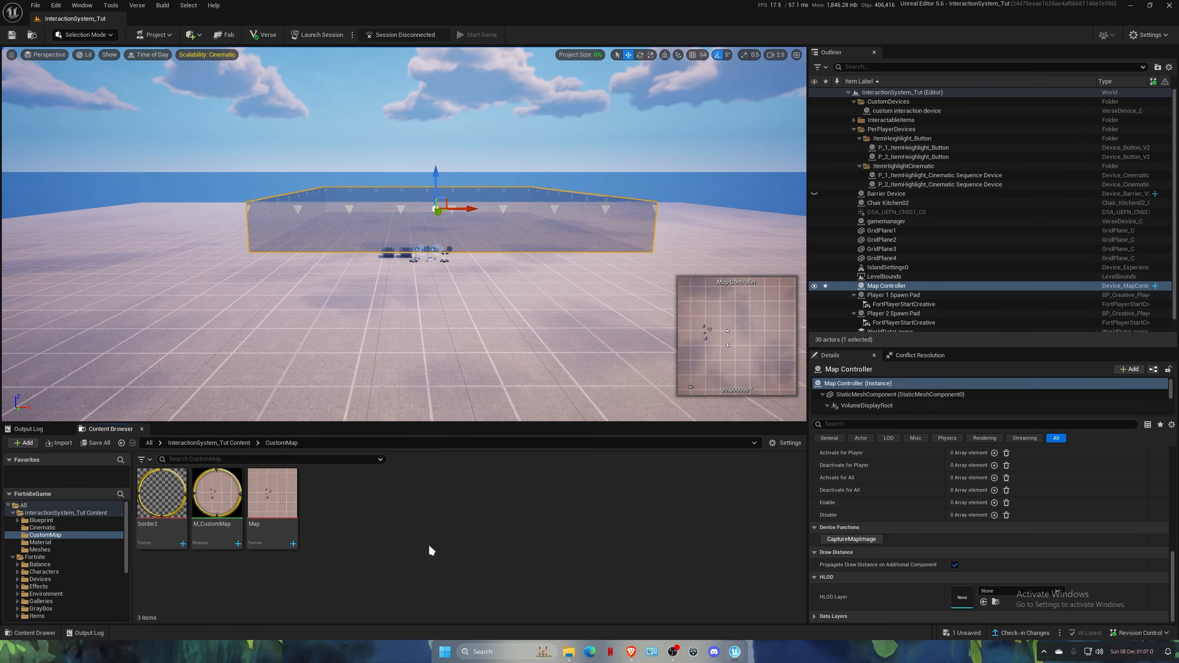
pyautogui.rightClick(286, 503)
pyautogui.click(344, 538)
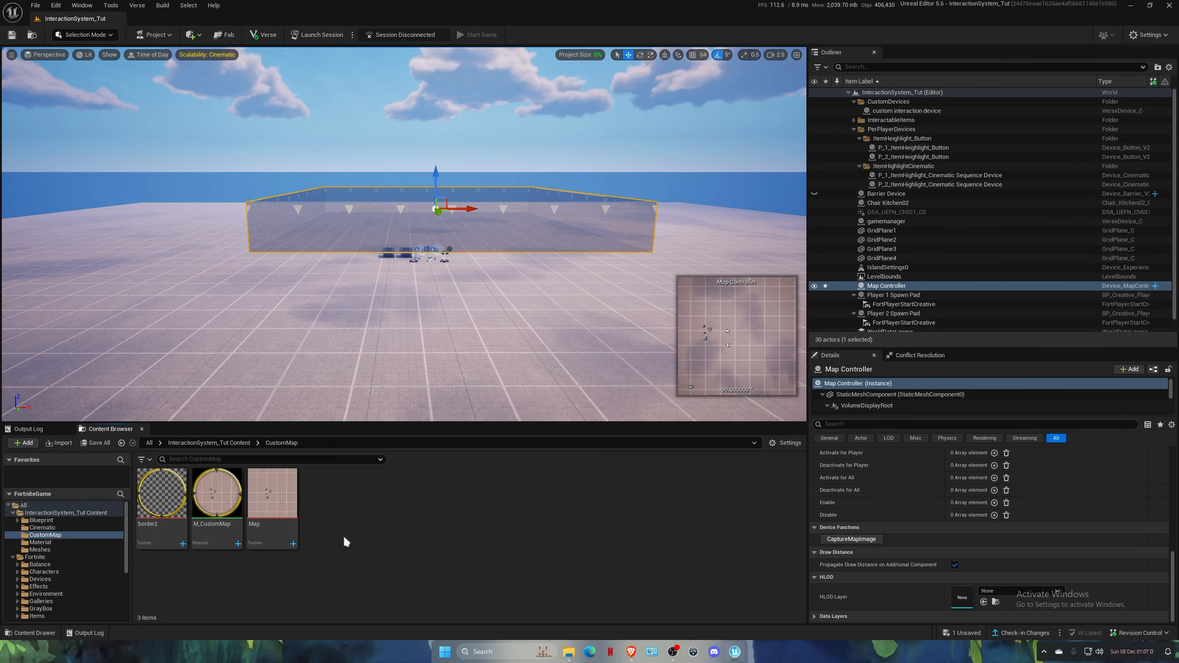
pyautogui.click(272, 507)
pyautogui.keyDown('ctrl'); pyautogui.click(234, 511); pyautogui.keyUp('ctrl')
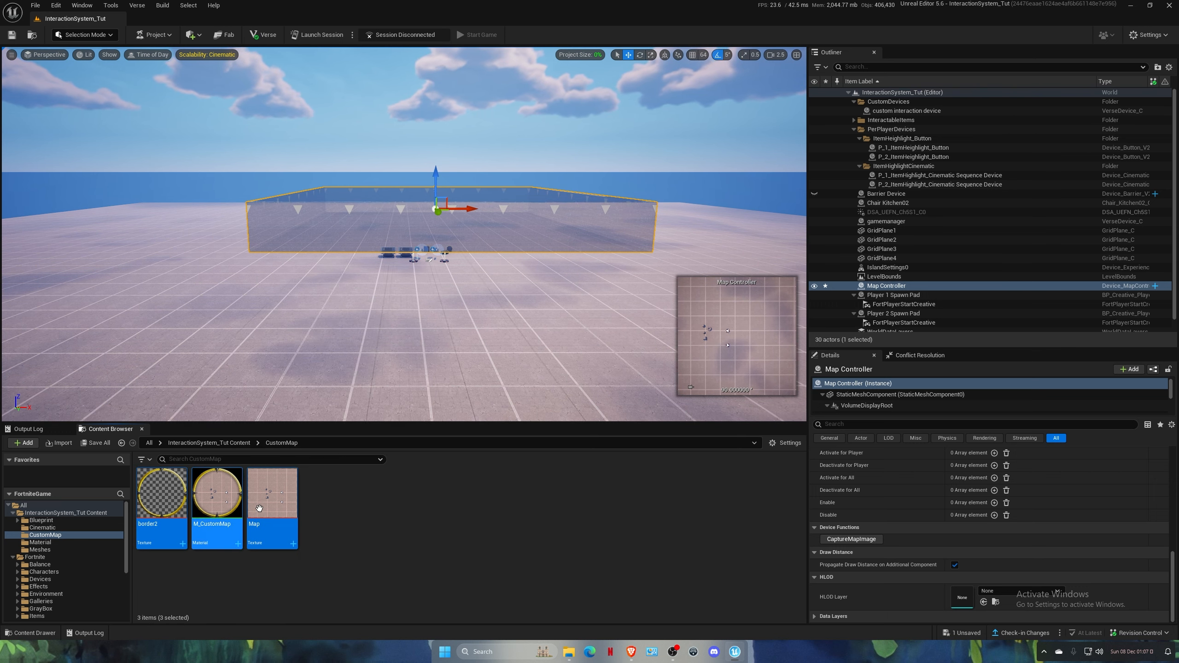
pyautogui.press('Delete')
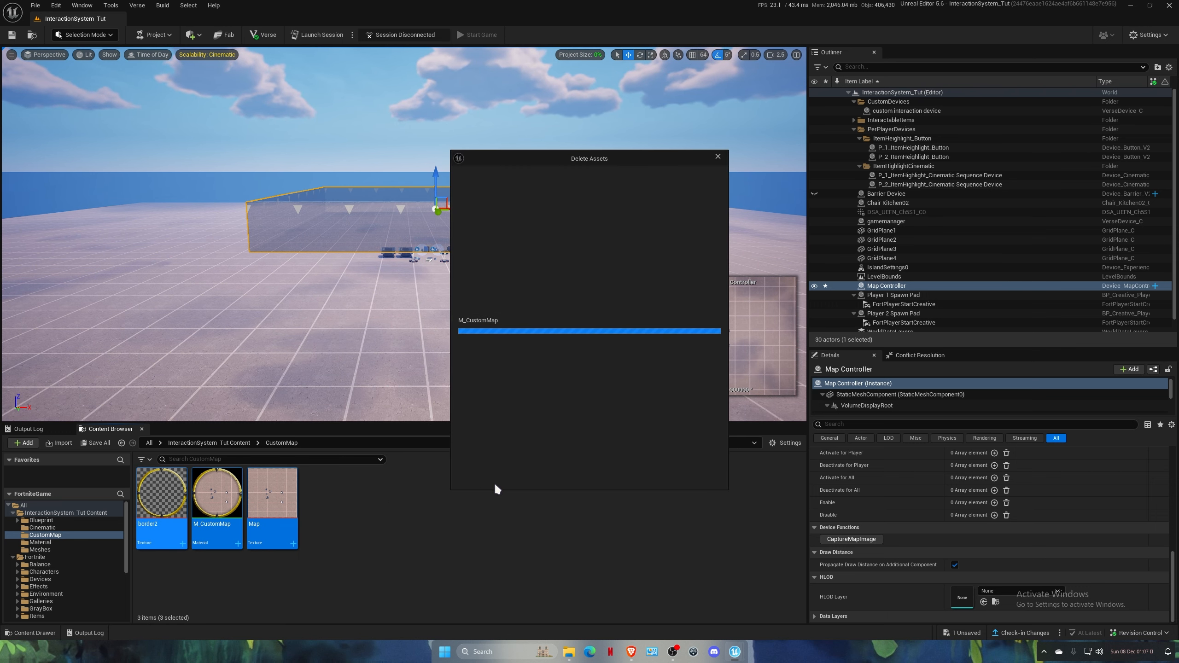
pyautogui.click(521, 438)
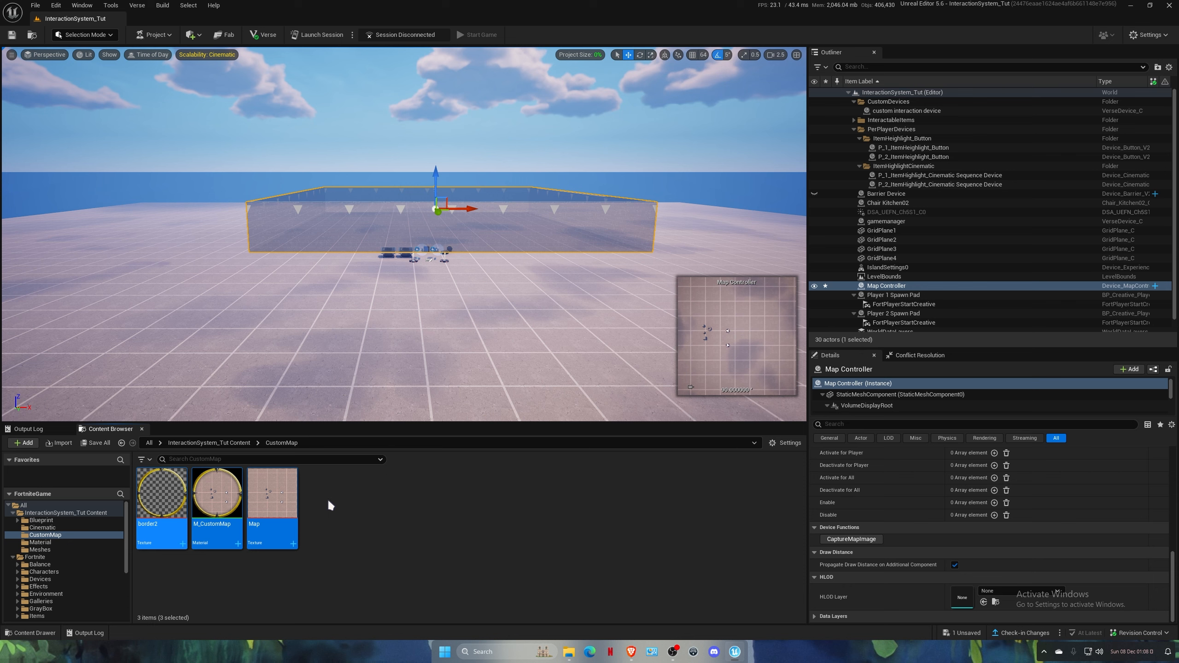
# Update the redirector references for the whole InteractionSystem_Tut Content folder and return to the CustomMap folder.
pyautogui.rightClick(57, 511)
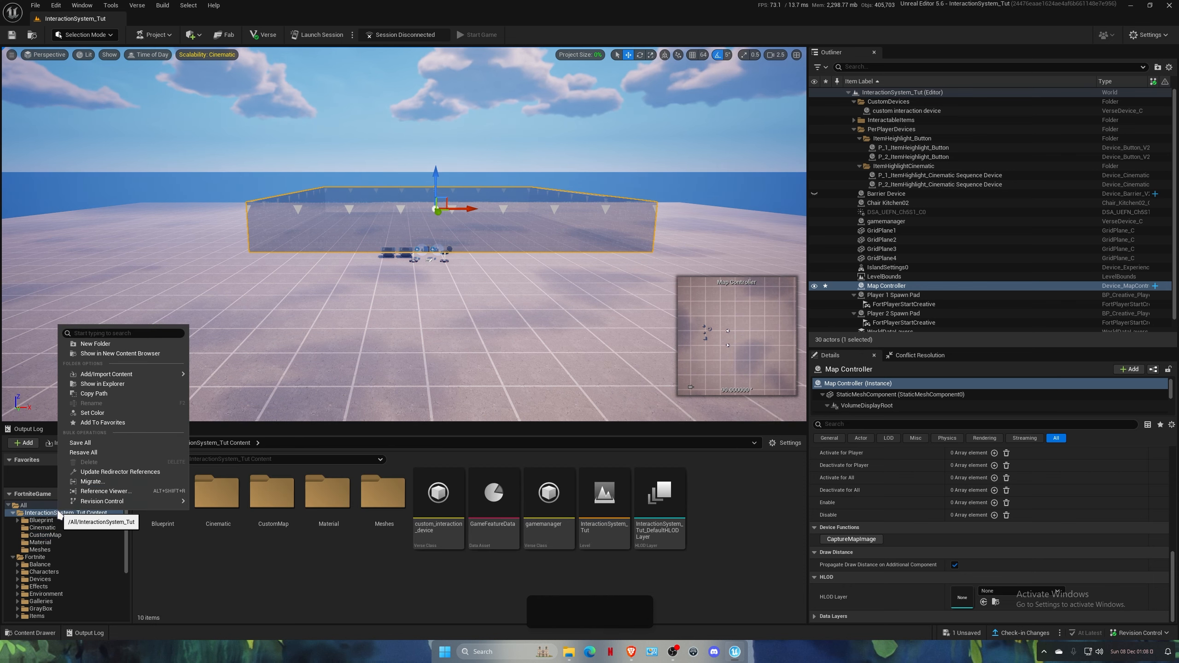
pyautogui.click(96, 475)
pyautogui.click(60, 535)
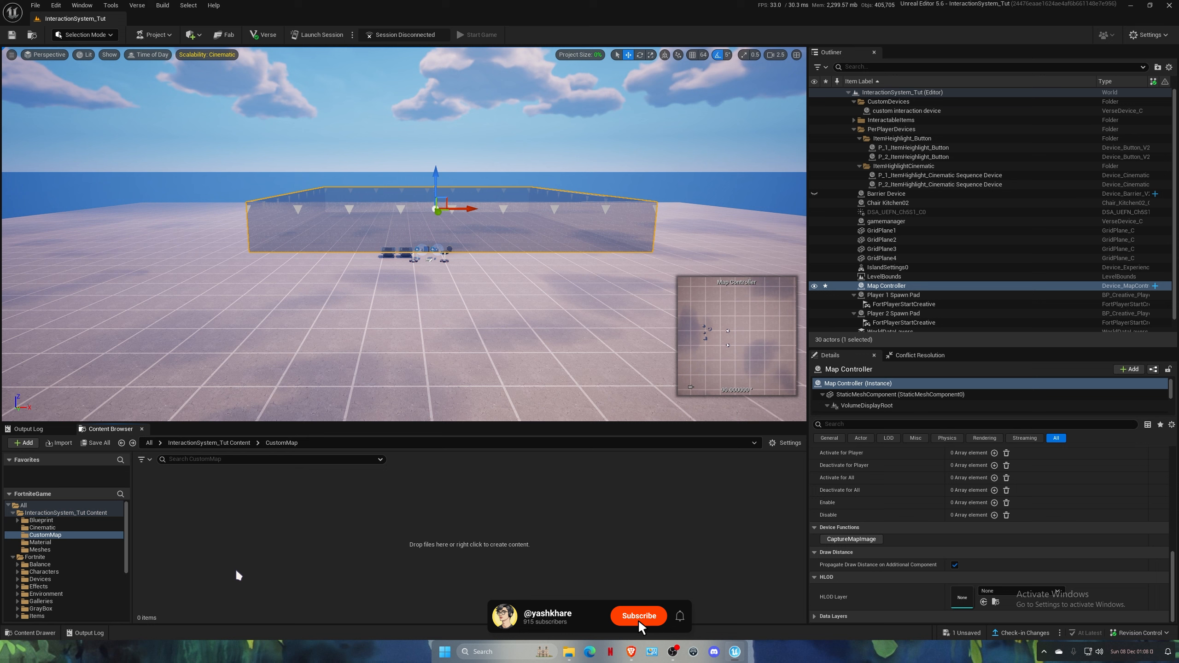
pyautogui.click(54, 542)
pyautogui.click(55, 536)
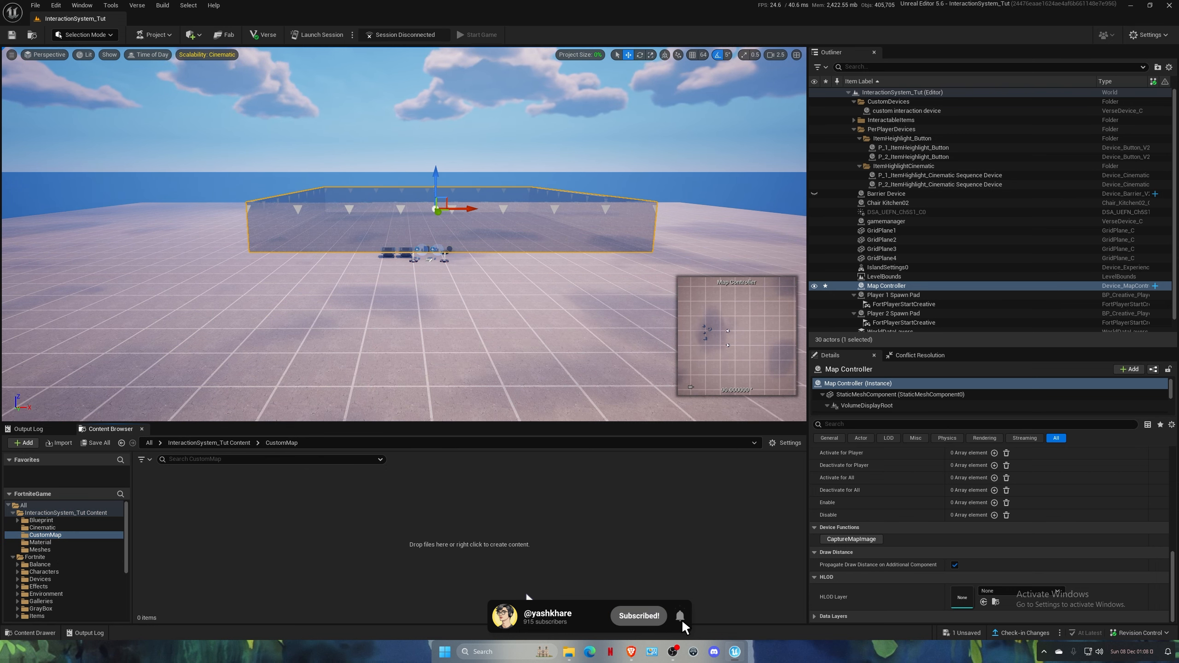
# Import the border and Map images from the Desktop into the CustomMap folder.
pyautogui.press('super+d')
pyautogui.moveTo(17, 103); pyautogui.dragTo(87, 207)
pyautogui.moveTo(189, 283); pyautogui.dragTo(284, 514)
pyautogui.hotkey('alt', 'Tab')
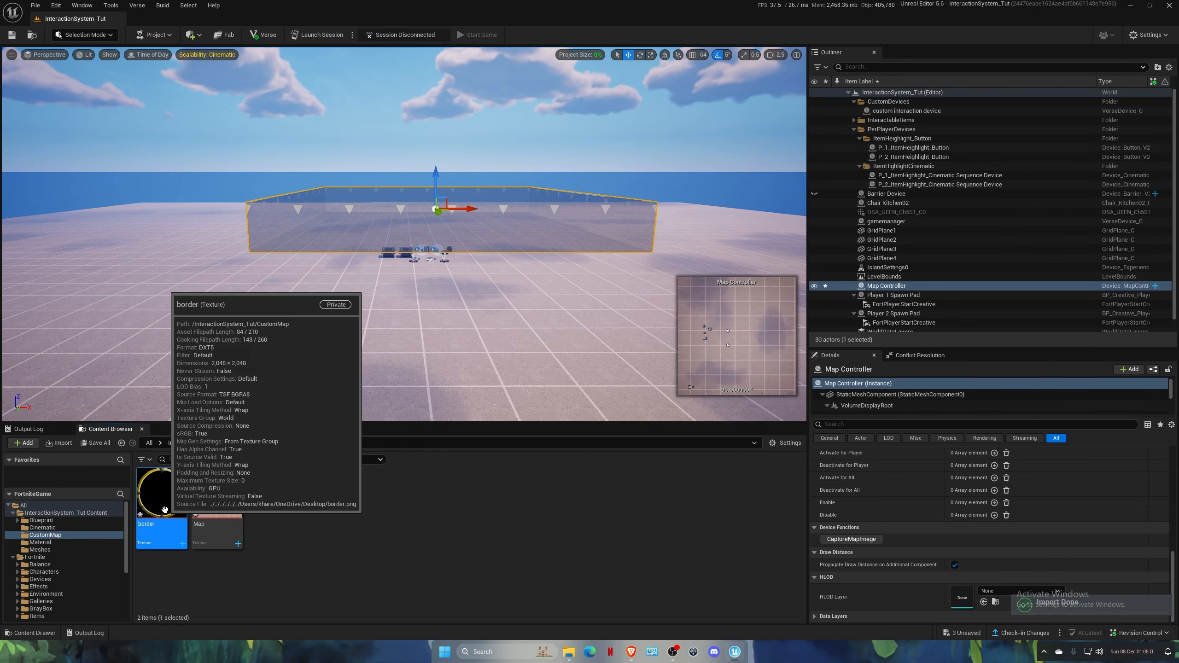
# Set the border texture's Mip Gen Settings to NoMipmaps and its Texture Group to UI, and close its editor.
pyautogui.doubleClick(163, 493)
pyautogui.click(1034, 174)
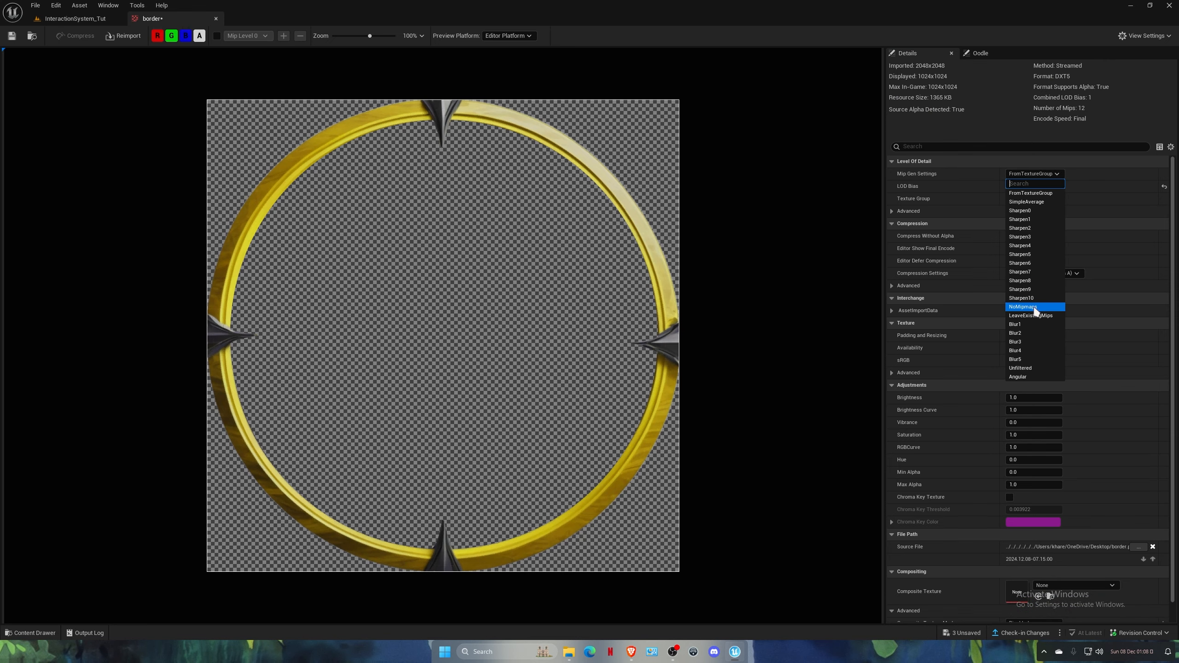
pyautogui.click(1023, 307)
pyautogui.click(1033, 200)
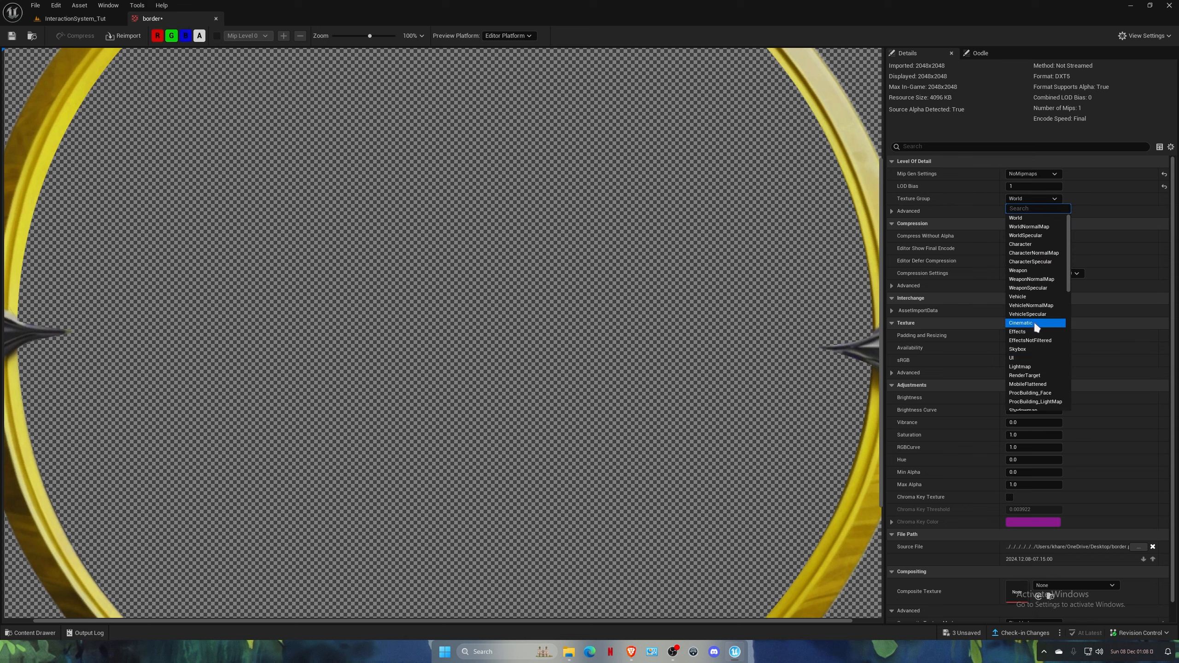
pyautogui.click(1038, 358)
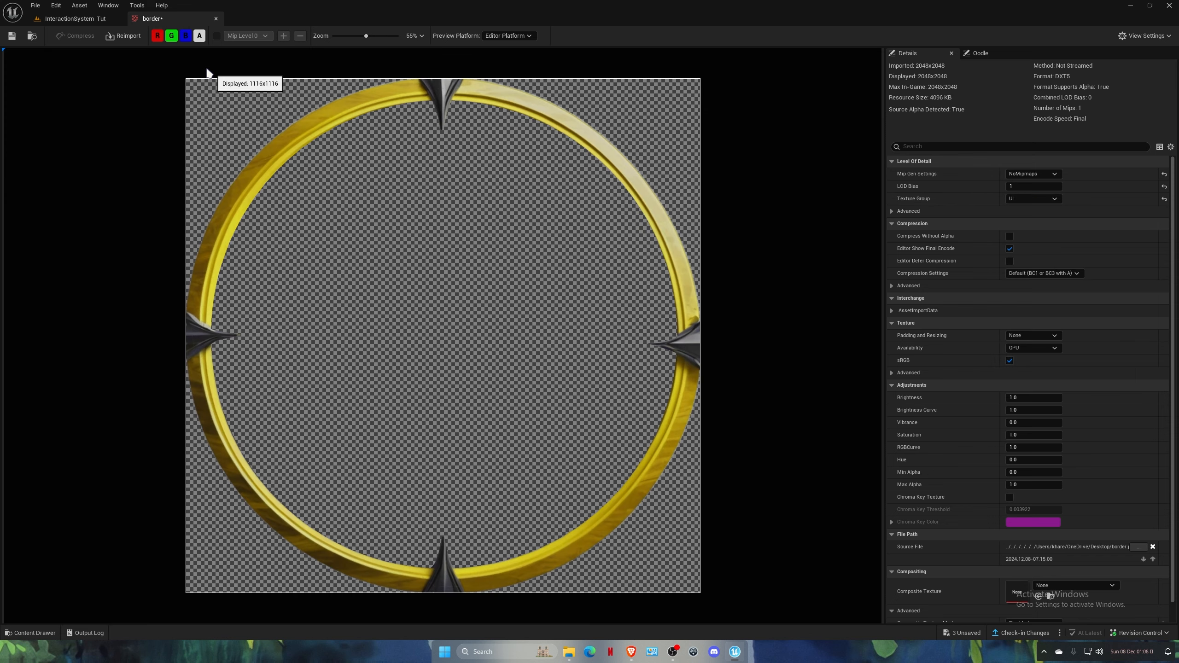
pyautogui.click(217, 19)
# Set the Map texture's Mip Gen Settings to NoMipmaps and its Texture Group to UI, and save all assets.
pyautogui.doubleClick(222, 499)
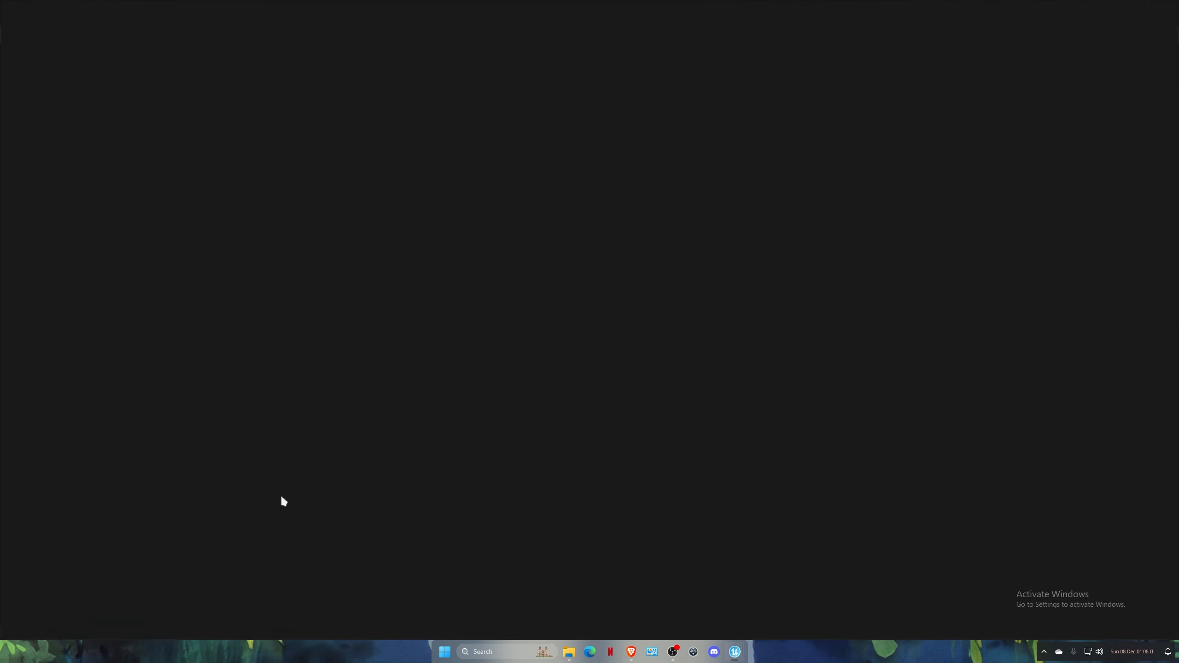
pyautogui.click(1029, 174)
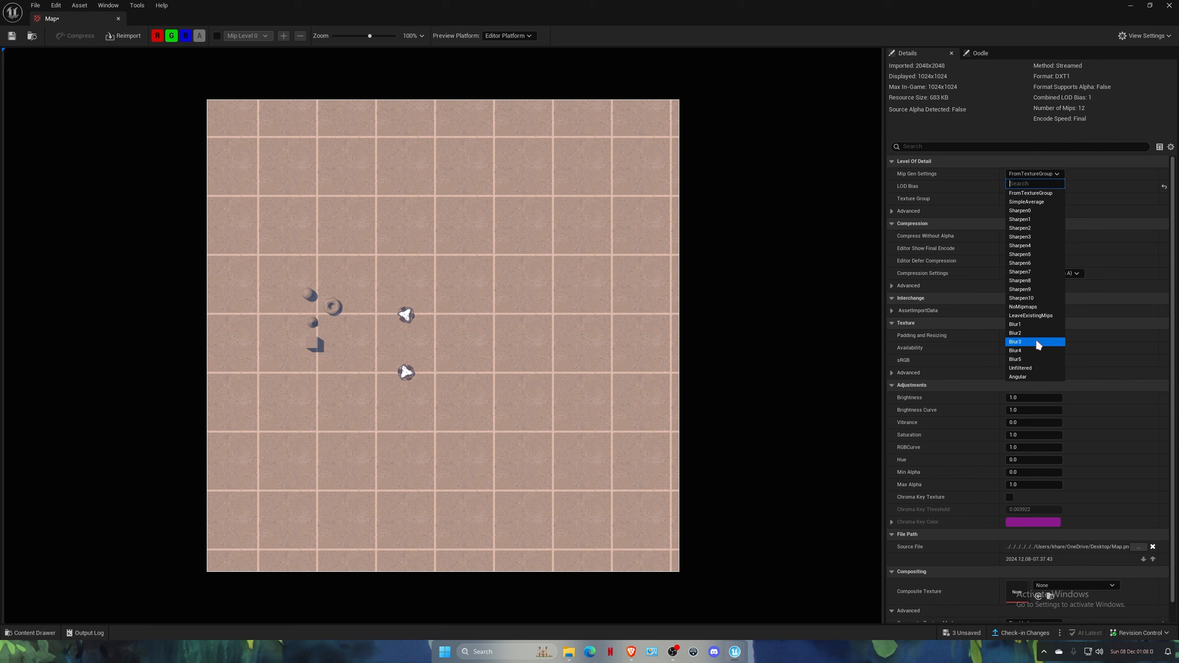
pyautogui.click(1034, 305)
pyautogui.click(1028, 198)
pyautogui.click(1016, 357)
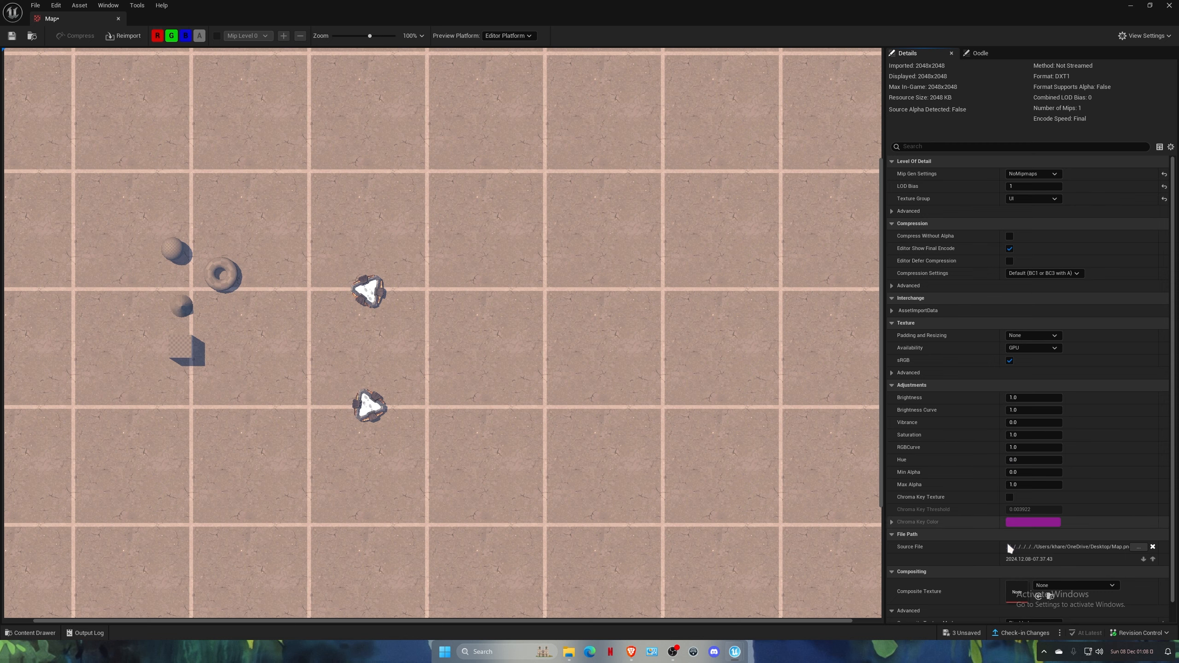
pyautogui.click(118, 18)
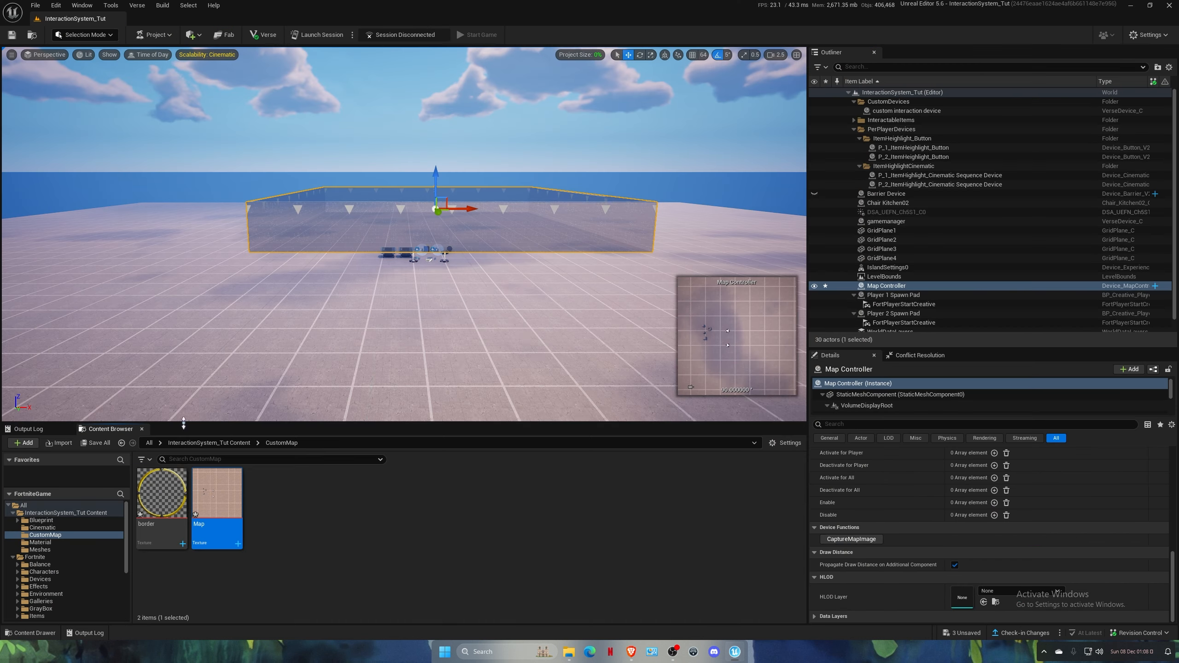
pyautogui.hotkey('ctrl', 'shift', 's')
pyautogui.click(663, 426)
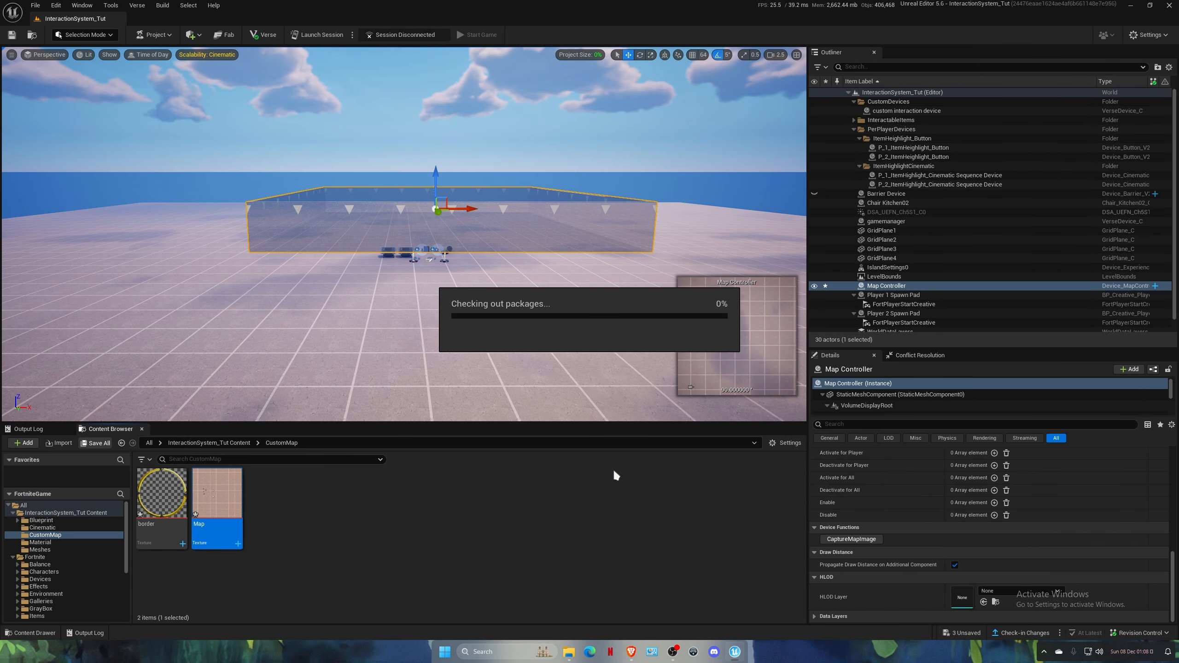
# Create a material named M_CustomMap in the CustomMap folder.
pyautogui.rightClick(381, 509)
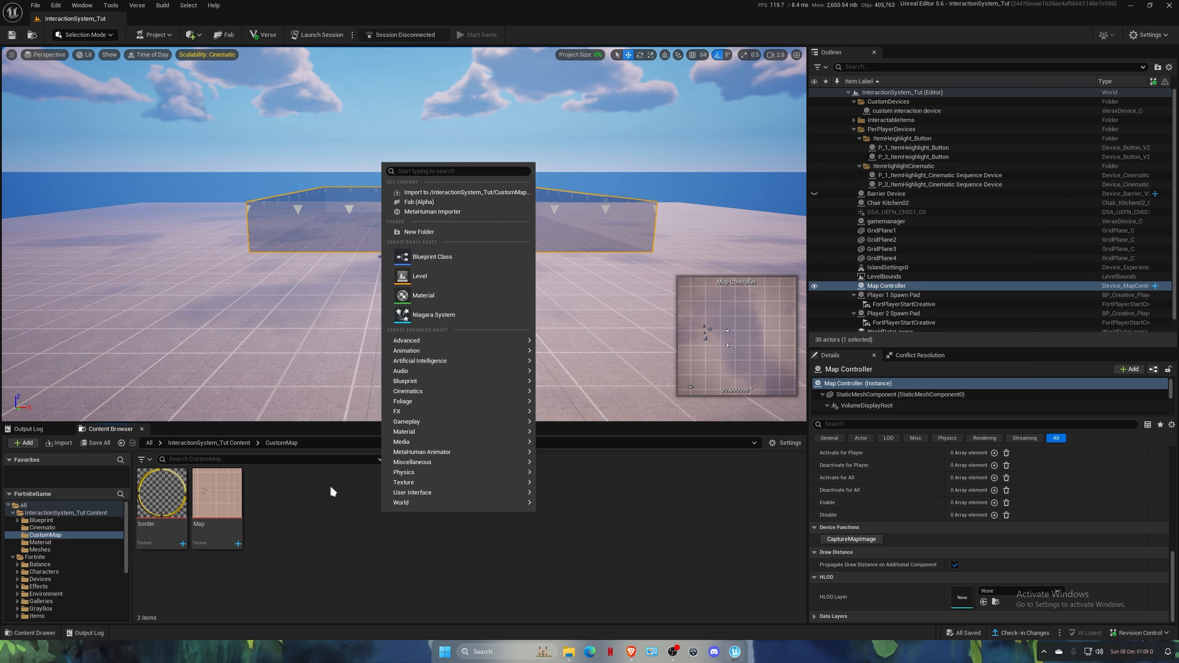
pyautogui.click(419, 295)
pyautogui.write('M_C')
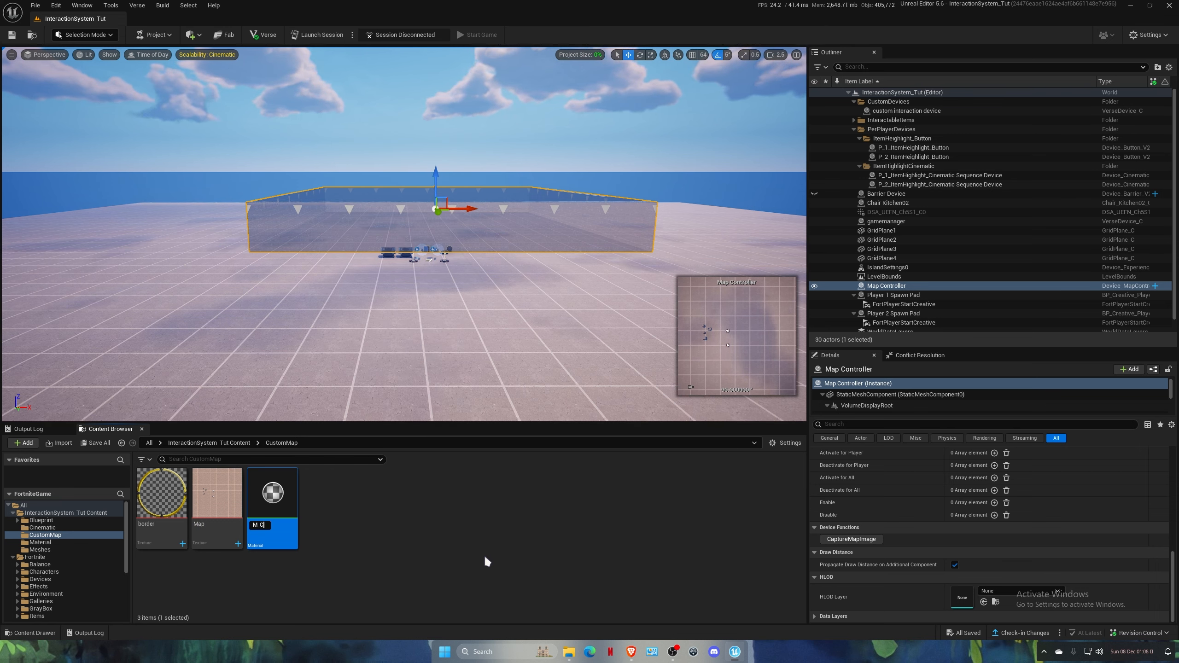
pyautogui.write('ustomMap')
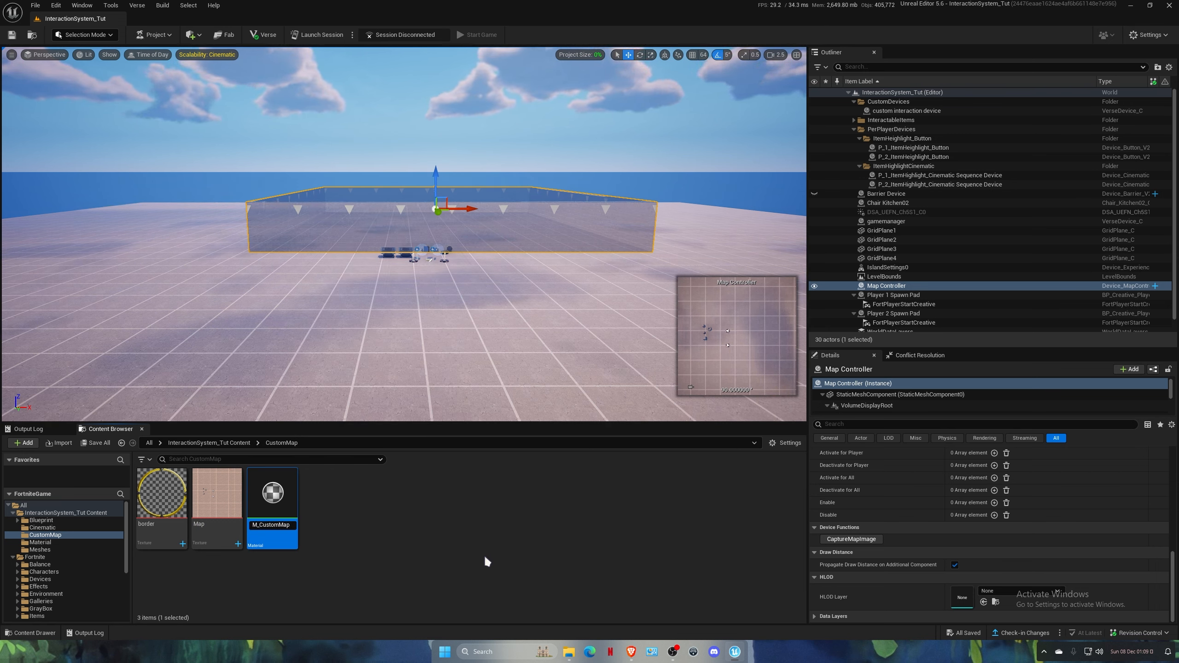
pyautogui.press('Return')
# Open M_CustomMap and set its Material Domain to User Interface.
pyautogui.doubleClick(209, 490)
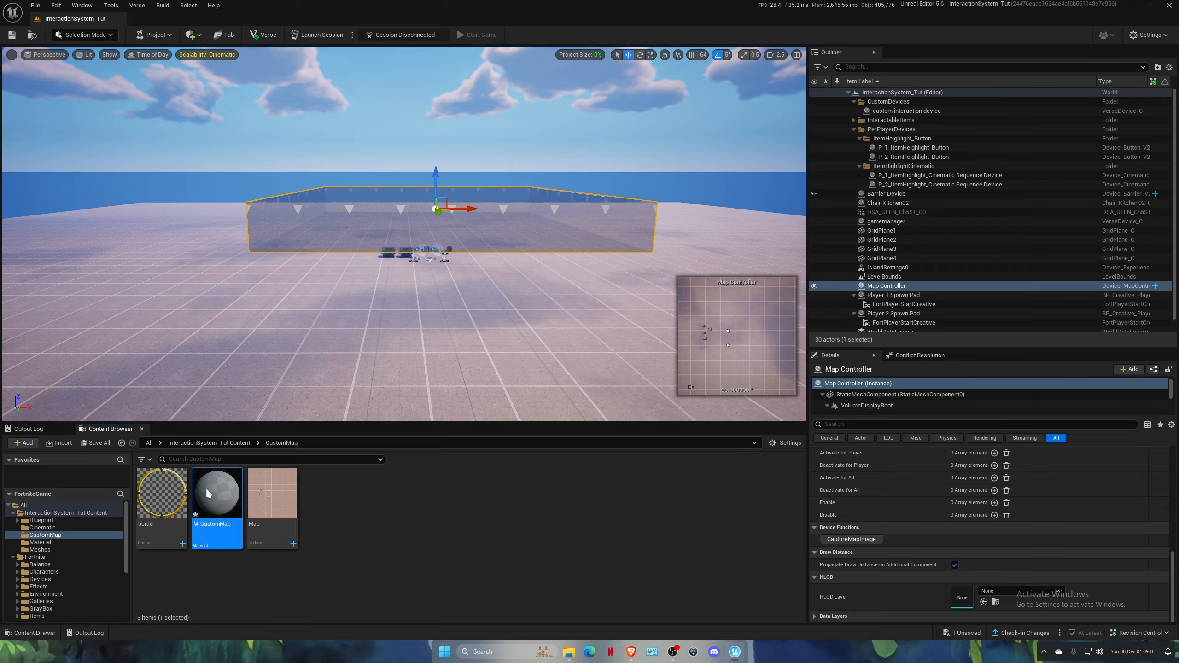
pyautogui.moveTo(303, 387); pyautogui.dragTo(441, 400, button='right')
pyautogui.click(379, 380)
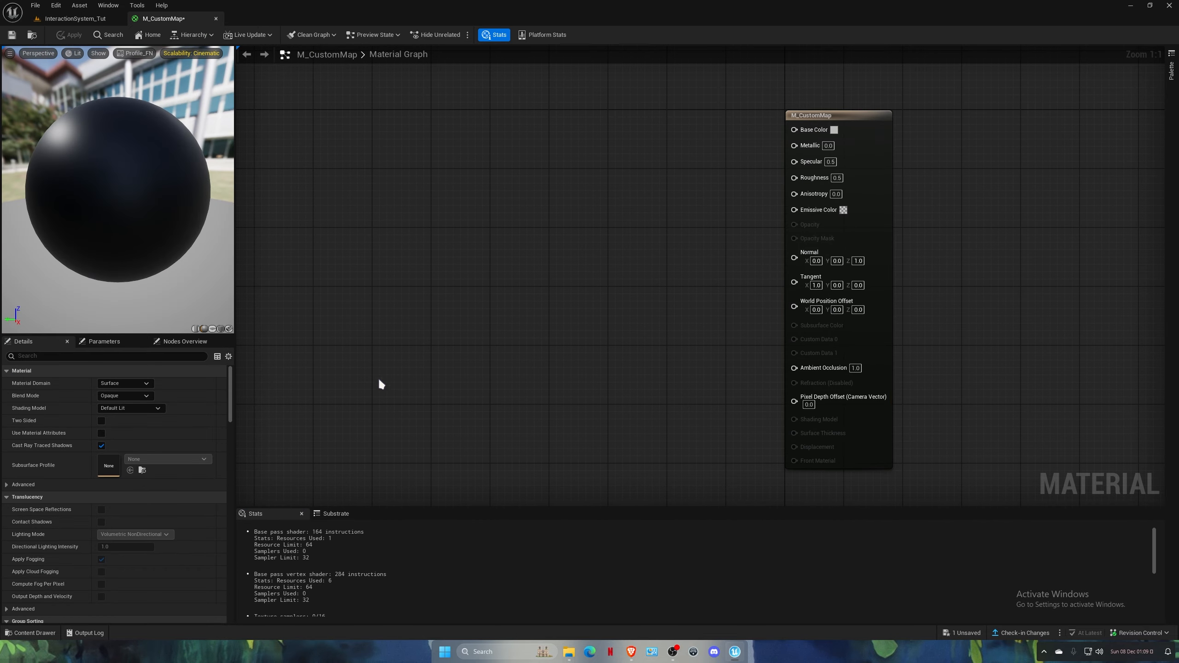
pyautogui.click(124, 383)
pyautogui.click(114, 439)
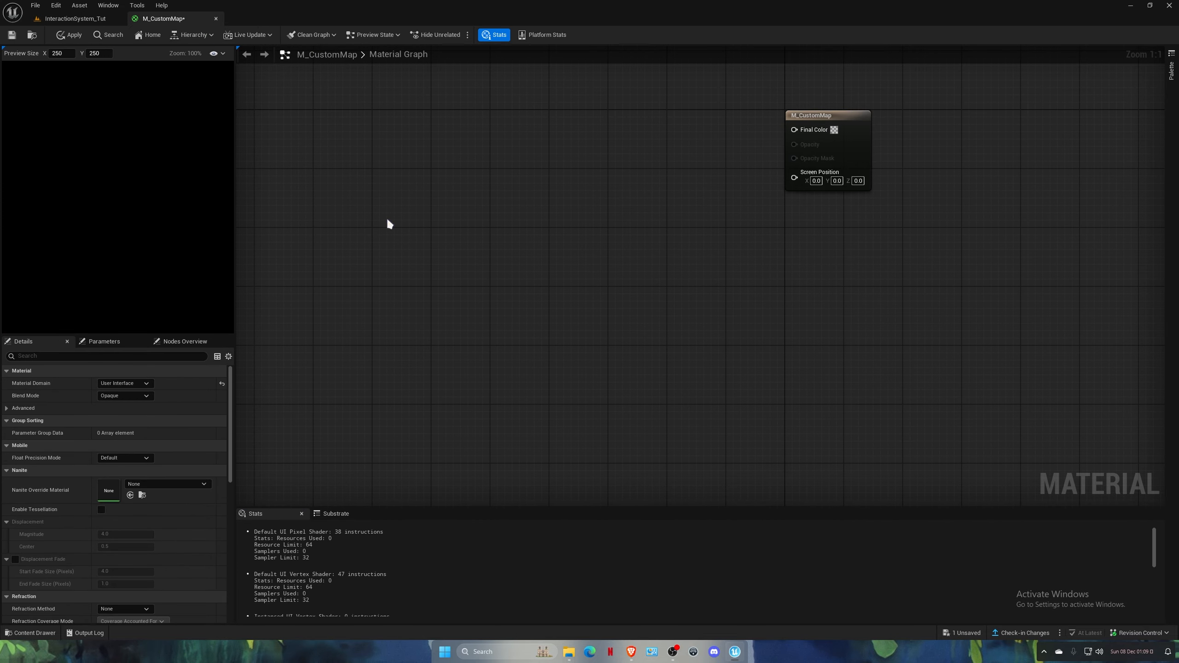
pyautogui.moveTo(387, 224); pyautogui.dragTo(405, 231, button='right')
# Add the Map and border textures to the M_CustomMap graph as texture samples, with the border sample below the Map sample.
pyautogui.click(110, 19)
pyautogui.click(269, 498)
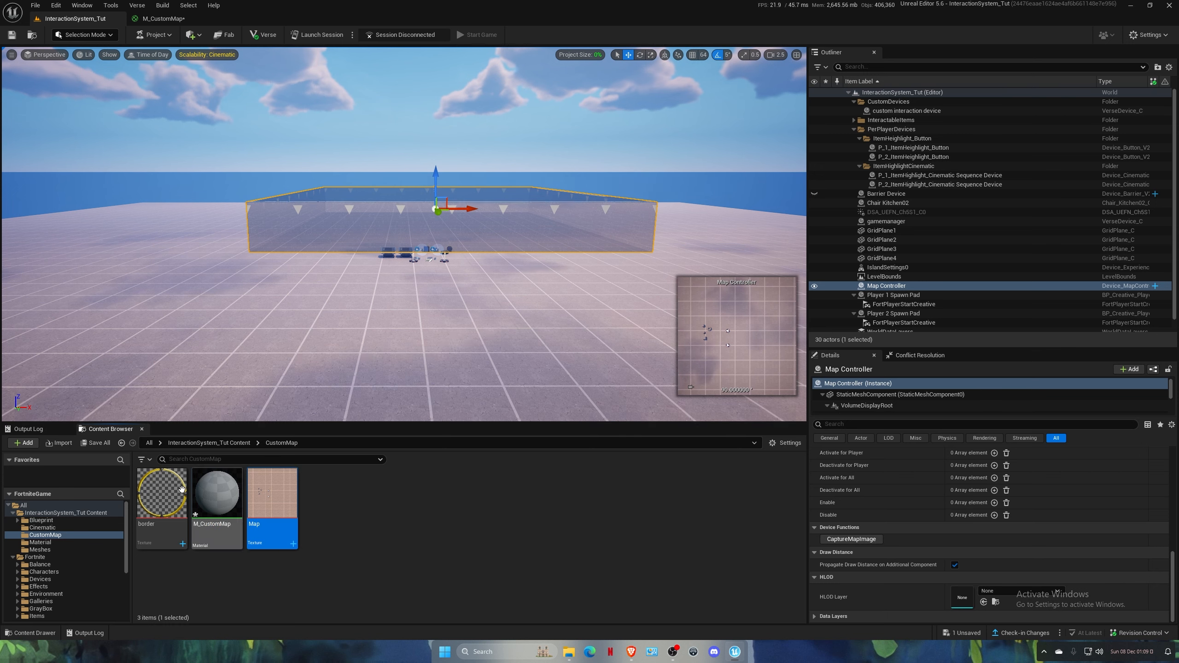
pyautogui.keyDown('ctrl'); pyautogui.moveTo(168, 497); pyautogui.dragTo(403, 182); pyautogui.keyUp('ctrl')
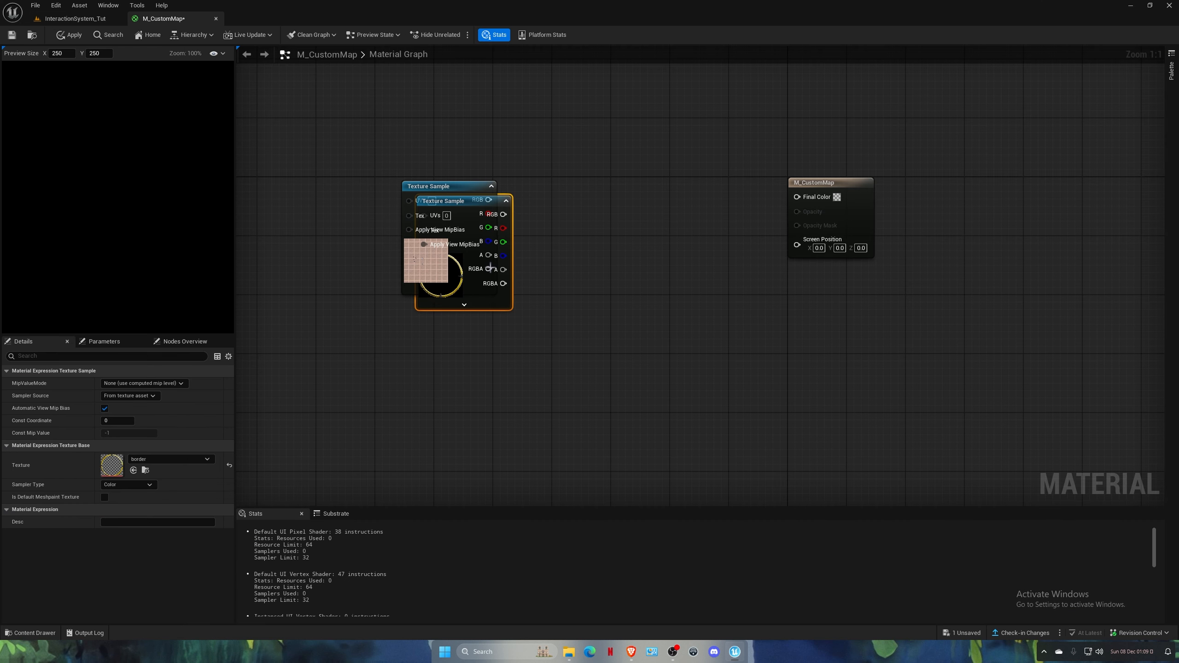
pyautogui.moveTo(442, 281); pyautogui.dragTo(445, 167)
pyautogui.moveTo(455, 280); pyautogui.dragTo(415, 420)
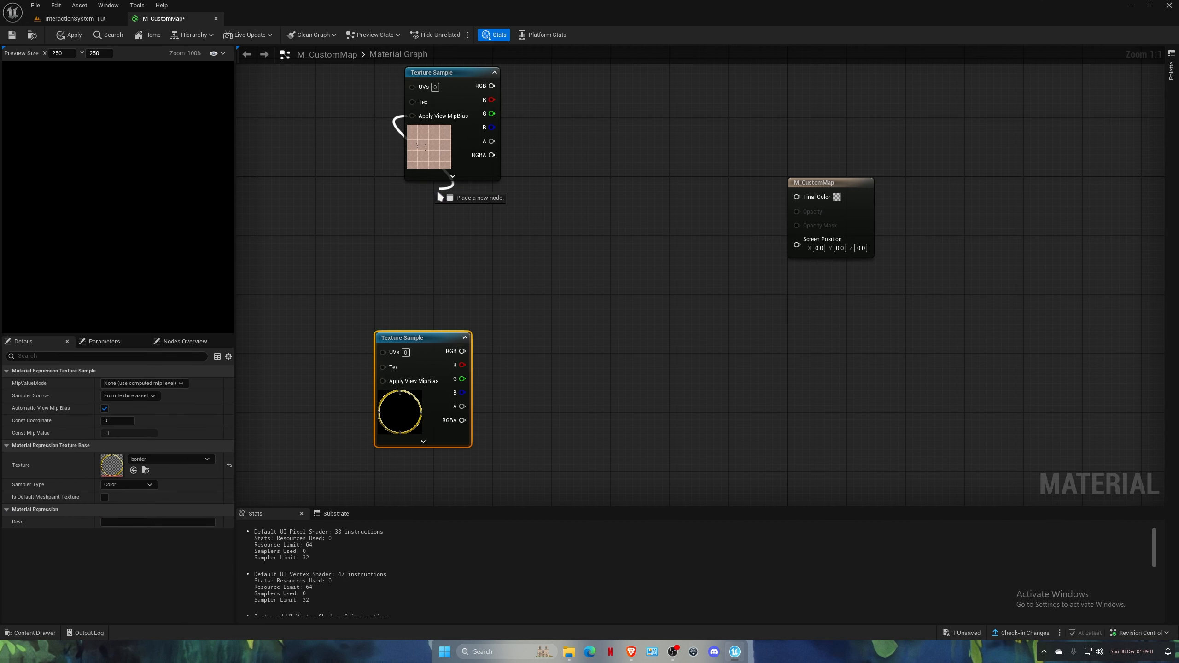
pyautogui.moveTo(438, 141); pyautogui.dragTo(408, 208)
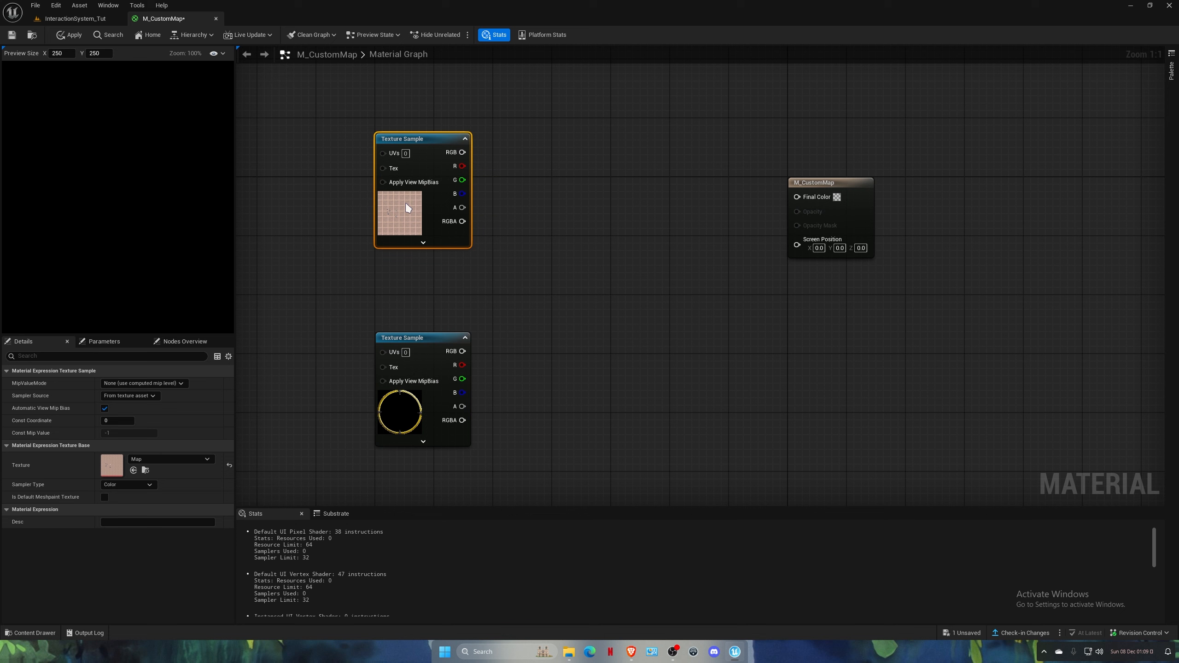
# Connect the Map texture sample's RGB output to Final Color and place the material output node farther from the samples.
pyautogui.click(512, 203)
pyautogui.moveTo(462, 152); pyautogui.dragTo(921, 178)
pyautogui.click(670, 225)
pyautogui.moveTo(594, 242); pyautogui.dragTo(678, 244, button='right')
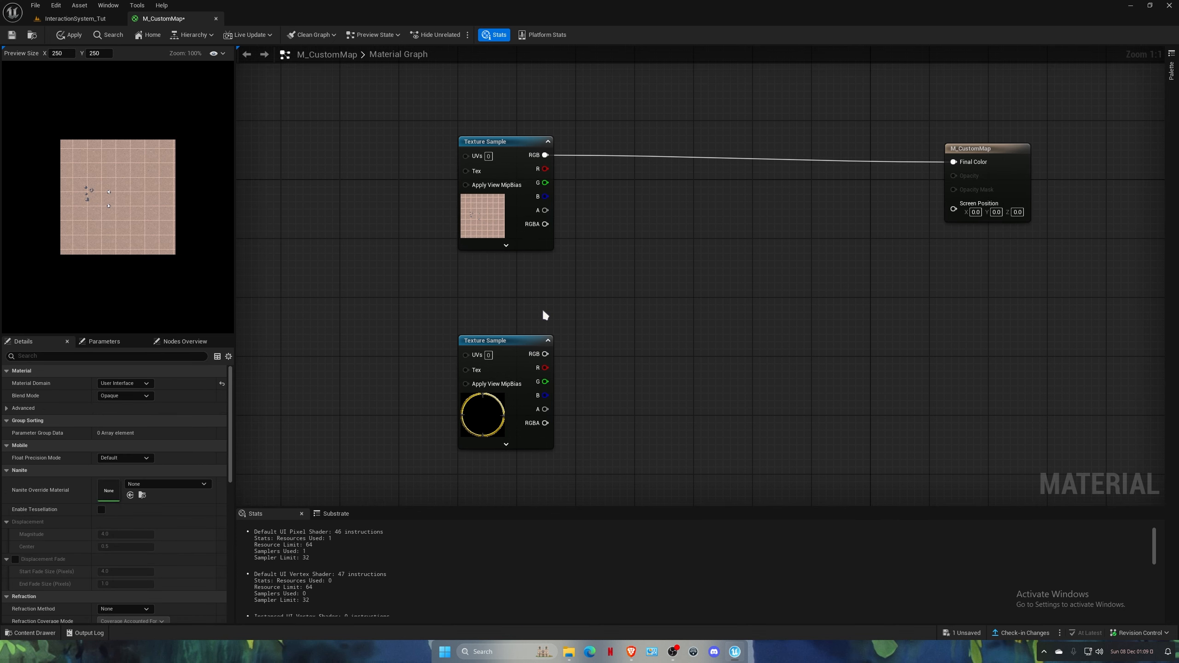
# Move the border sample lower, add a SphereMask node between the two samples and connect it to the material's Opacity.
pyautogui.moveTo(497, 341); pyautogui.dragTo(543, 420)
pyautogui.click(457, 318)
pyautogui.rightClick(458, 320)
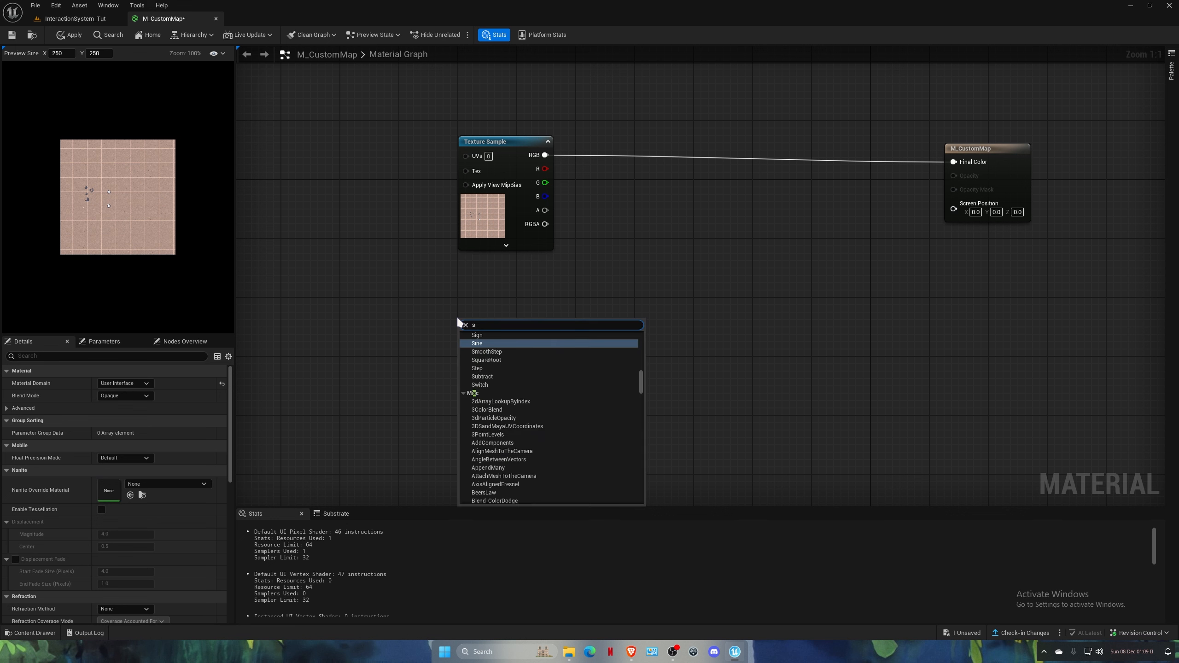
pyautogui.write('sphere')
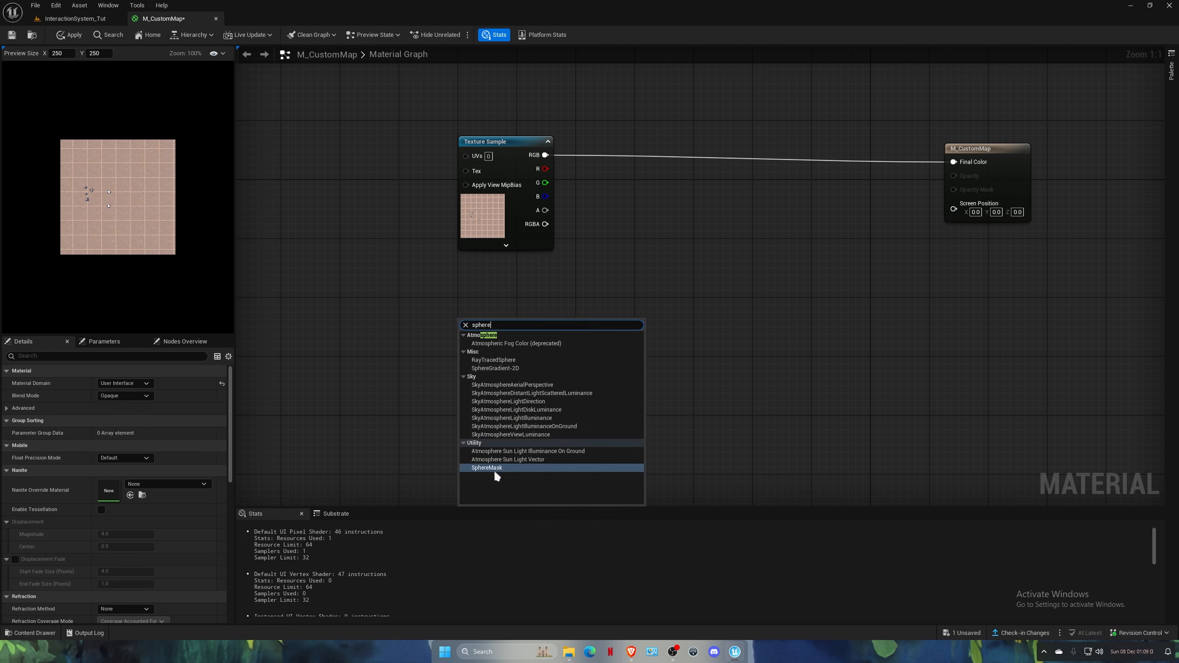
pyautogui.click(503, 468)
pyautogui.moveTo(502, 328); pyautogui.dragTo(959, 176)
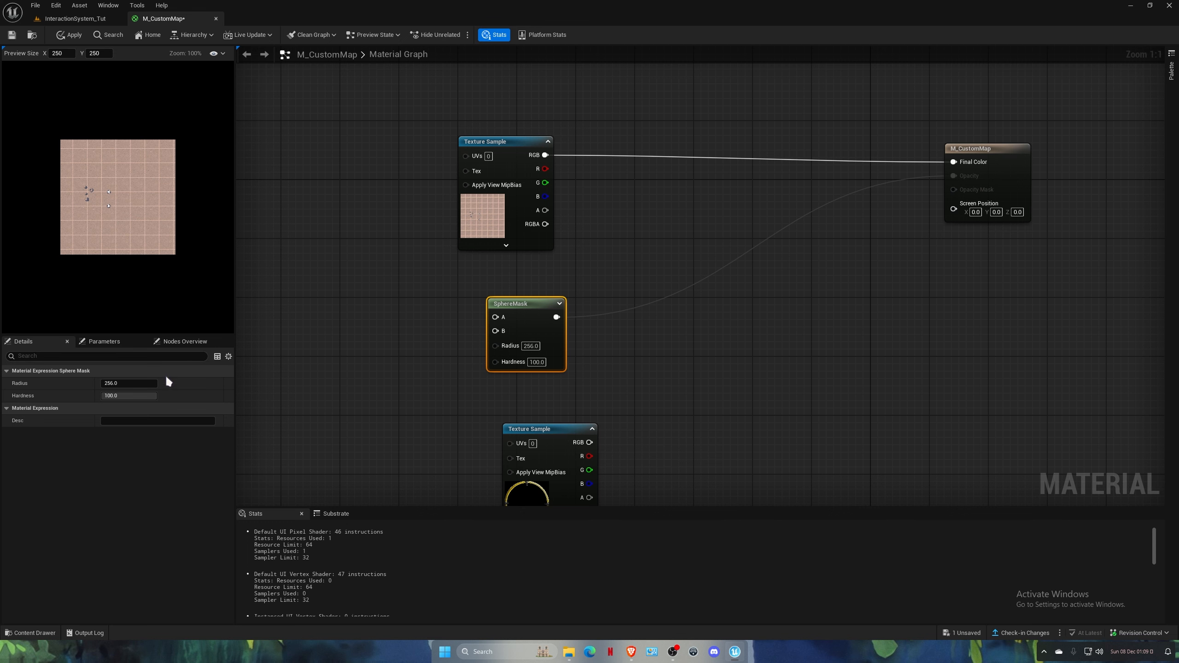
# Set the material's Blend Mode to Translucent.
pyautogui.click(446, 326)
pyautogui.click(112, 396)
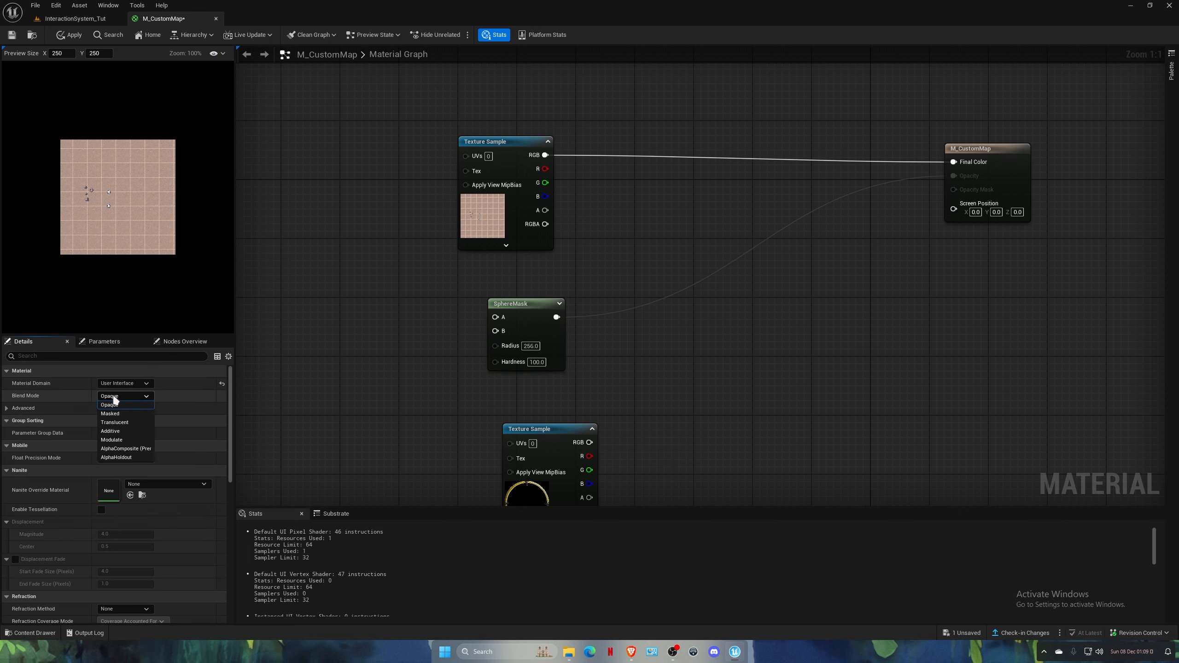
pyautogui.click(121, 424)
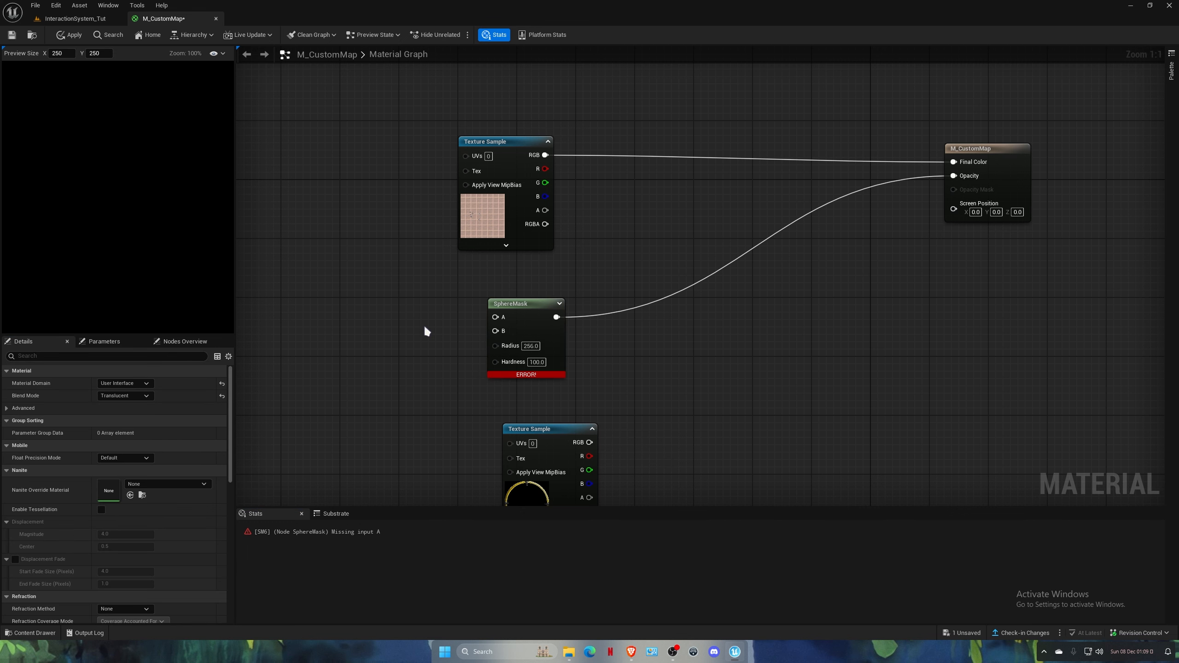
# Add a TextureCoordinate node beside the SphereMask and connect its output to the SphereMask's A input.
pyautogui.moveTo(423, 324); pyautogui.dragTo(490, 334, button='right')
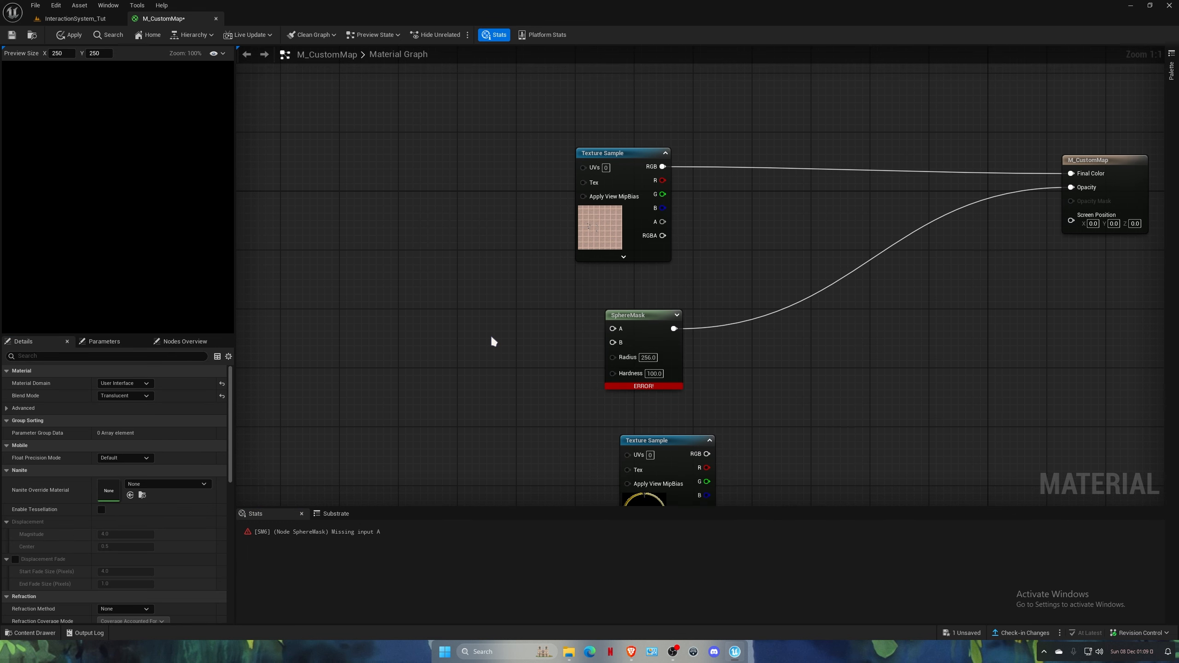
pyautogui.rightClick(376, 316)
pyautogui.write('text')
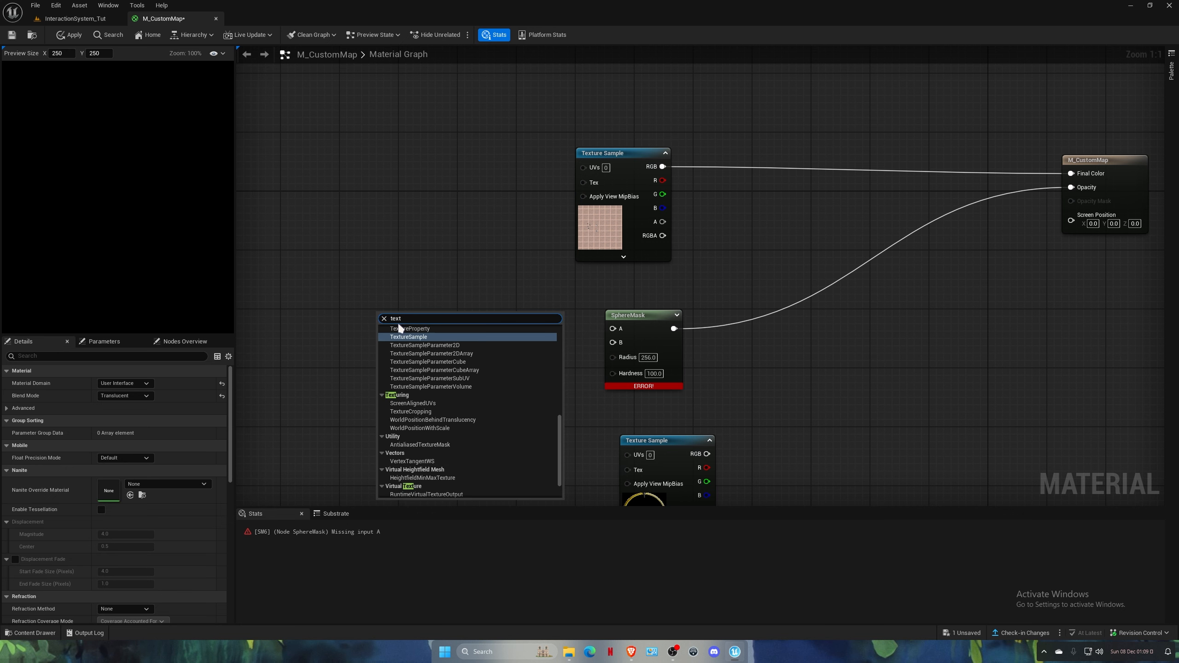
pyautogui.scroll(3, 398, 328)
pyautogui.click(408, 337)
pyautogui.moveTo(454, 331); pyautogui.dragTo(613, 328)
pyautogui.moveTo(413, 321); pyautogui.dragTo(406, 281)
pyautogui.click(451, 372)
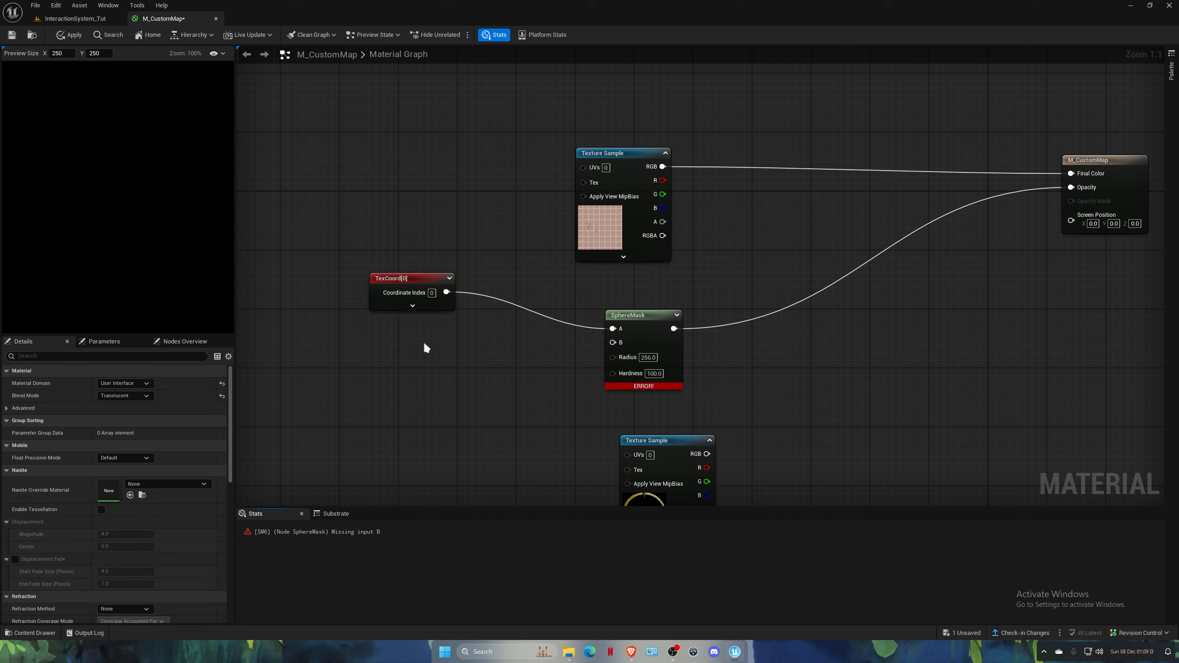
pyautogui.moveTo(612, 343); pyautogui.dragTo(483, 374)
pyautogui.write('make')
pyautogui.click(518, 396)
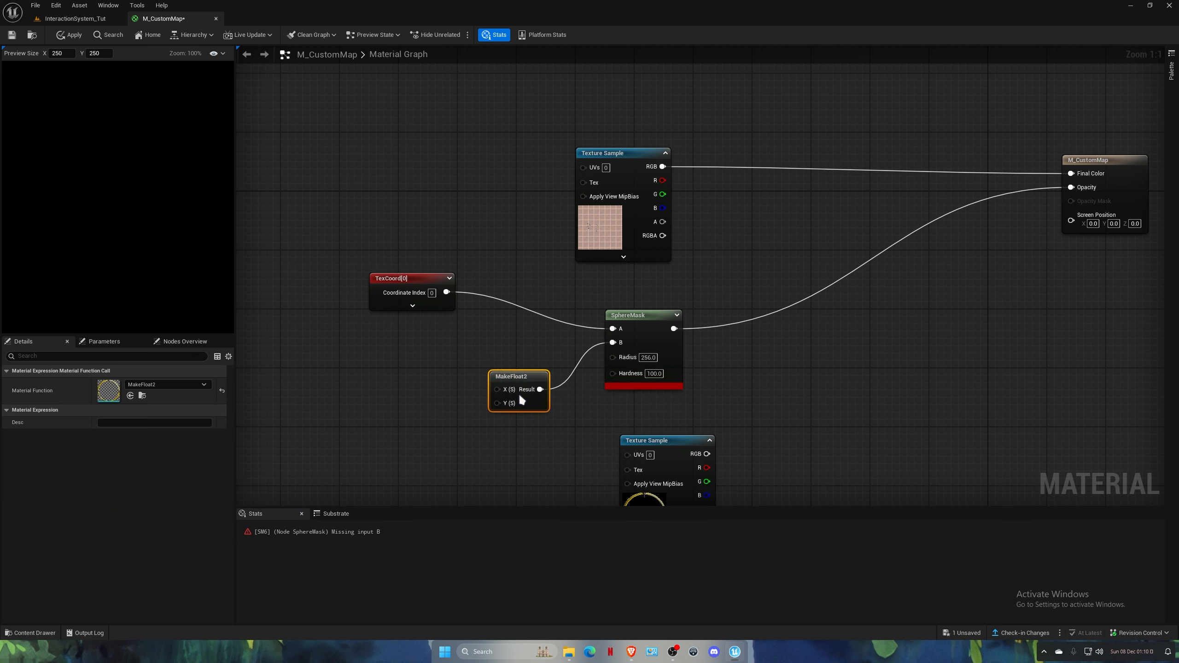
pyautogui.hotkey('ctrl', 'z')
pyautogui.click(618, 353)
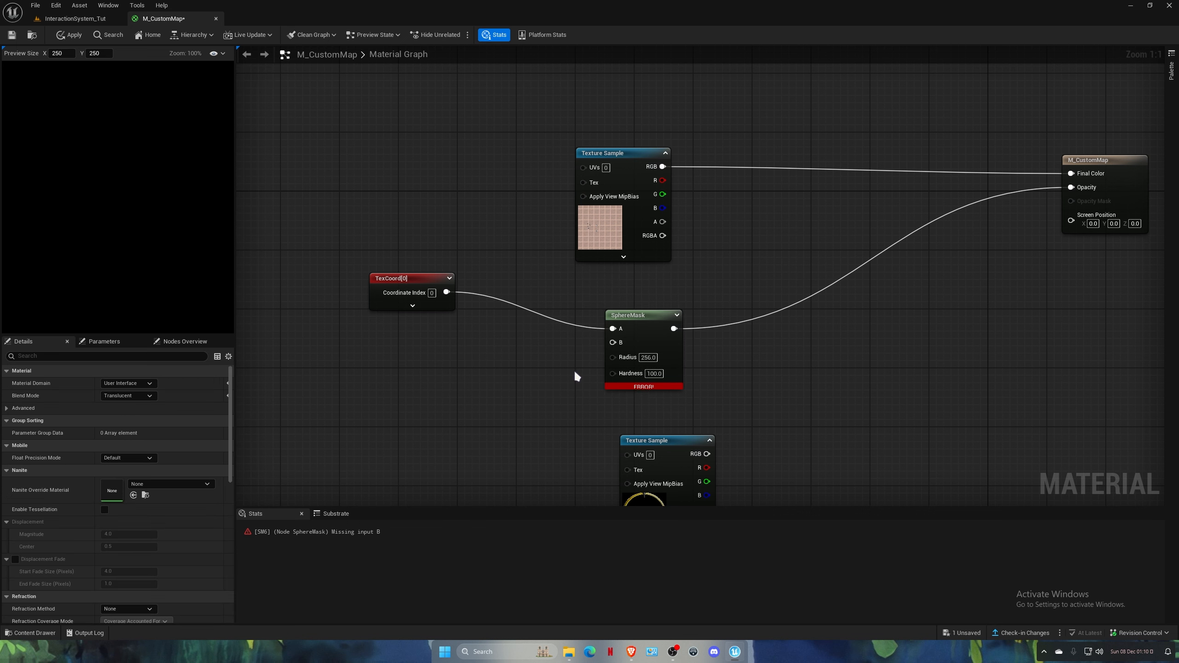
# Add a Constant2Vector below the TexCoord node, set X and Y to 0.5 and connect it to the SphereMask's B input.
pyautogui.rightClick(403, 386)
pyautogui.write('const 2')
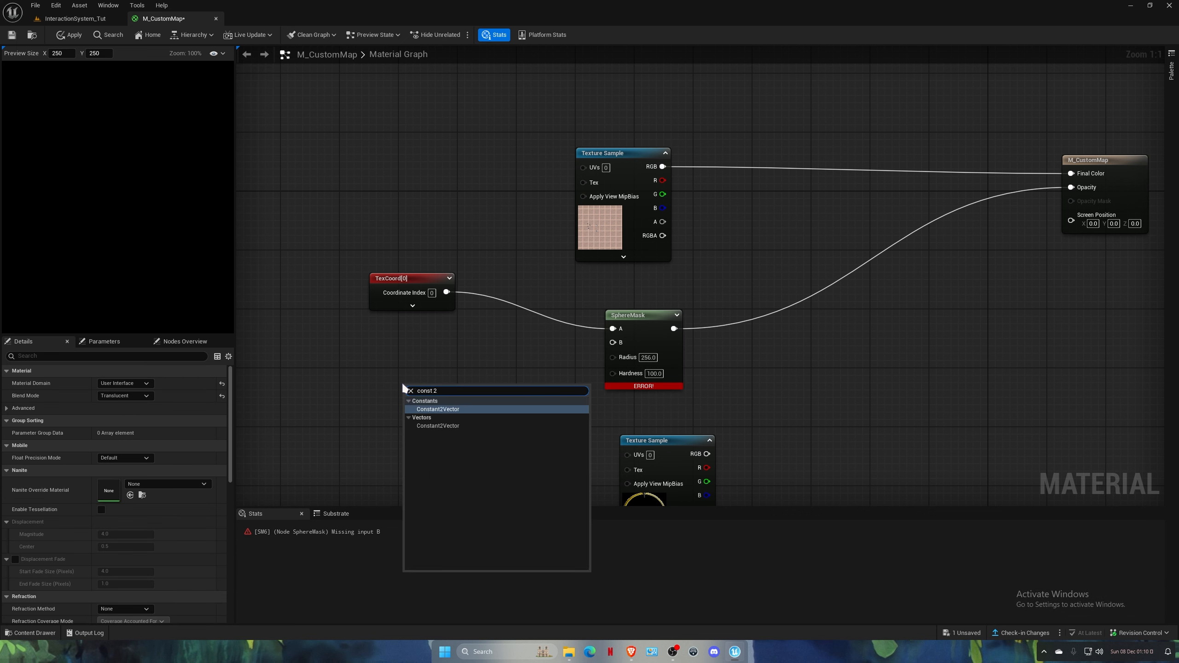
pyautogui.press('Return')
pyautogui.moveTo(446, 403); pyautogui.dragTo(398, 335)
pyautogui.click(395, 367)
pyautogui.write('.5')
pyautogui.press('Tab')
pyautogui.write('.5')
pyautogui.press('Return')
pyautogui.click(511, 381)
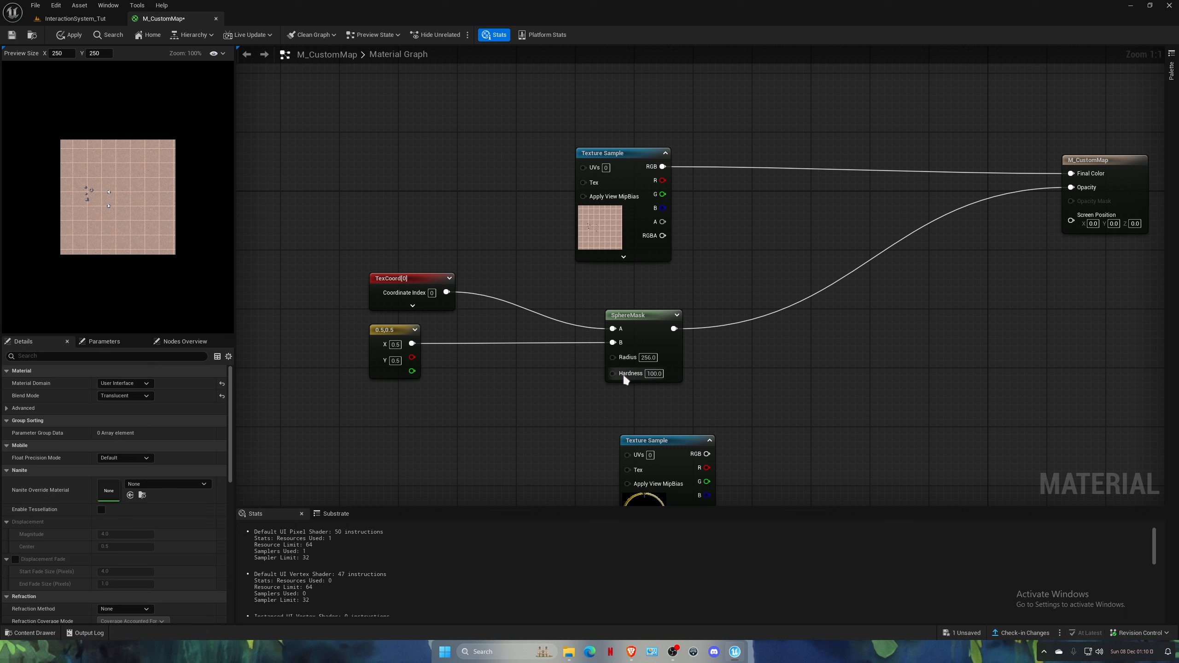
# Set the SphereMask's Radius to 0.5 and save the material.
pyautogui.click(647, 356)
pyautogui.write('.5')
pyautogui.click(655, 373)
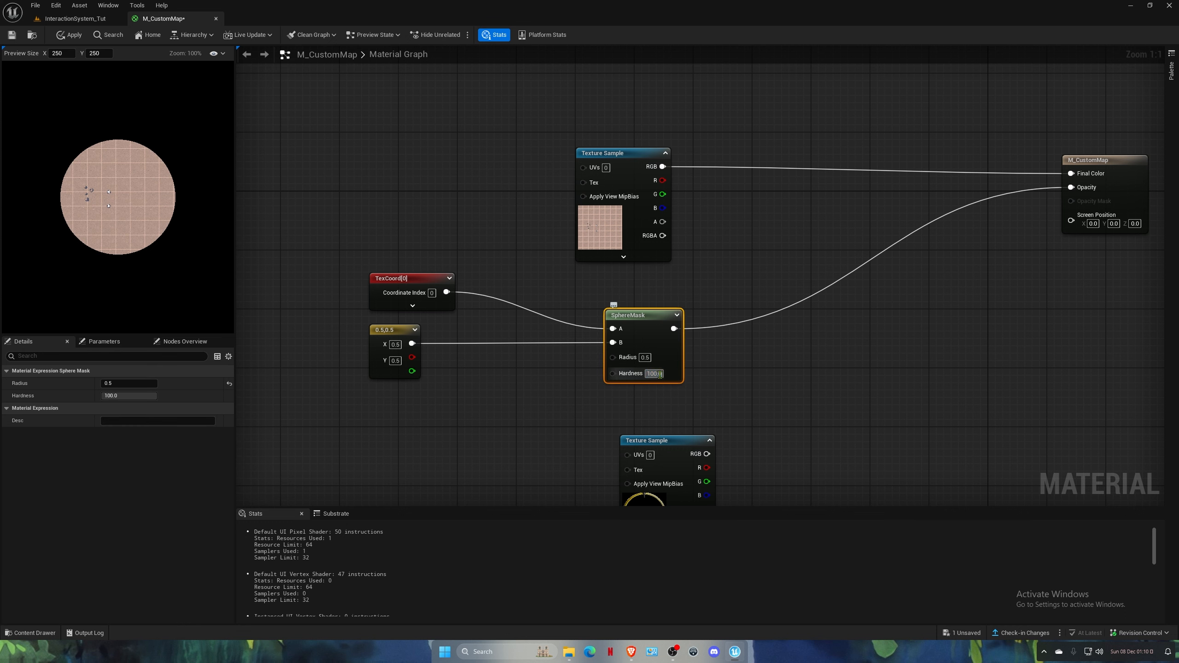
pyautogui.click(568, 367)
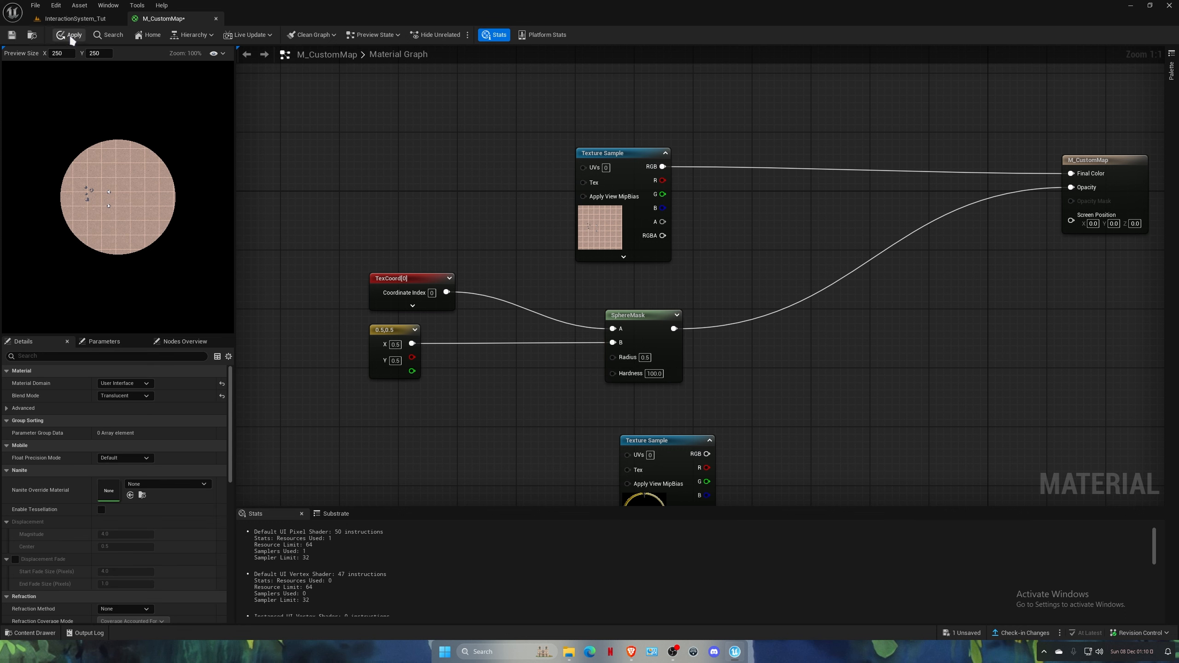
pyautogui.click(10, 38)
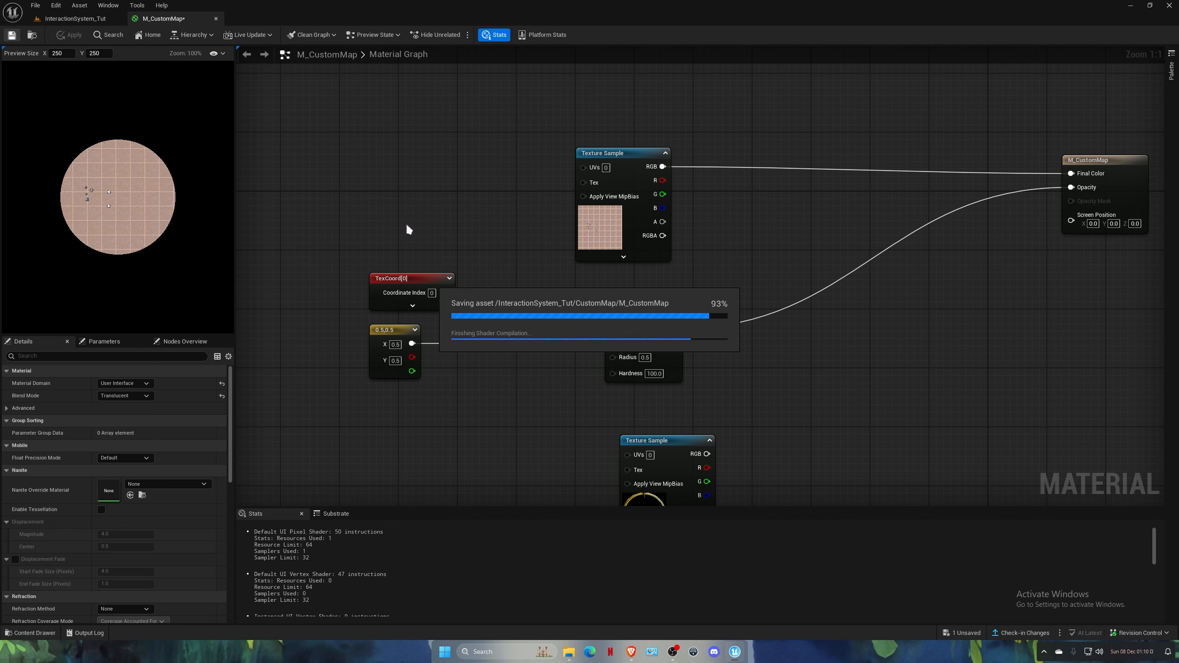
# Move the border texture sample directly below the SphereMask, aligned with the Map sample.
pyautogui.moveTo(452, 192); pyautogui.dragTo(454, 237, button='right')
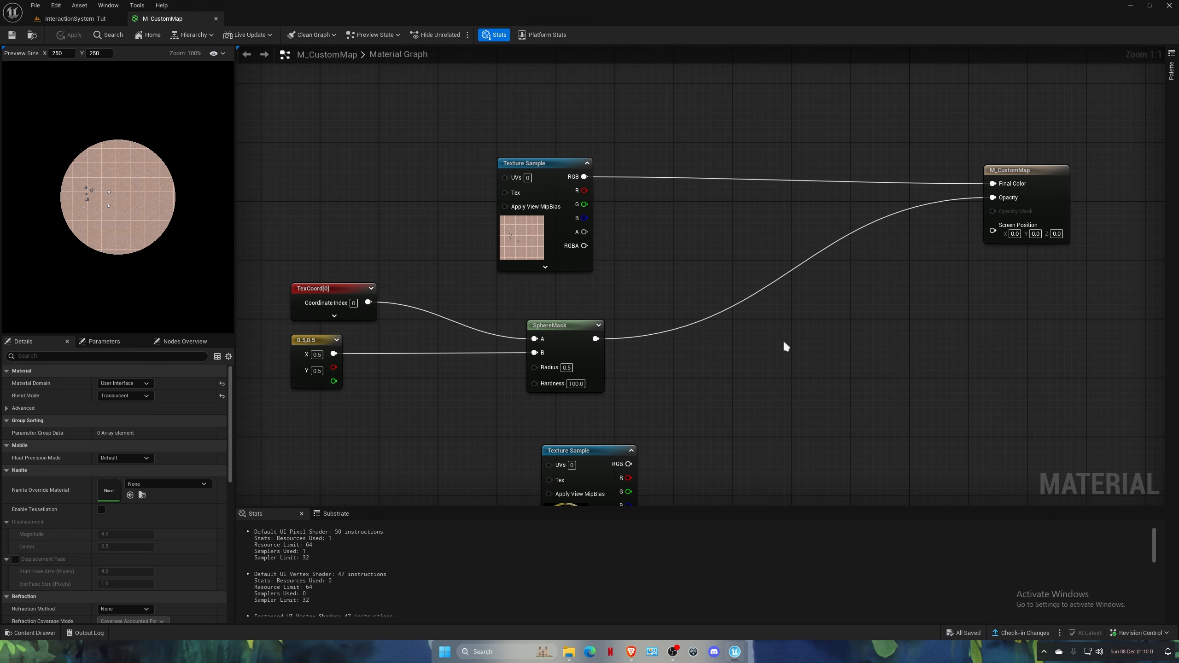
pyautogui.moveTo(674, 421); pyautogui.dragTo(667, 356, button='right')
pyautogui.moveTo(608, 387); pyautogui.dragTo(564, 358)
pyautogui.click(704, 333)
pyautogui.moveTo(662, 299); pyautogui.dragTo(660, 353, button='right')
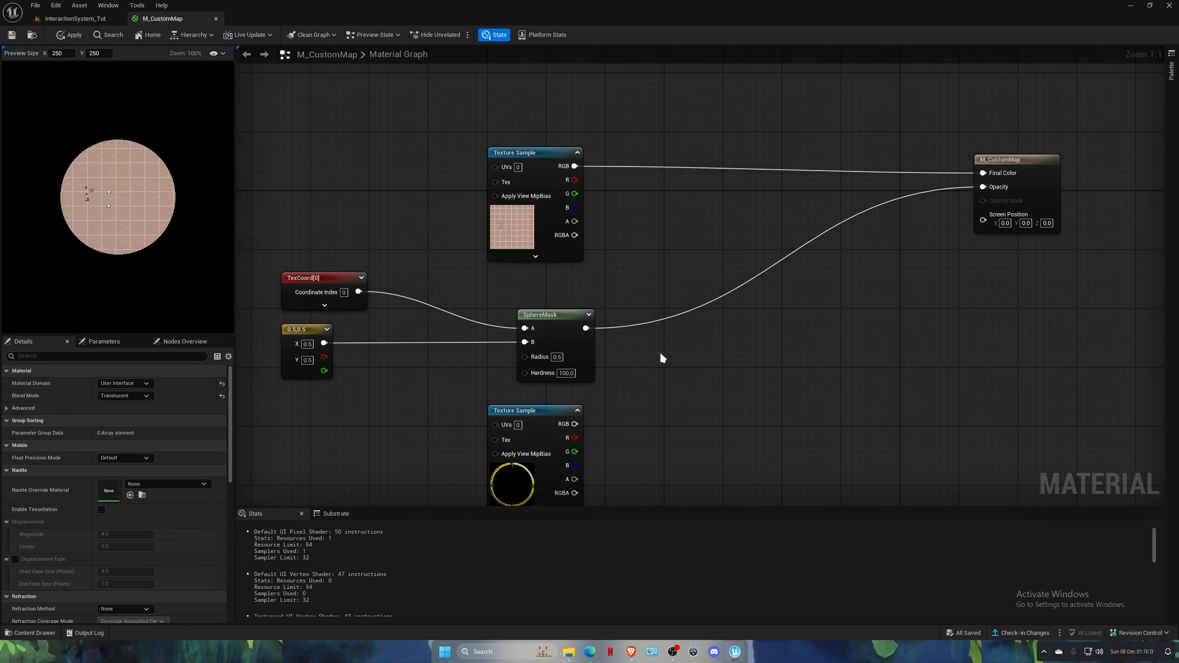
# Add a LinearInterpolate node with the Map sample's RGB into B, the SphereMask into Alpha and its output into Final Color.
pyautogui.rightClick(618, 192)
pyautogui.write('lerp')
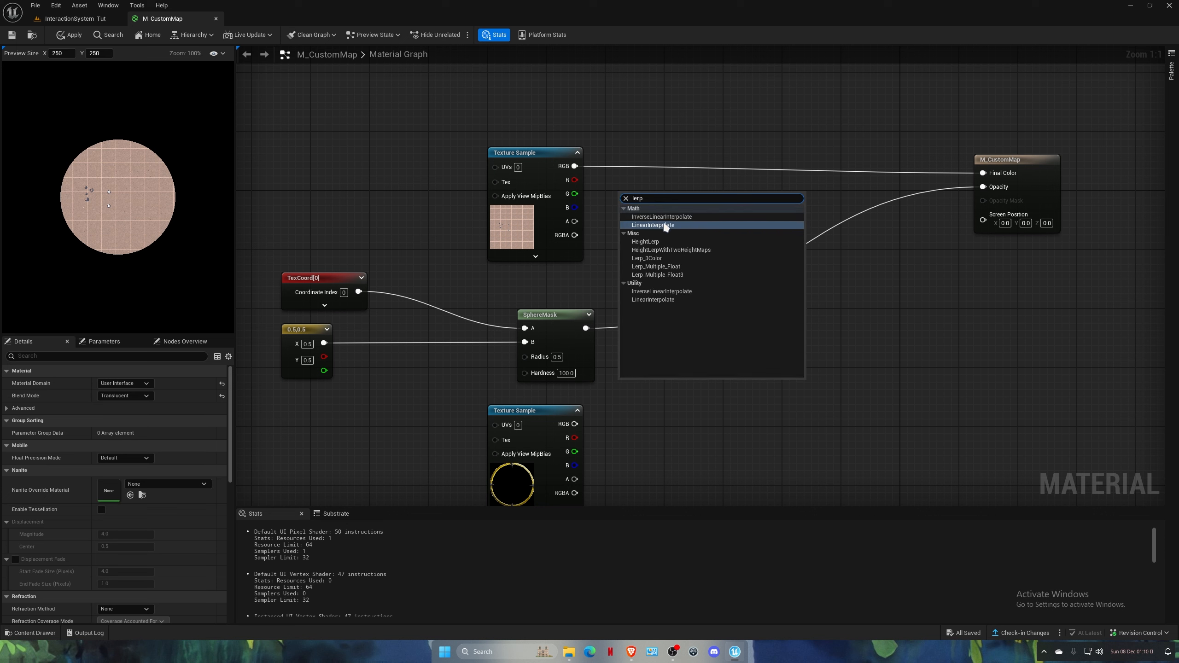
pyautogui.click(665, 227)
pyautogui.moveTo(659, 199); pyautogui.dragTo(681, 160)
pyautogui.moveTo(574, 169); pyautogui.dragTo(650, 197)
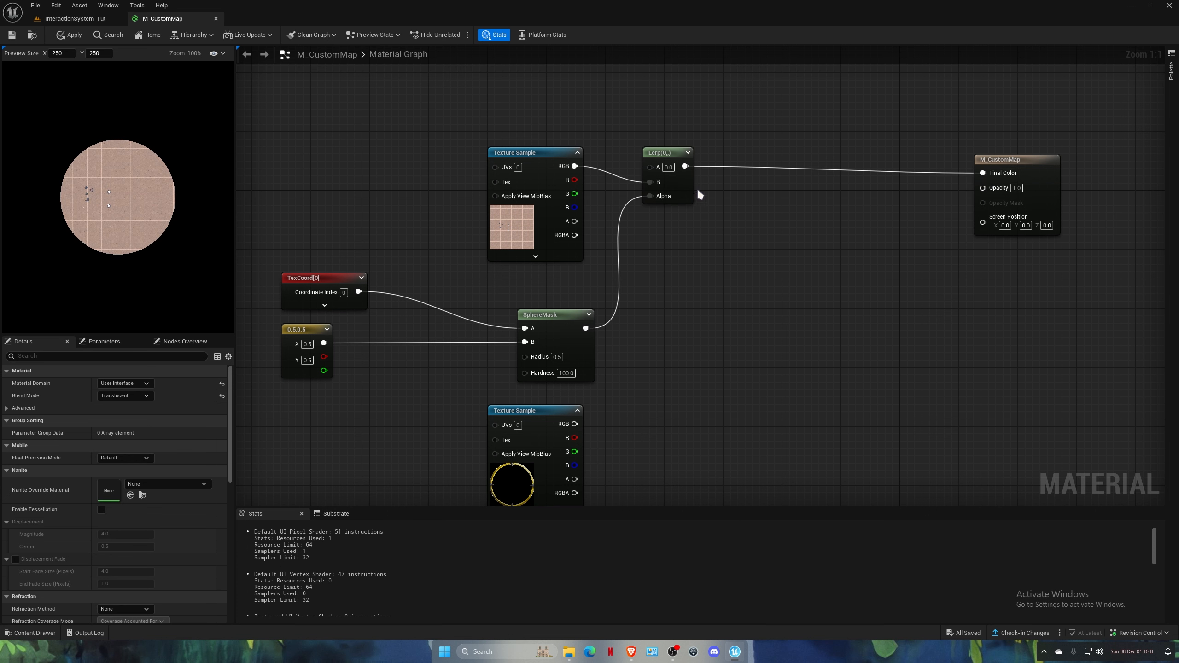
# Raise the Lerp node beside the Map sample and move the border texture sample beneath the Lerp, to the right of the SphereMask.
pyautogui.moveTo(683, 174); pyautogui.dragTo(296, 372)
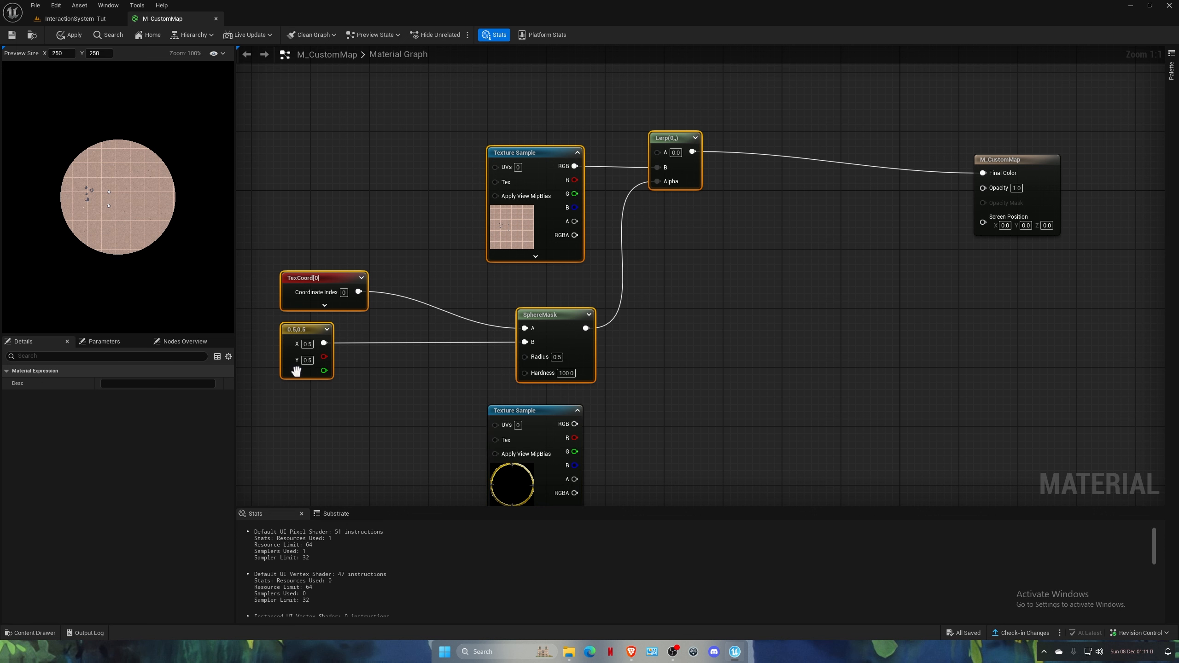
pyautogui.moveTo(580, 341); pyautogui.dragTo(528, 362)
pyautogui.click(605, 369)
pyautogui.moveTo(605, 368); pyautogui.dragTo(751, 332, button='right')
pyautogui.moveTo(697, 382); pyautogui.dragTo(831, 285)
pyautogui.moveTo(831, 285); pyautogui.dragTo(735, 349, button='right')
pyautogui.click(788, 285)
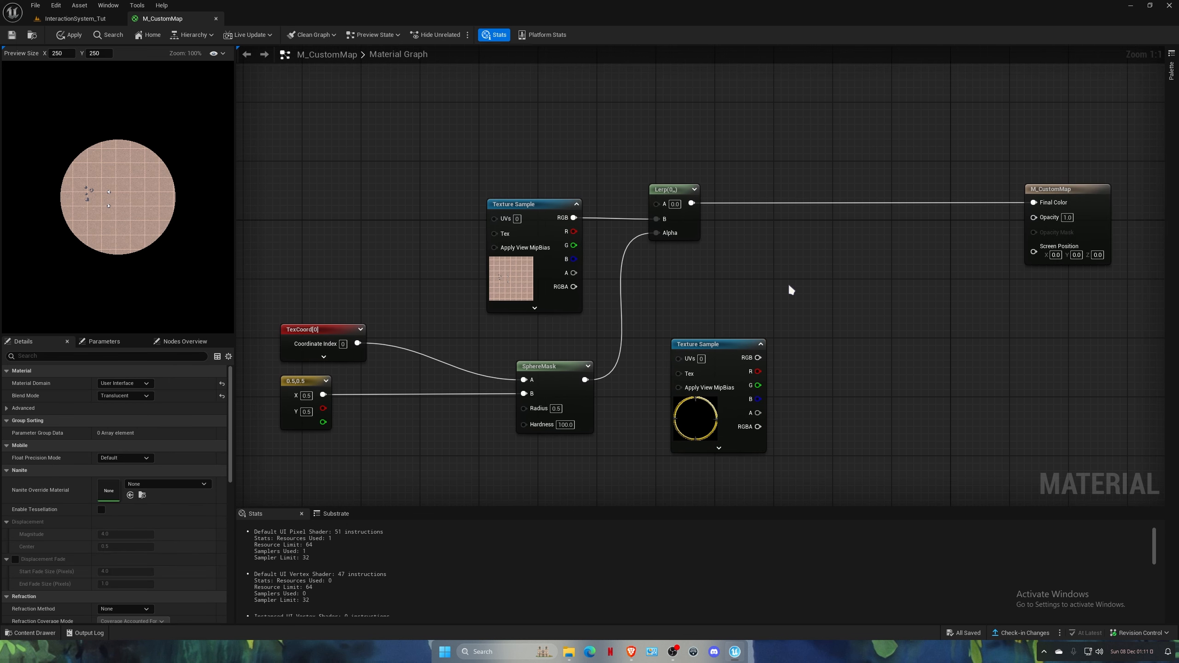
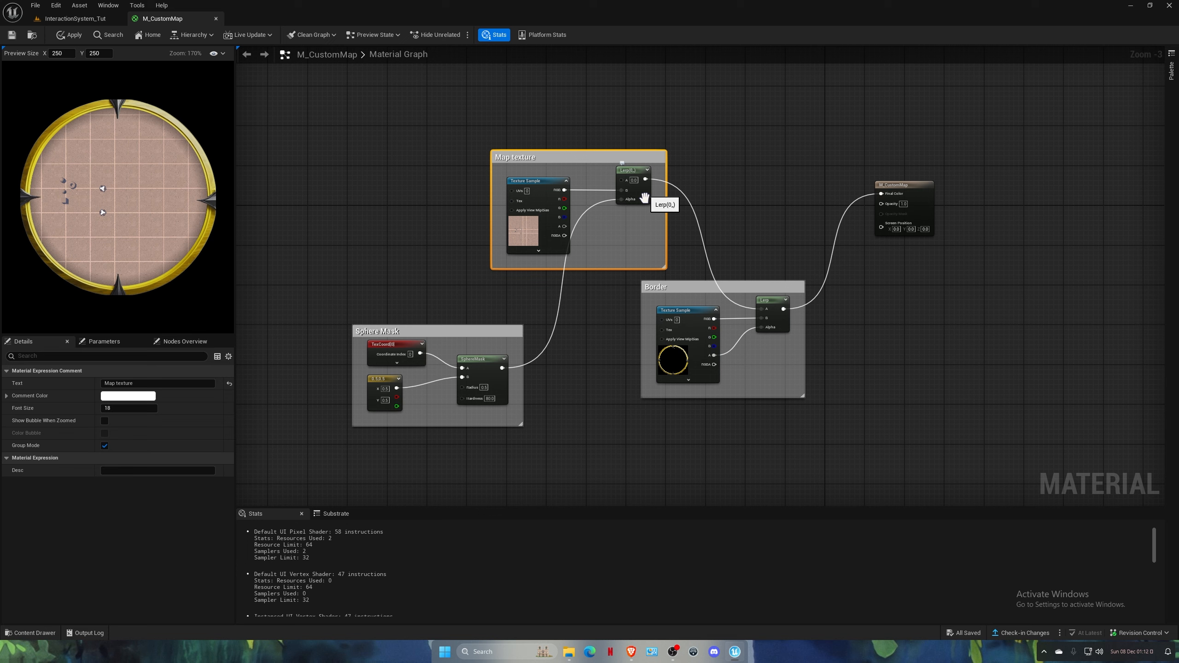
# Return to the InteractionSystem_Tut level, assign M_CustomMap as the Map Controller's Custom Map Material and save.
pyautogui.click(605, 346)
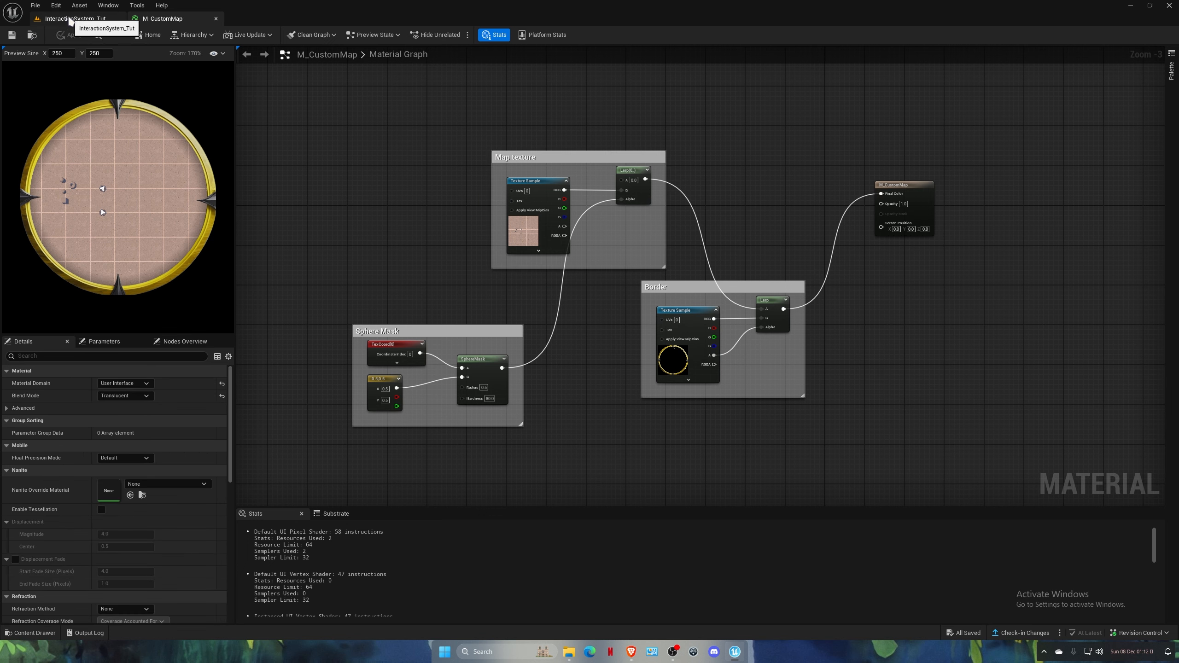
pyautogui.click(65, 17)
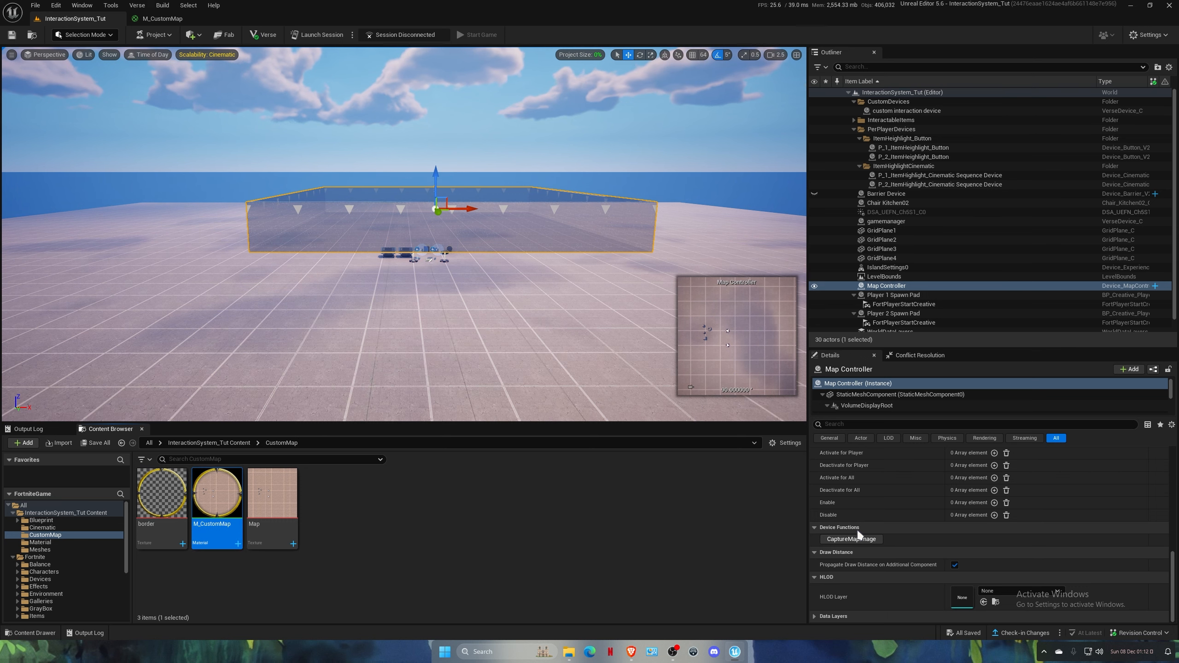
pyautogui.scroll(3, 857, 532)
pyautogui.click(984, 559)
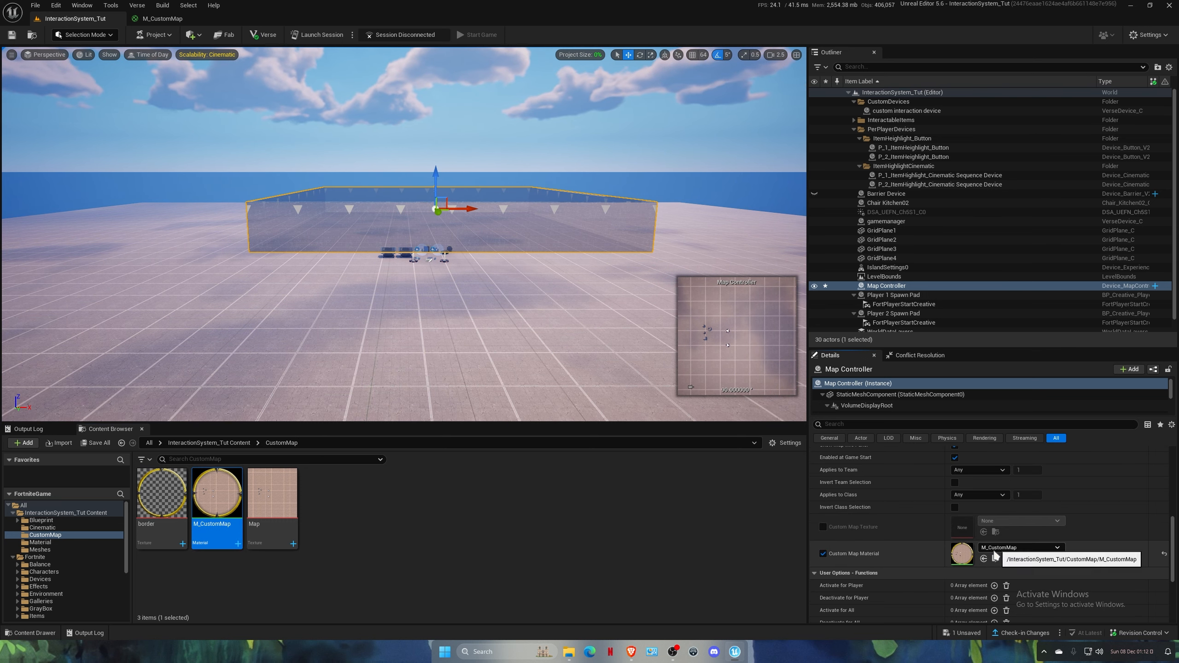
pyautogui.hotkey('ctrl', 's')
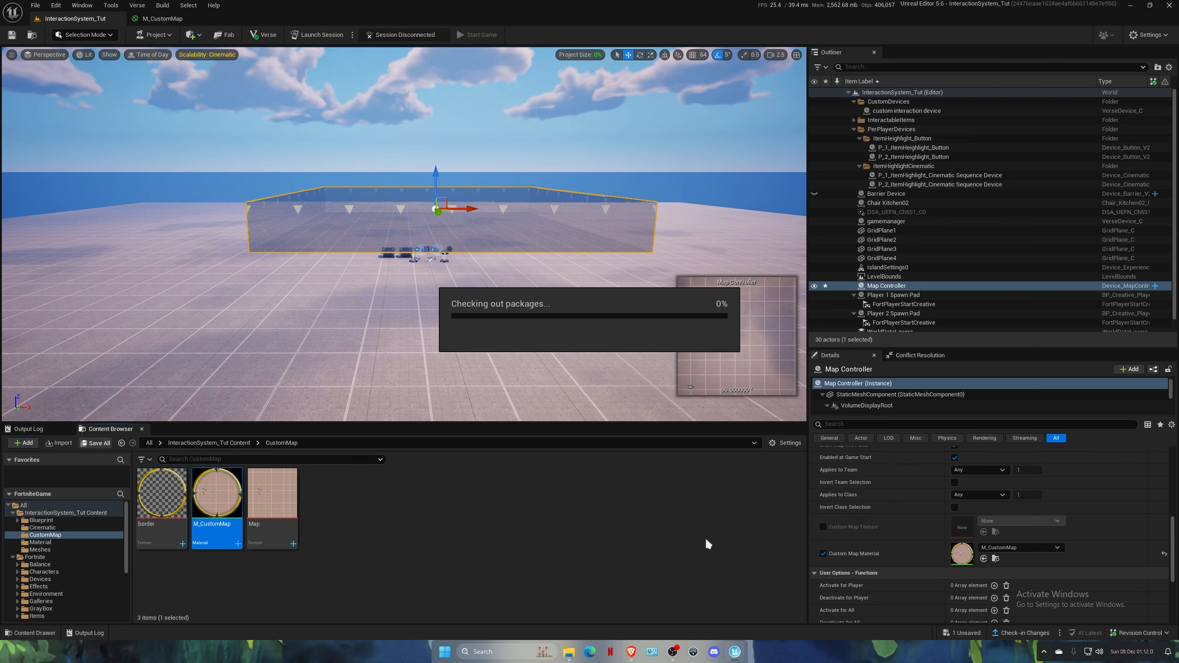
pyautogui.click(705, 537)
pyautogui.scroll(4, 866, 552)
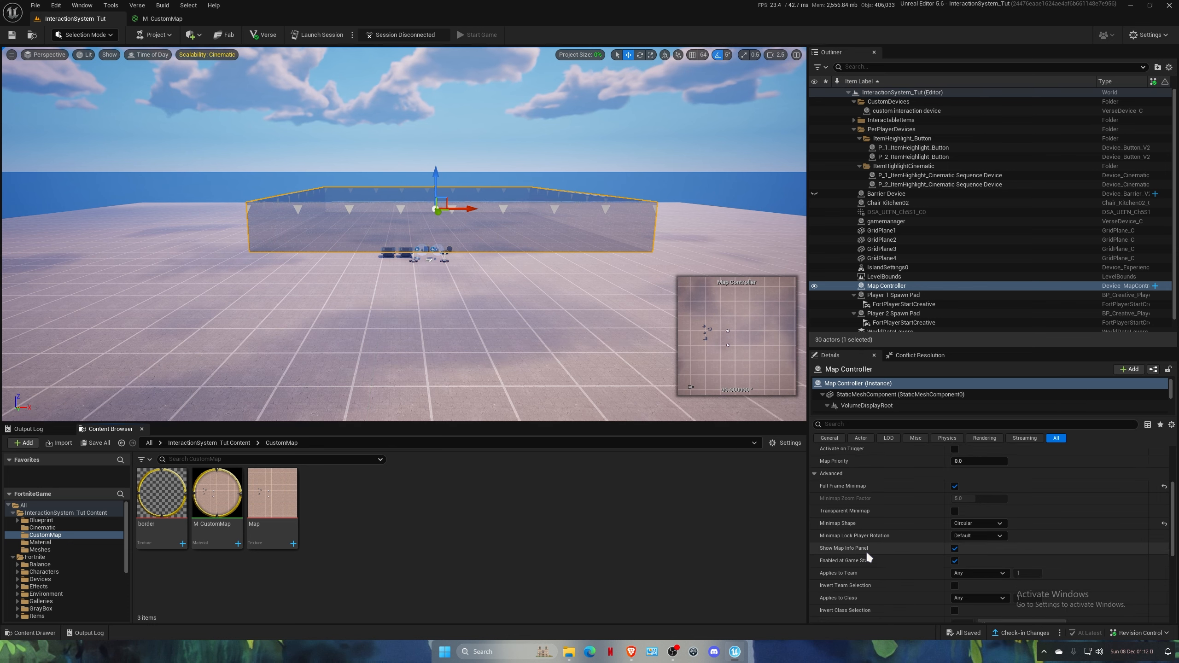
pyautogui.scroll(4, 865, 552)
pyautogui.scroll(1, 866, 551)
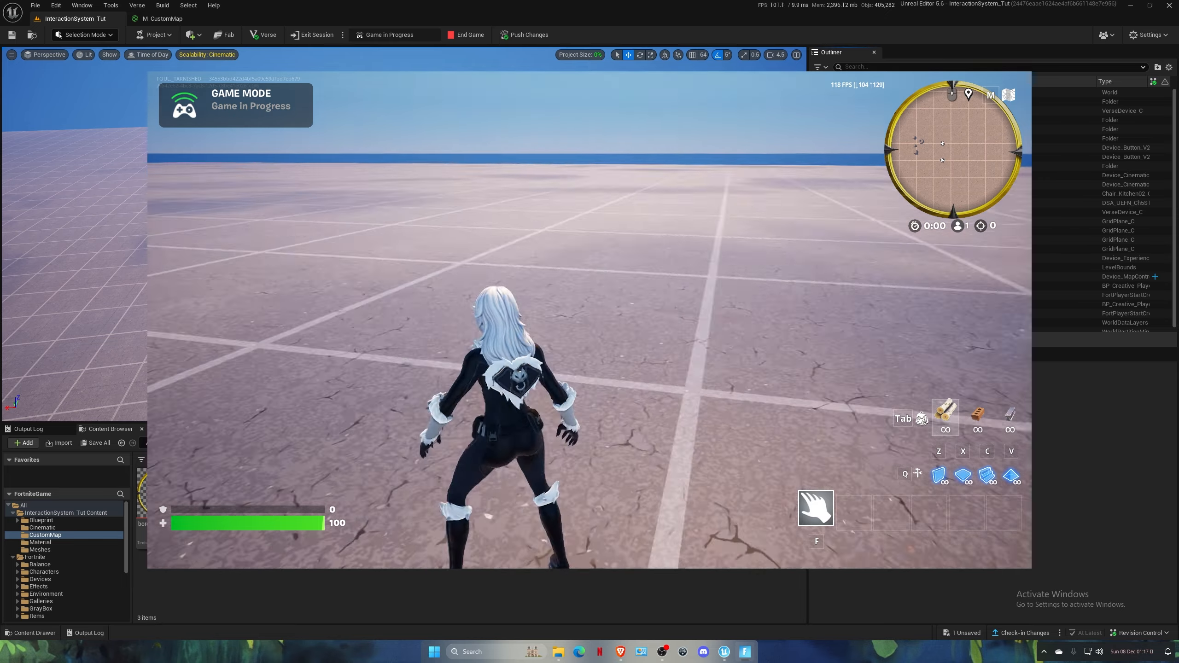
# Run the character around the level in the play session to check the circular bordered minimap and its player marker.
pyautogui.press('w')
pyautogui.press('w')
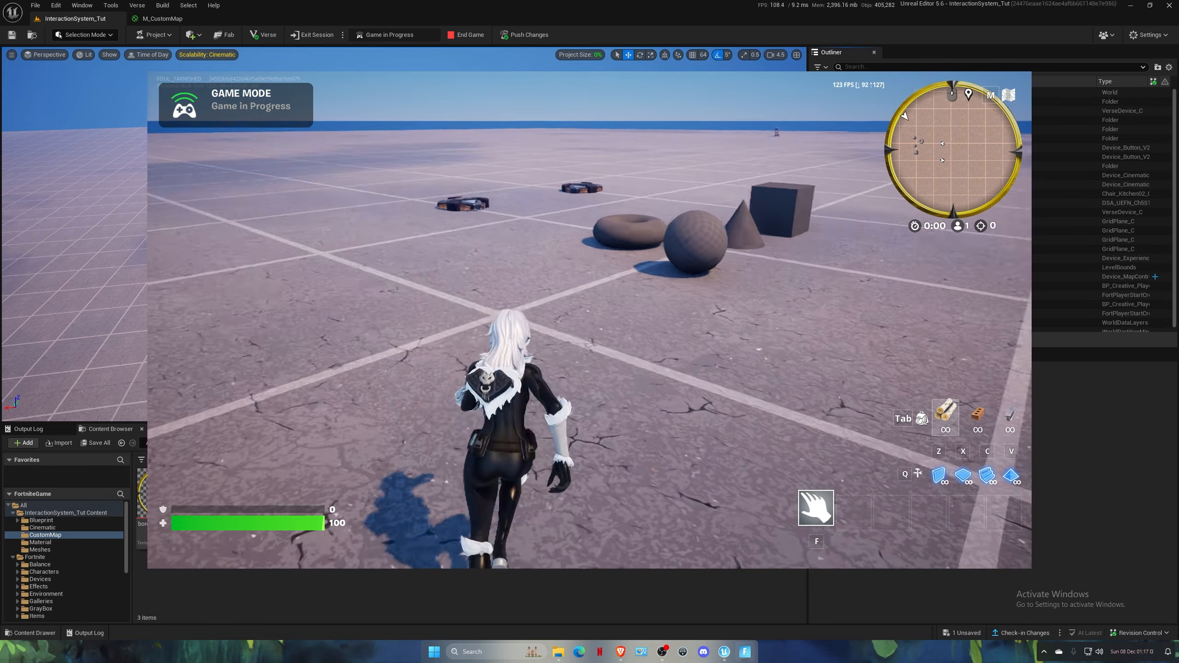
pyautogui.press('w')
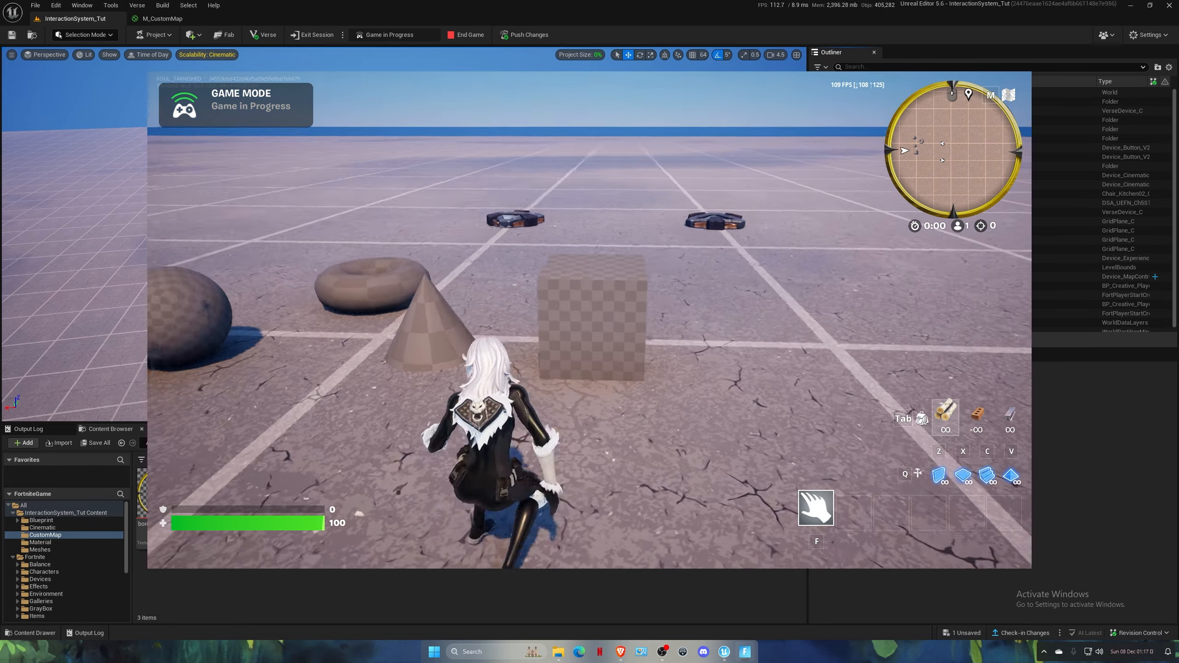
pyautogui.press('w')
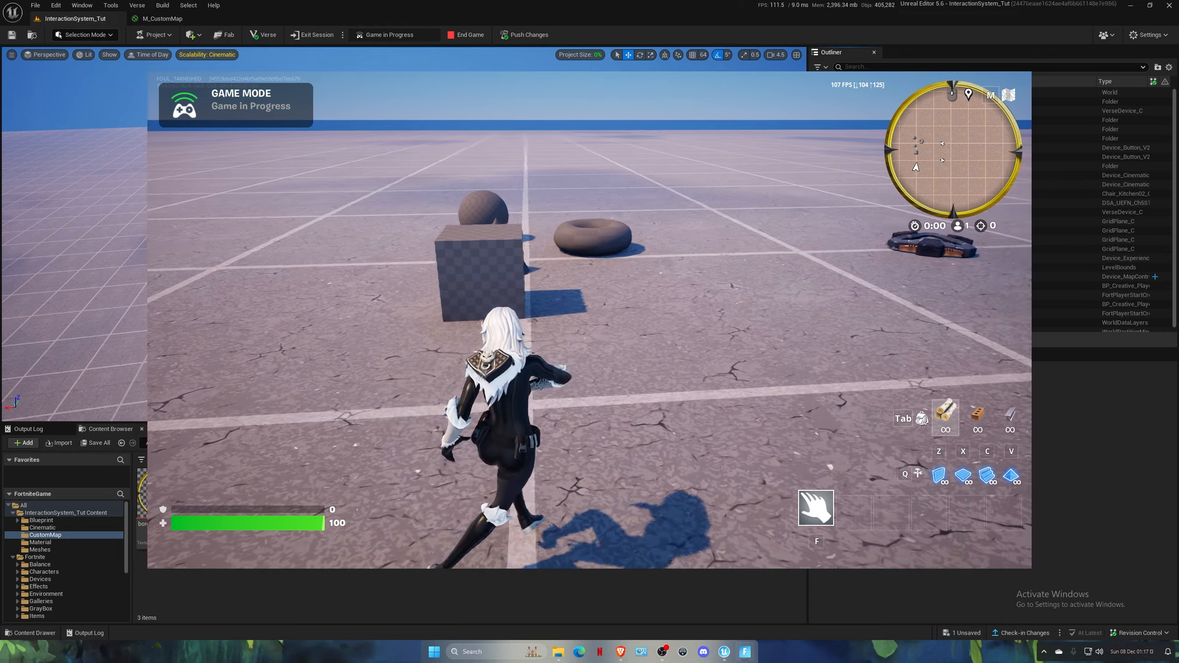
pyautogui.press('w')
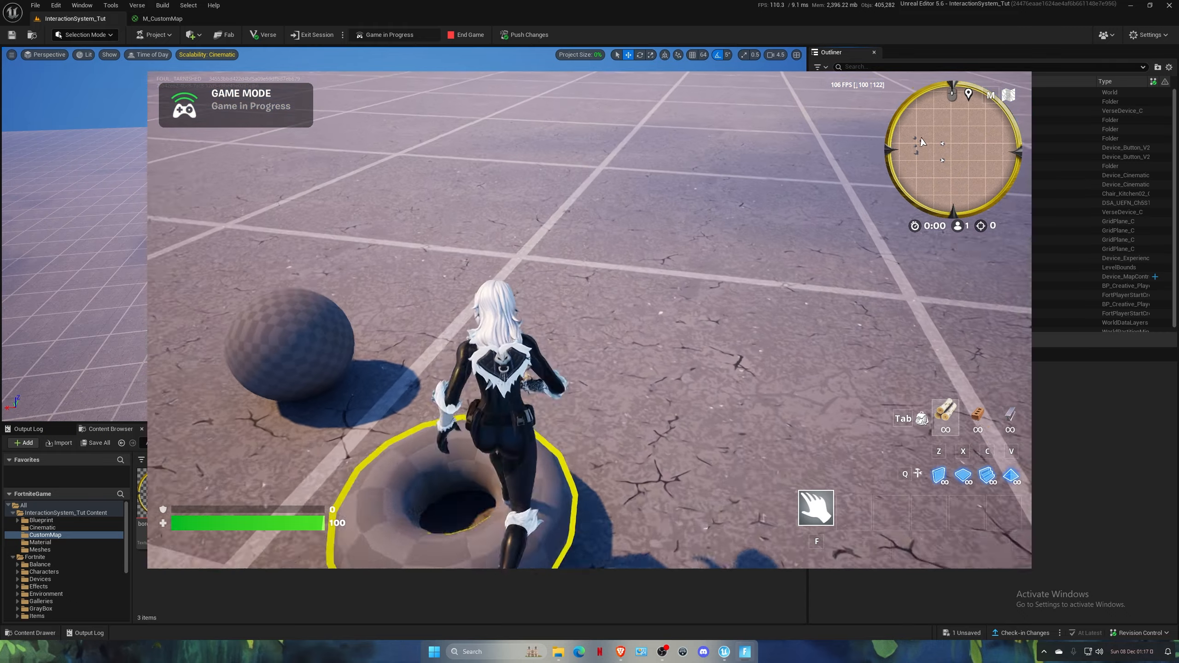
pyautogui.press('a')
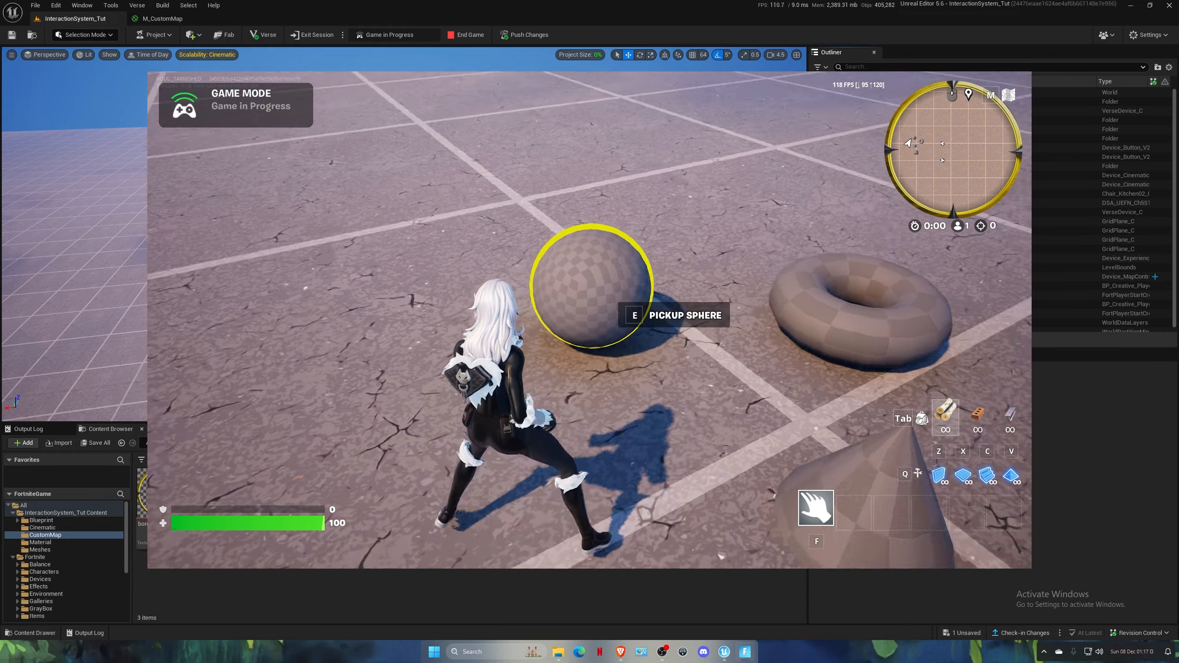
pyautogui.press('w')
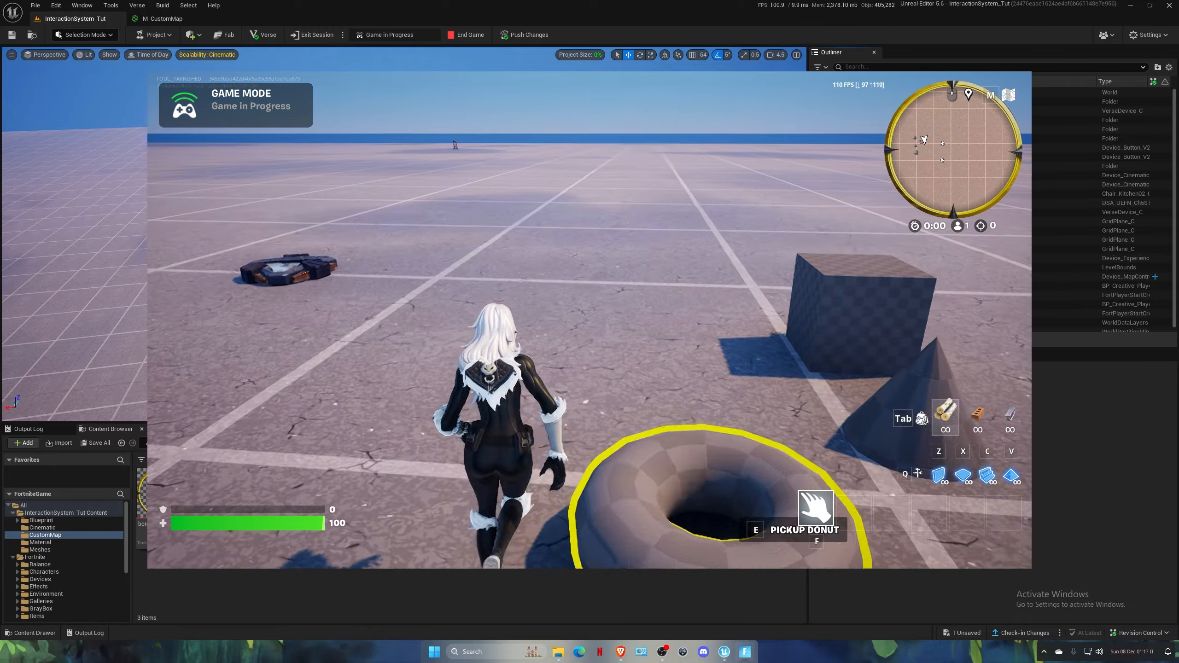
pyautogui.press('w')
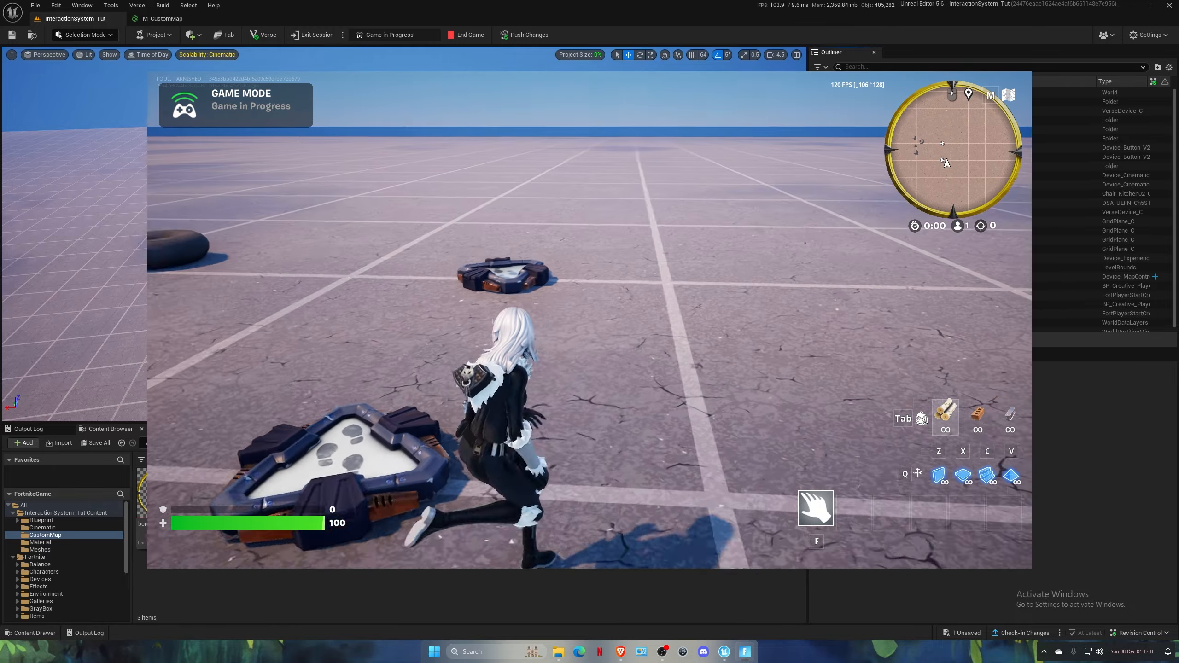
pyautogui.press('shift')
pyautogui.press('w')
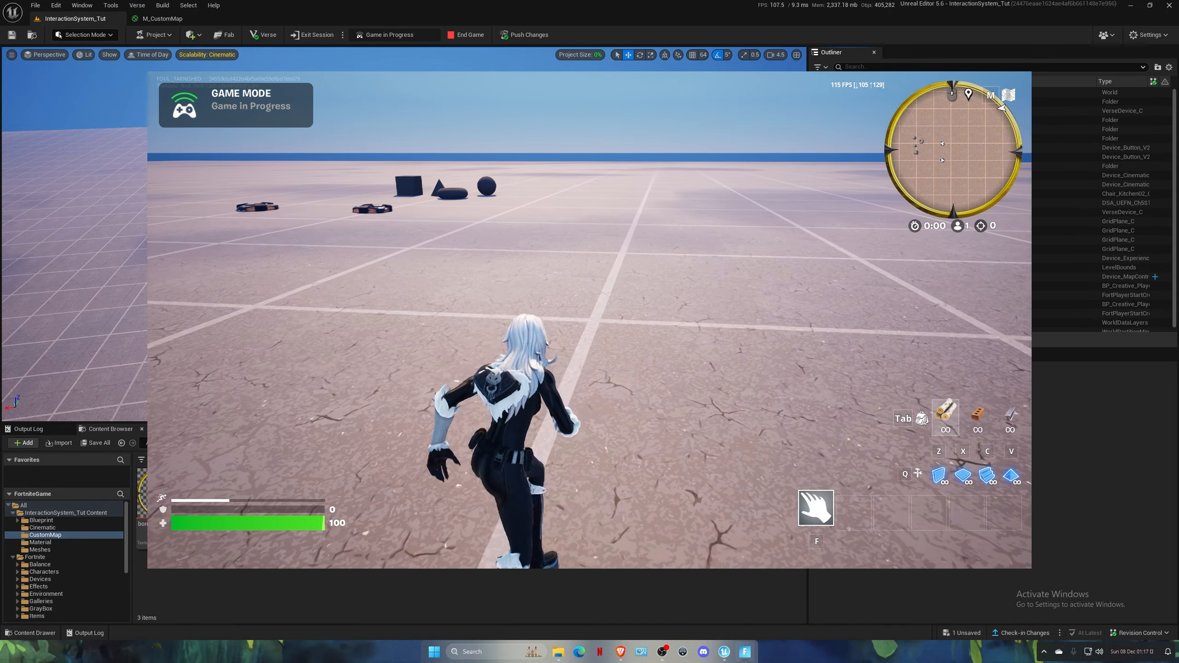
pyautogui.press('w')
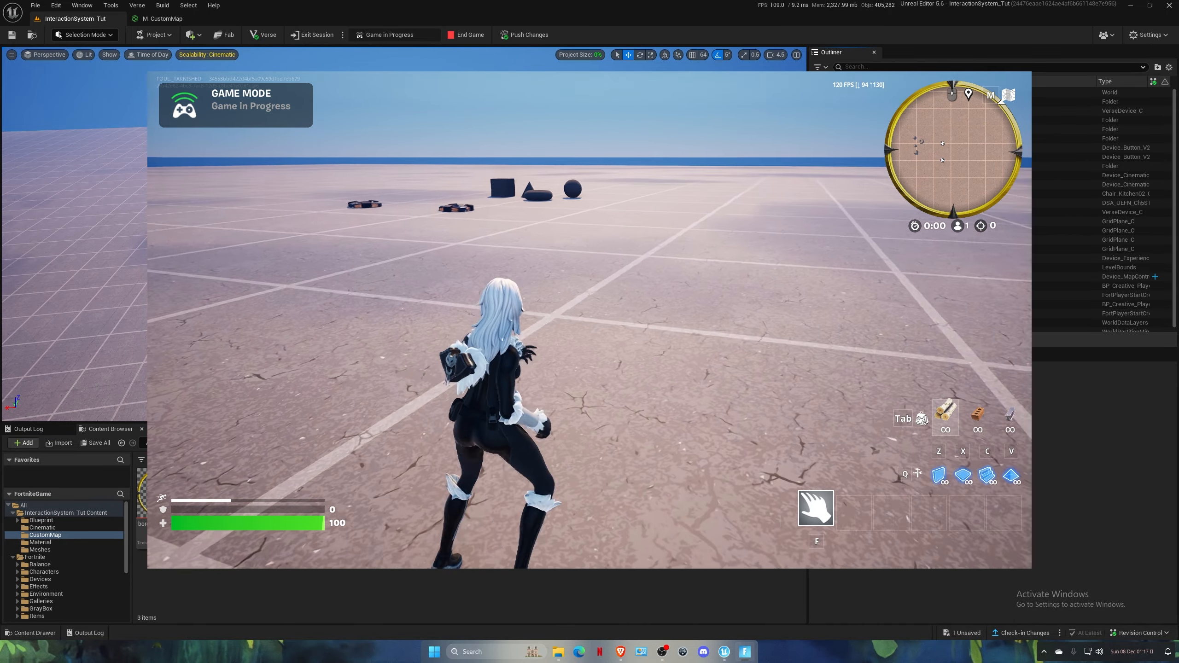
pyautogui.press('w')
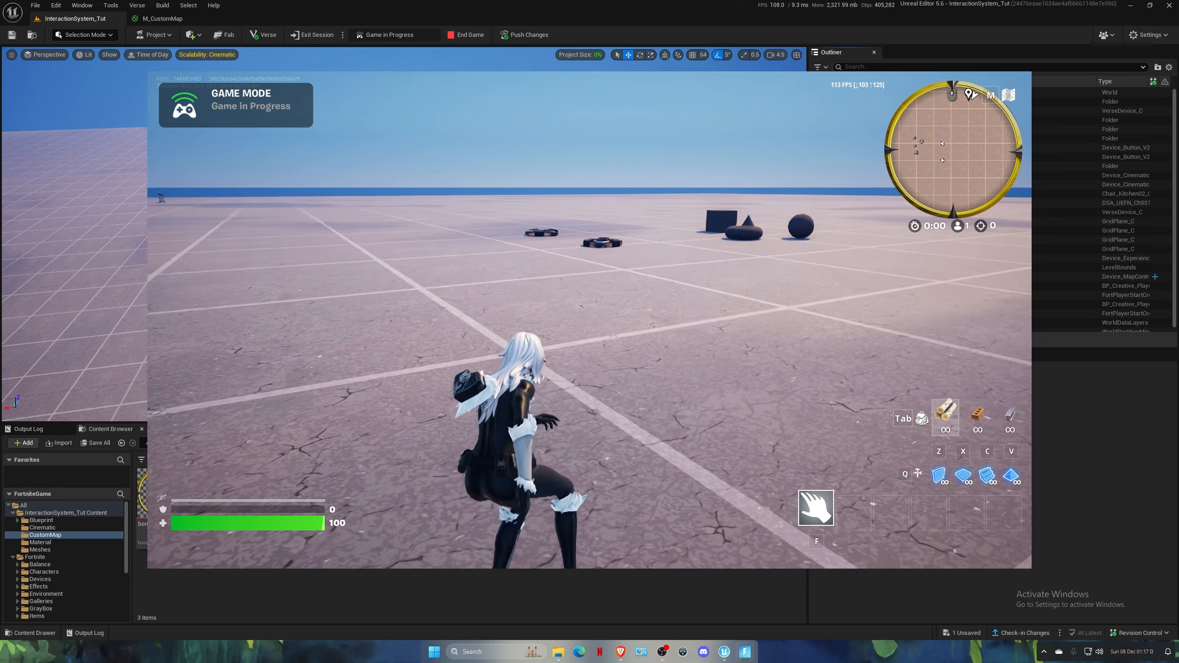
pyautogui.press('w')
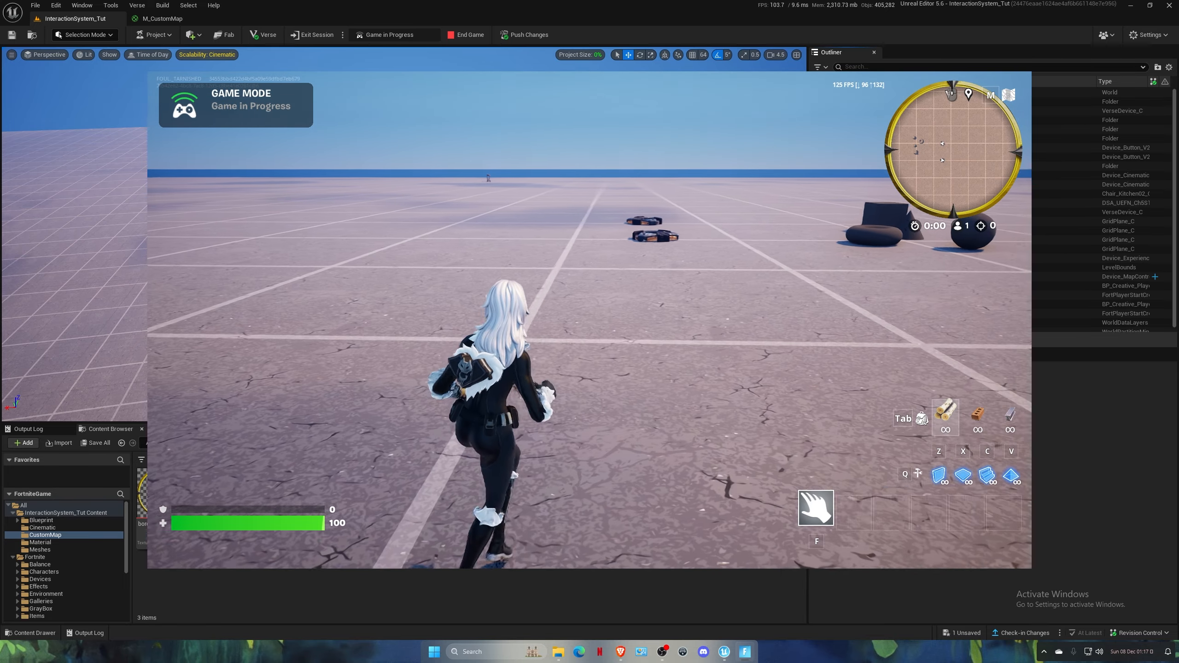
pyautogui.press('w')
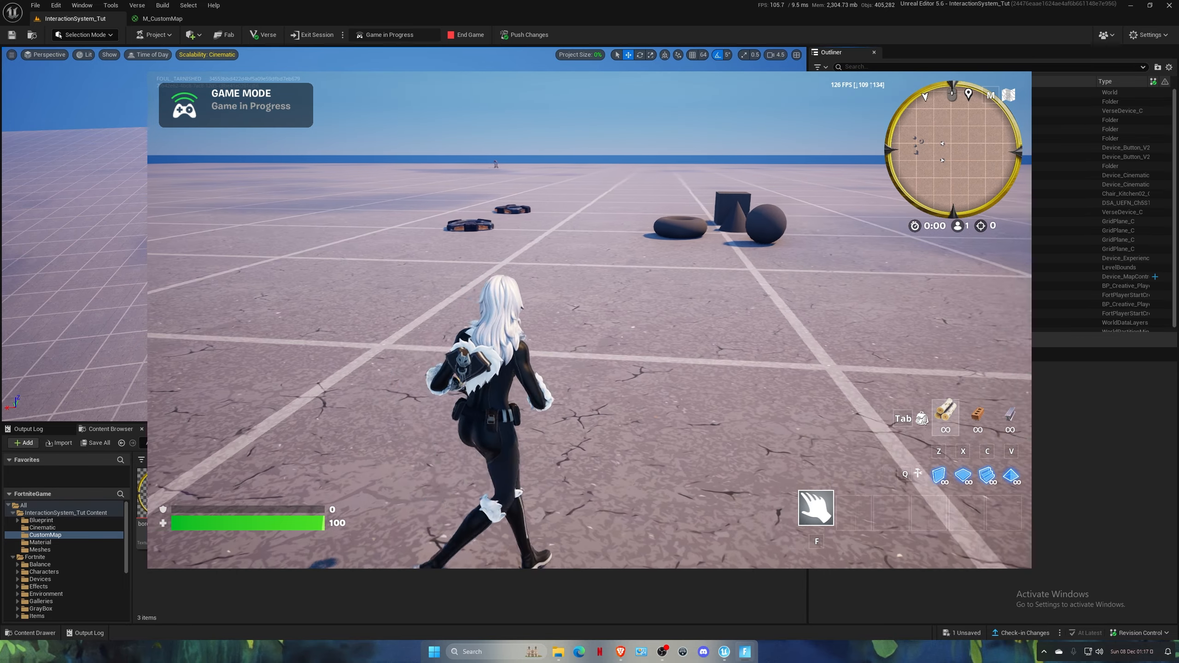
# Run the character past the spawn pads and props while watching the minimap marker, and end the game.
pyautogui.press('w')
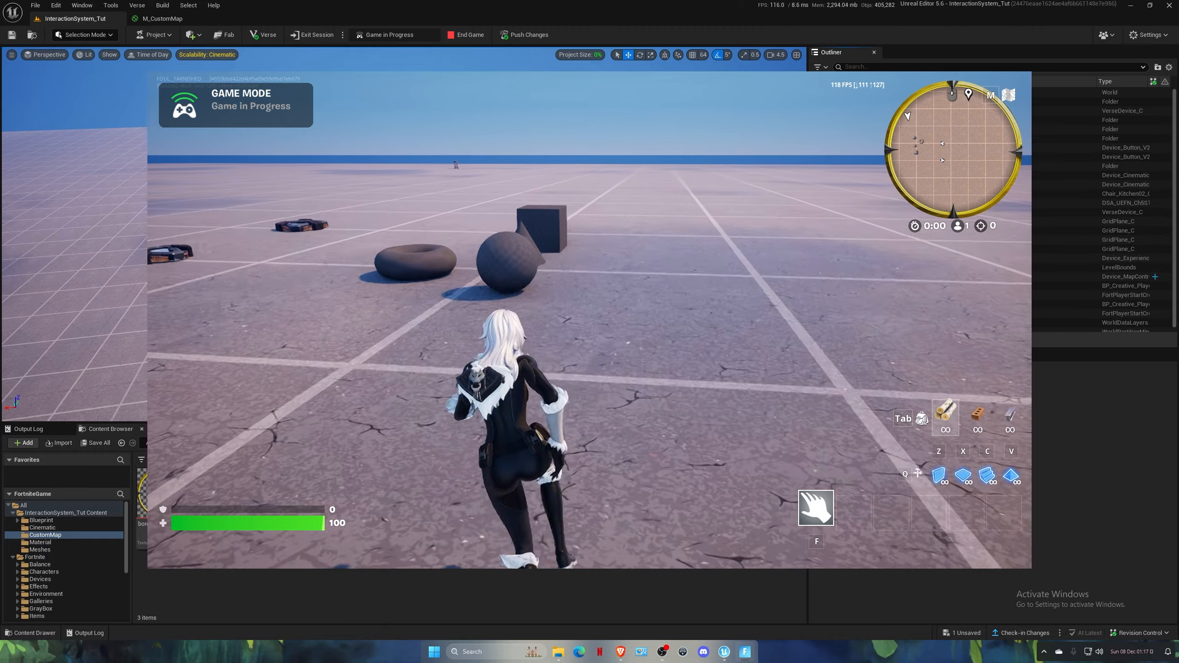
pyautogui.press('w')
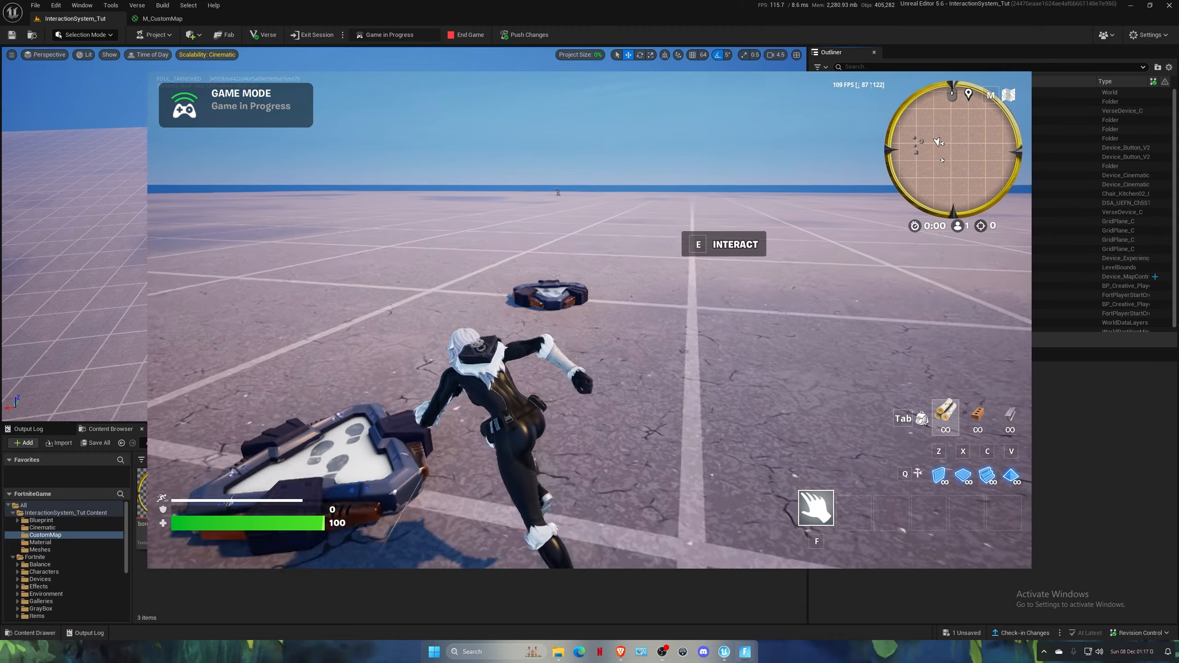
pyautogui.press('w')
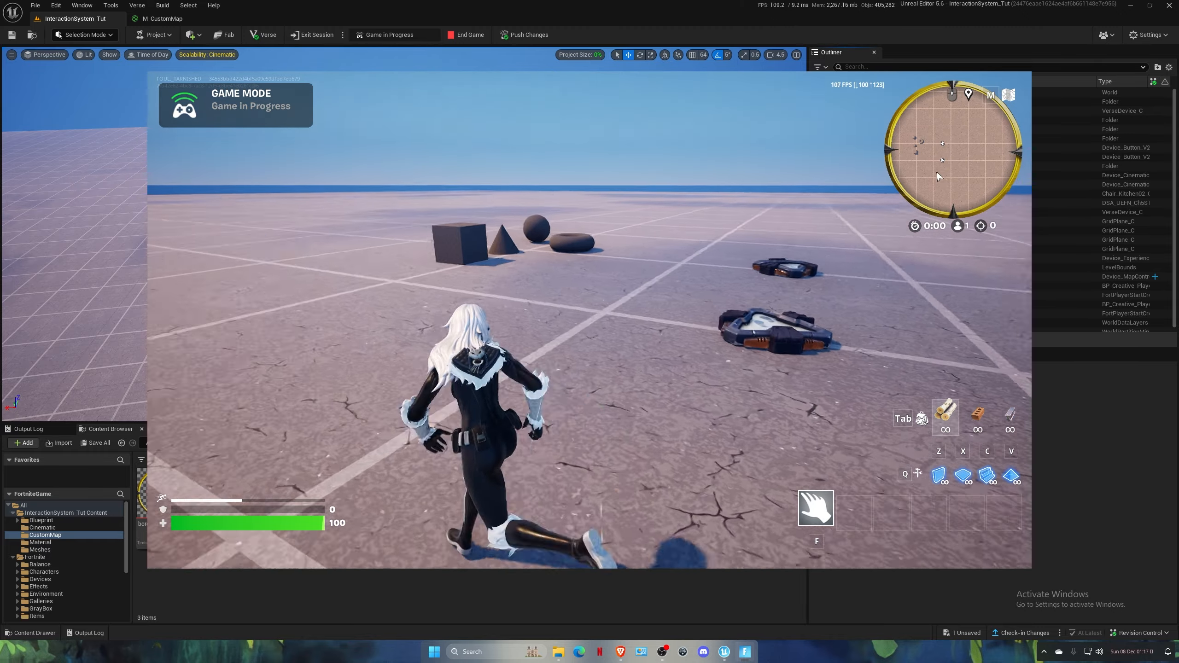
pyautogui.press('w')
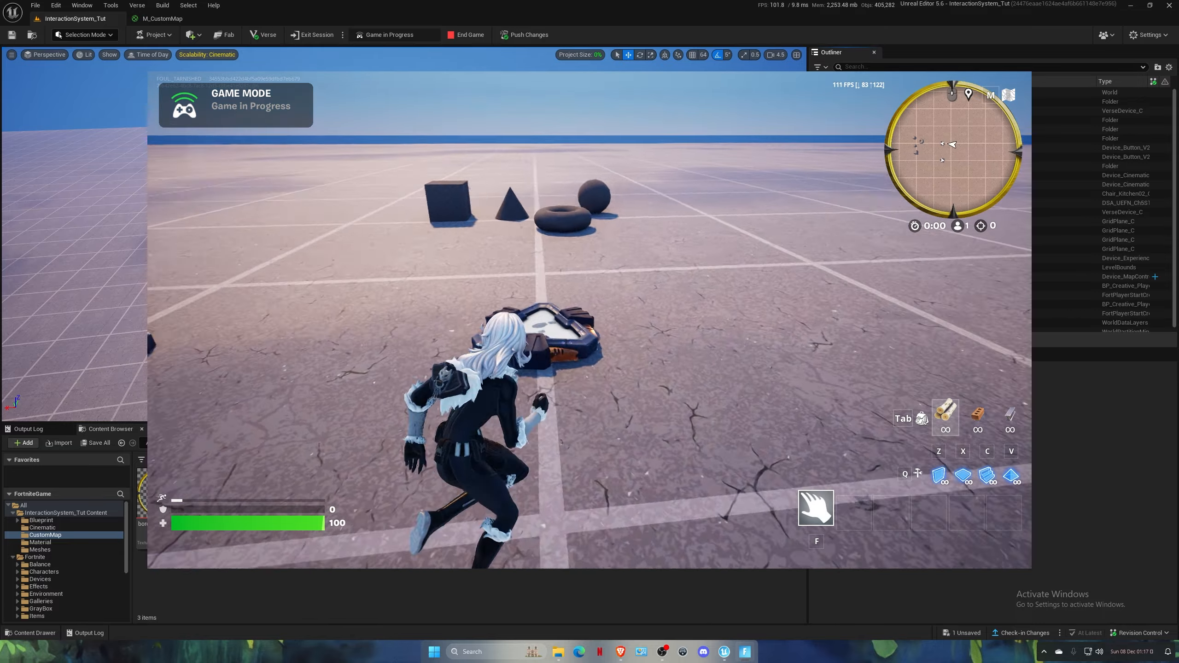
pyautogui.press('Escape')
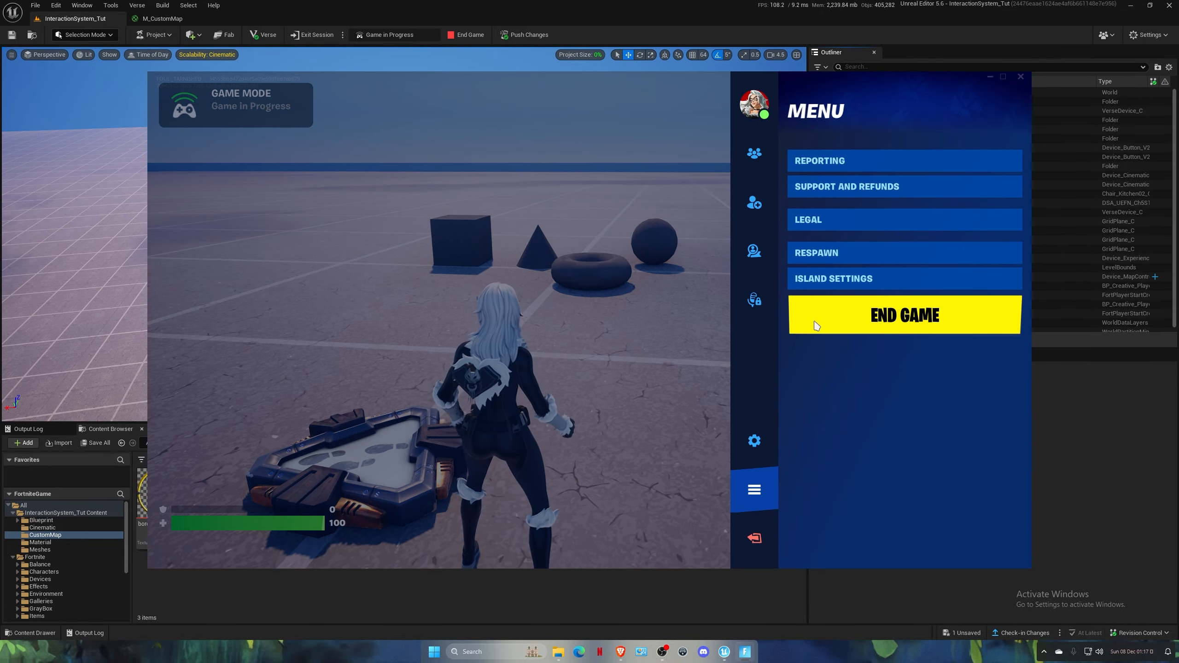
pyautogui.click(816, 322)
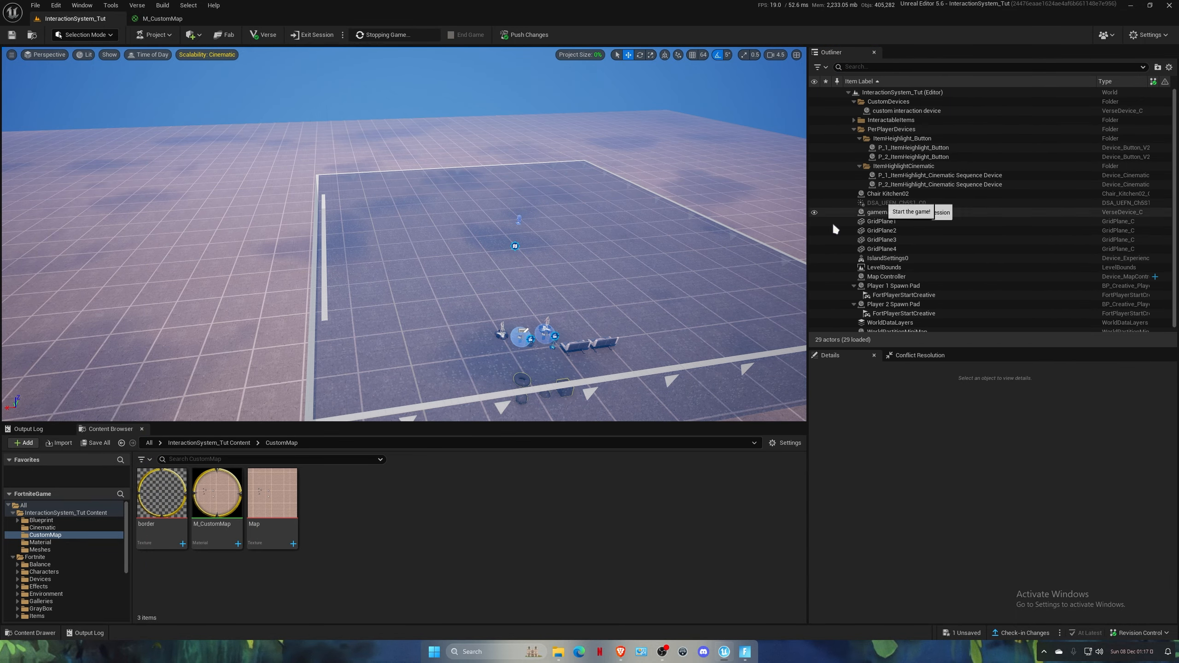
# Set Minimap Lock Player Rotation to On for the Map Controller.
pyautogui.click(886, 276)
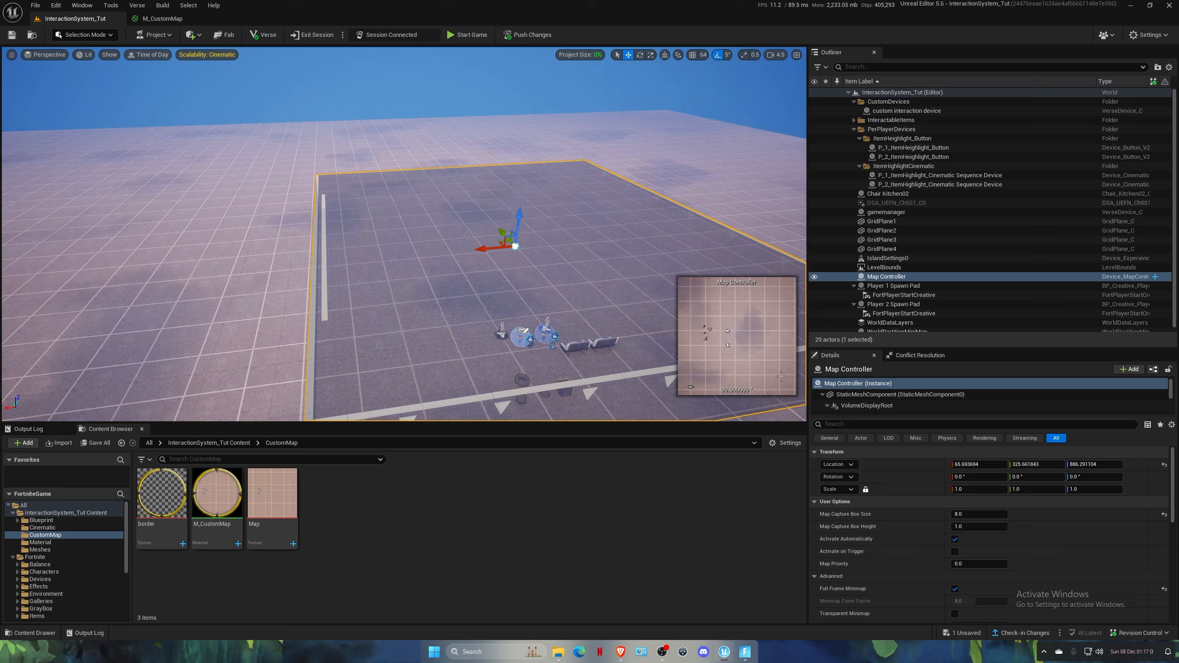
pyautogui.scroll(-3, 873, 563)
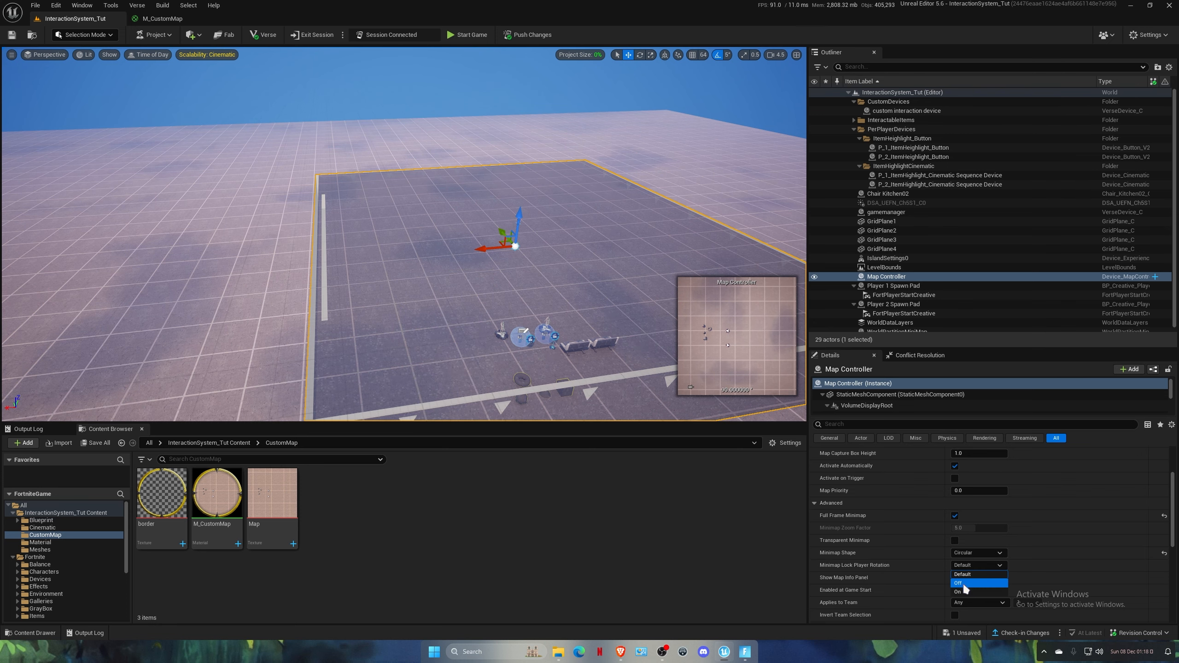
pyautogui.click(964, 591)
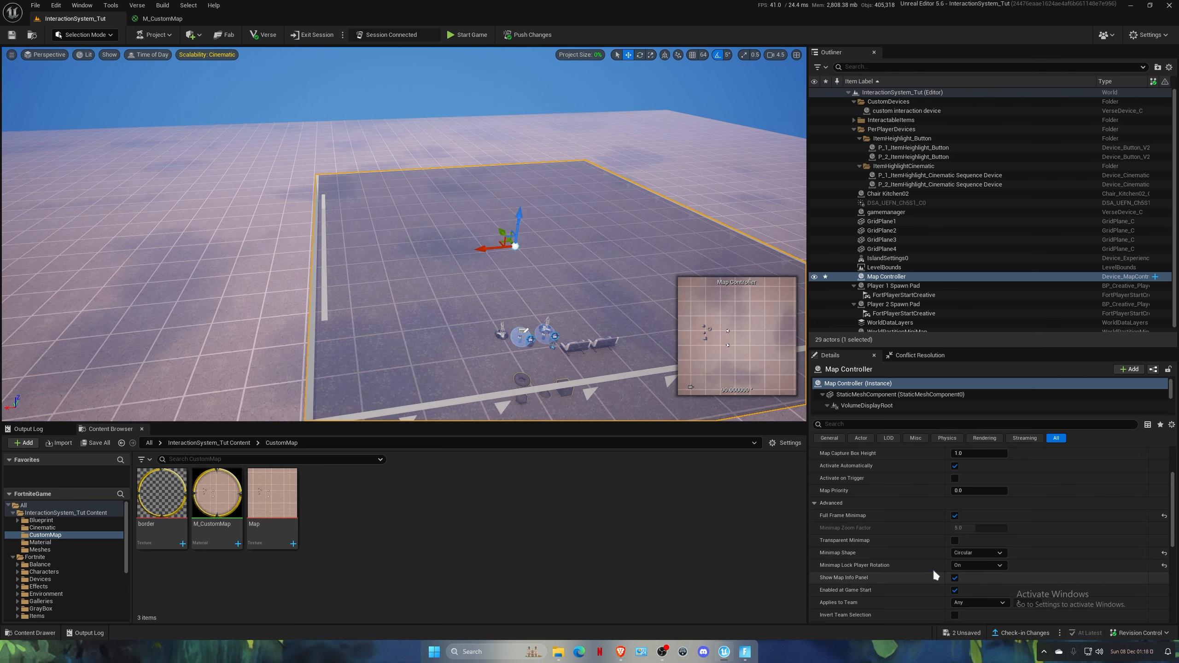
# Start the game from the play session and run around to check how the minimap rotates with the player.
pyautogui.hotkey('alt', 'Tab')
pyautogui.press('Escape')
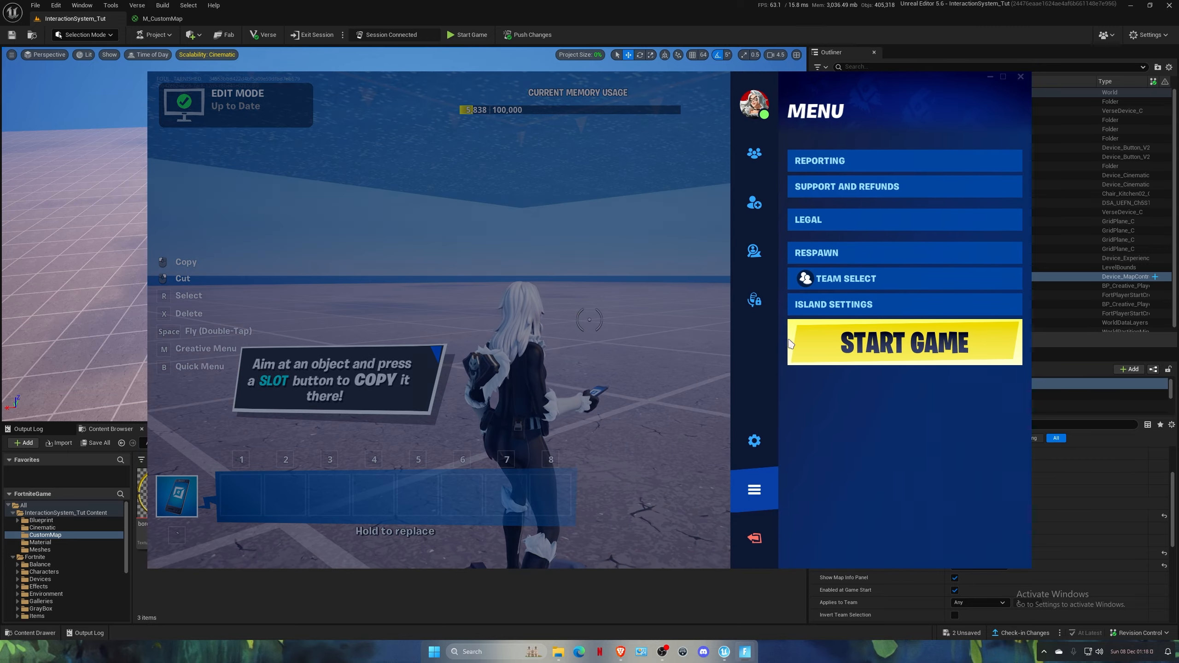
pyautogui.click(904, 339)
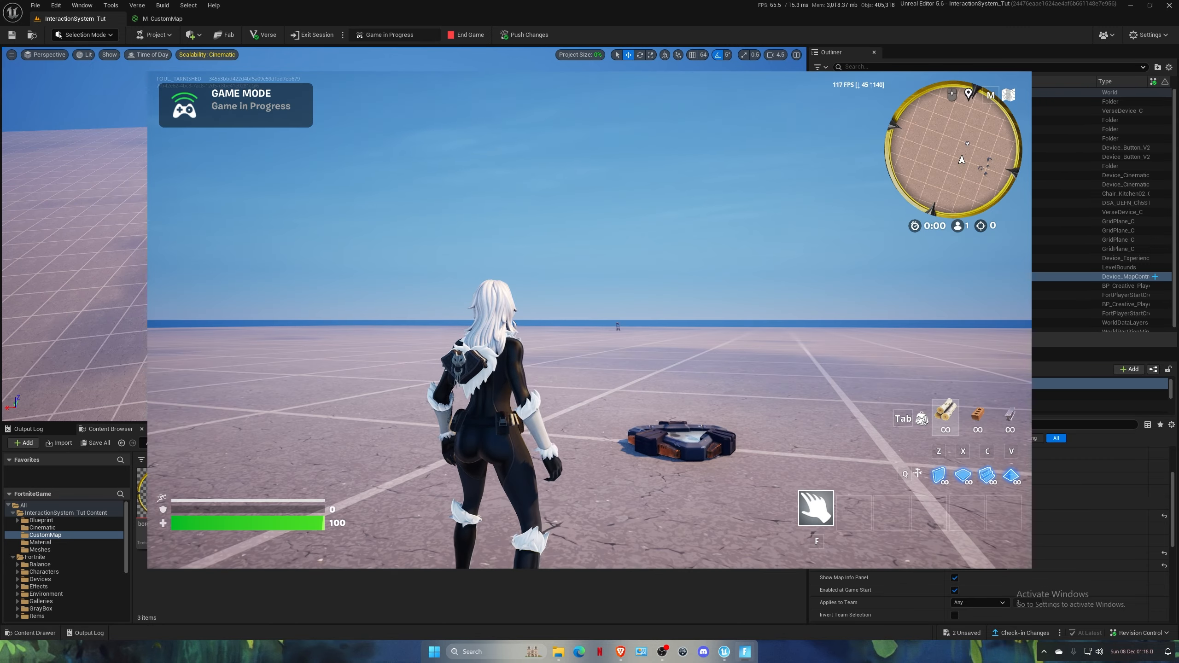
pyautogui.press('w')
pyautogui.press('w')
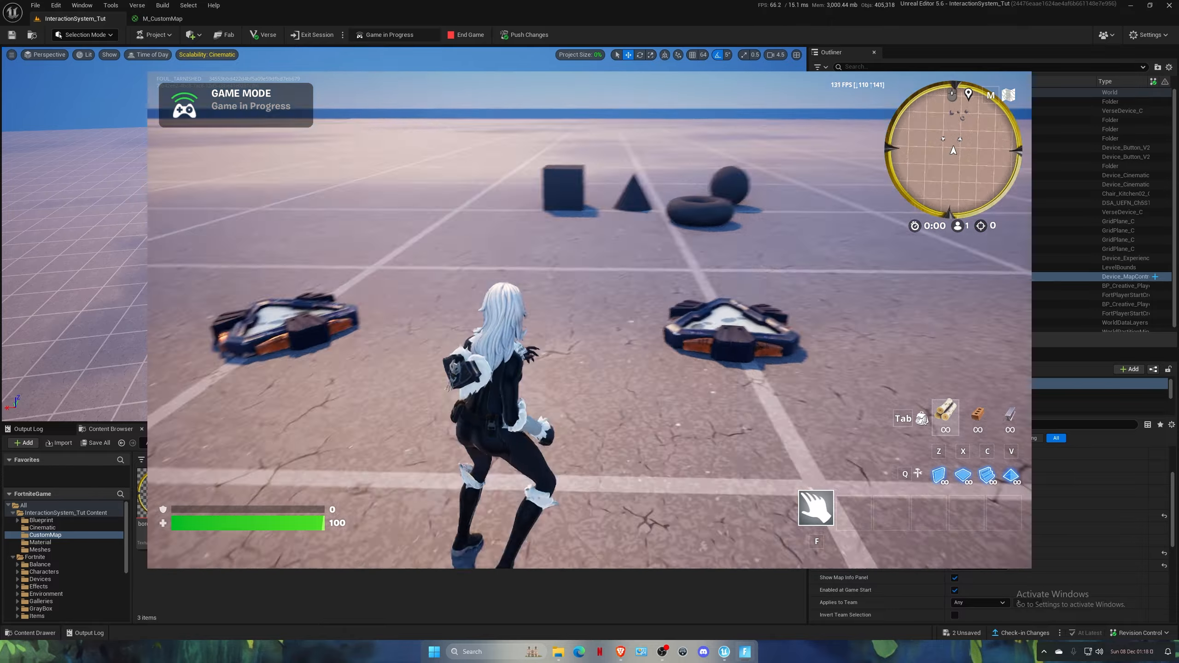
pyautogui.press('w')
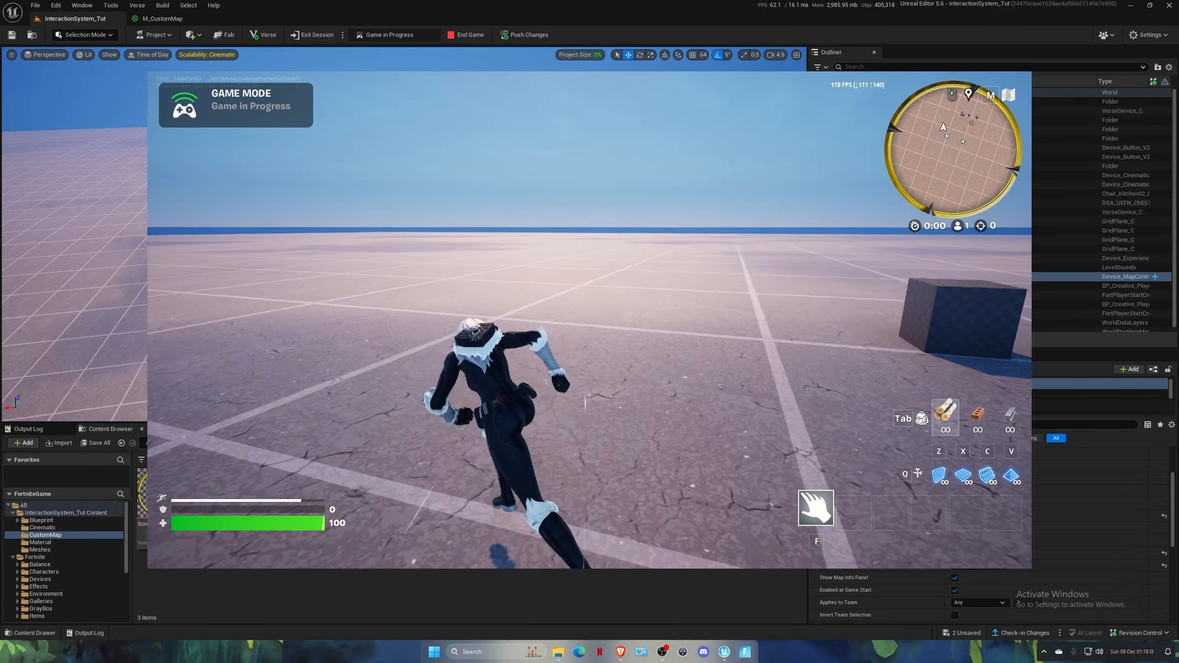
pyautogui.press('w')
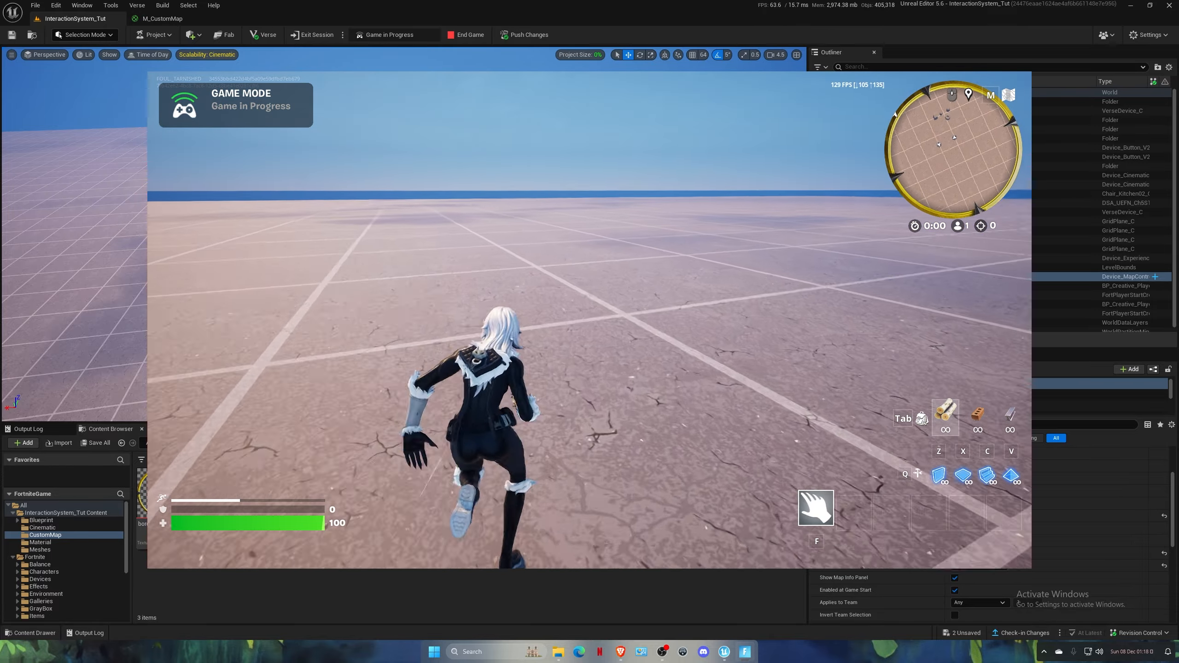
pyautogui.press('w')
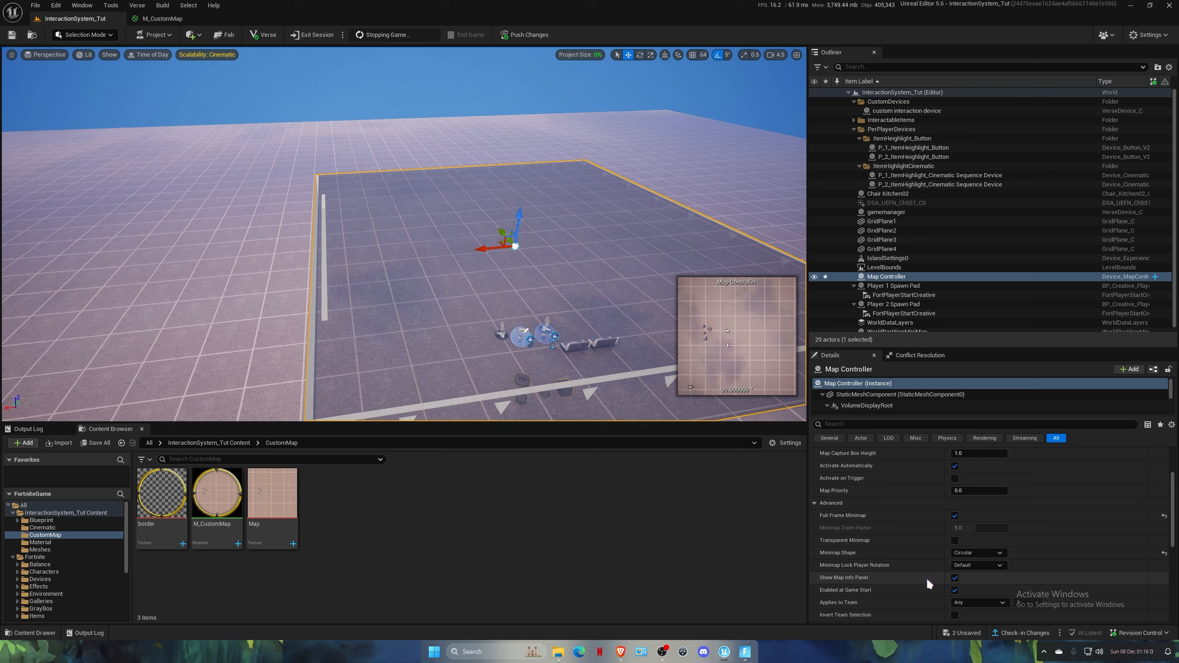
# Turn off Full Frame Minimap on the Map Controller and set the Minimap Zoom Factor to 1.0.
pyautogui.scroll(-3, 926, 577)
pyautogui.scroll(-5, 926, 576)
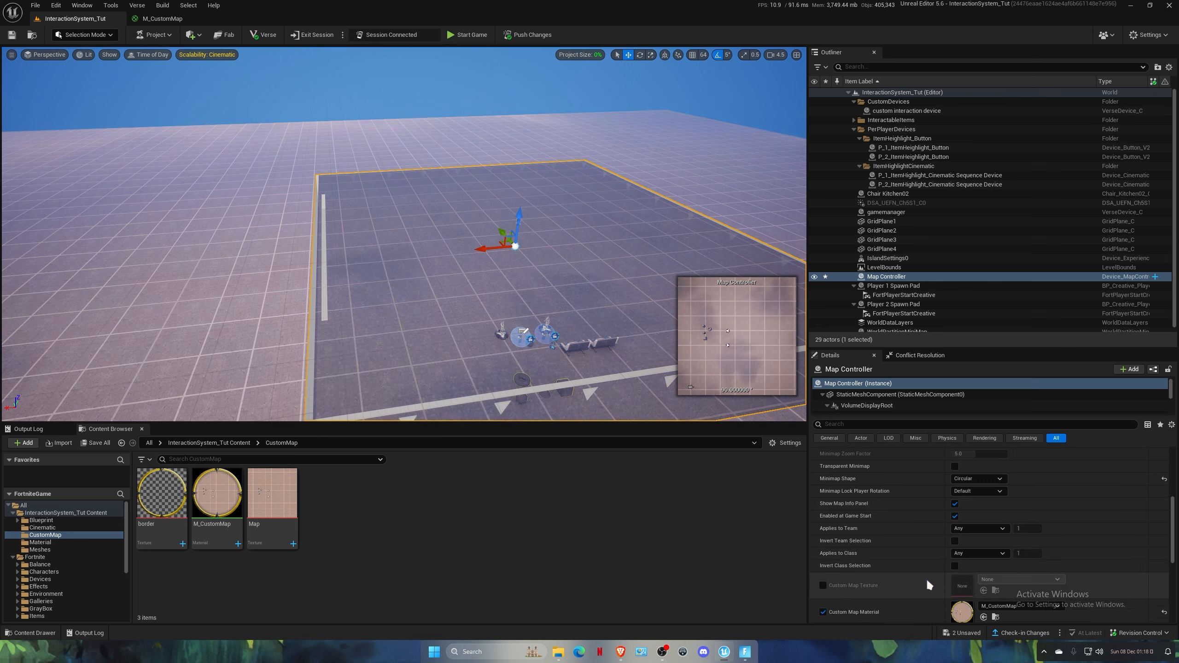
pyautogui.scroll(8, 926, 578)
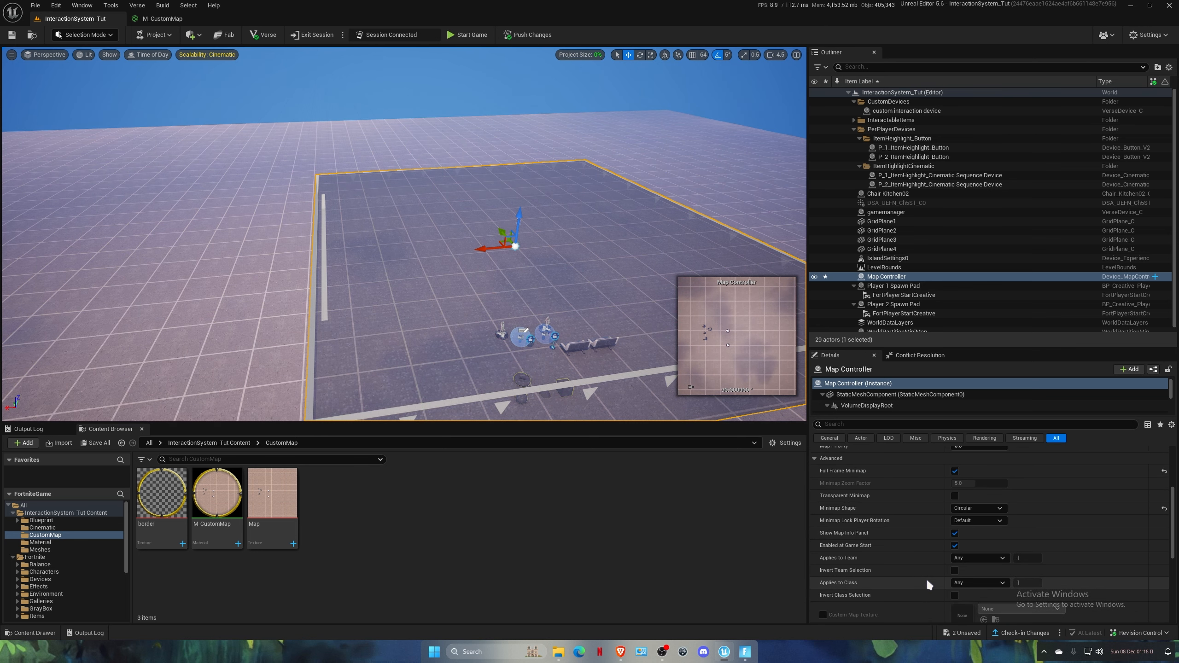
pyautogui.scroll(3, 927, 578)
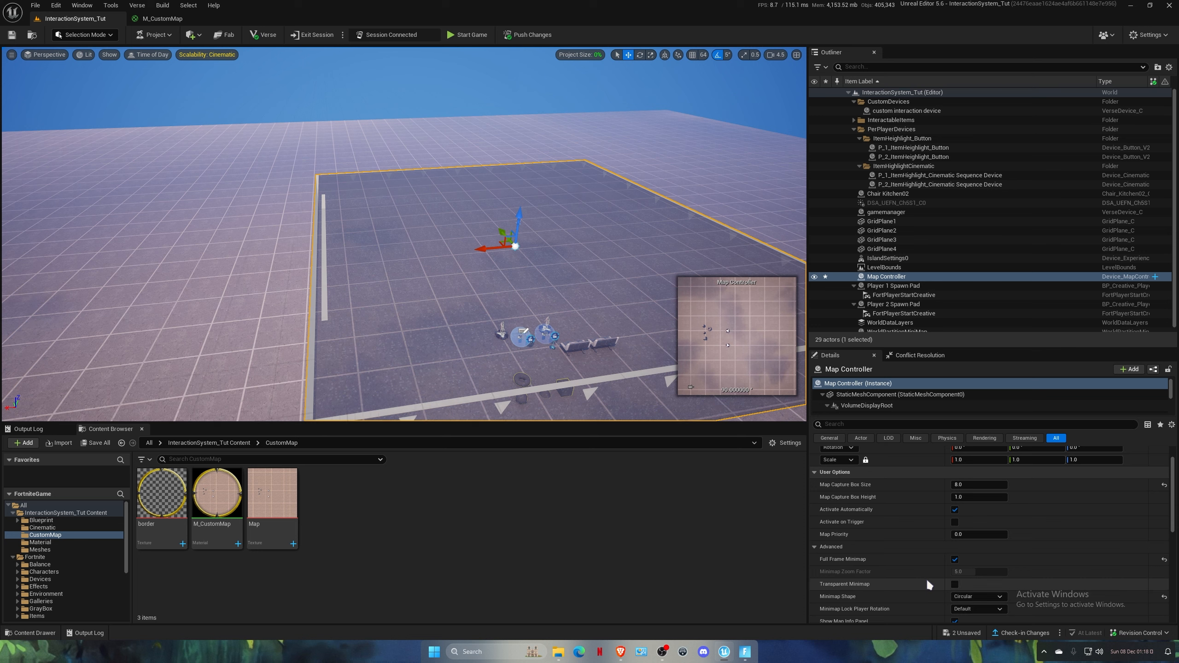
pyautogui.click(955, 560)
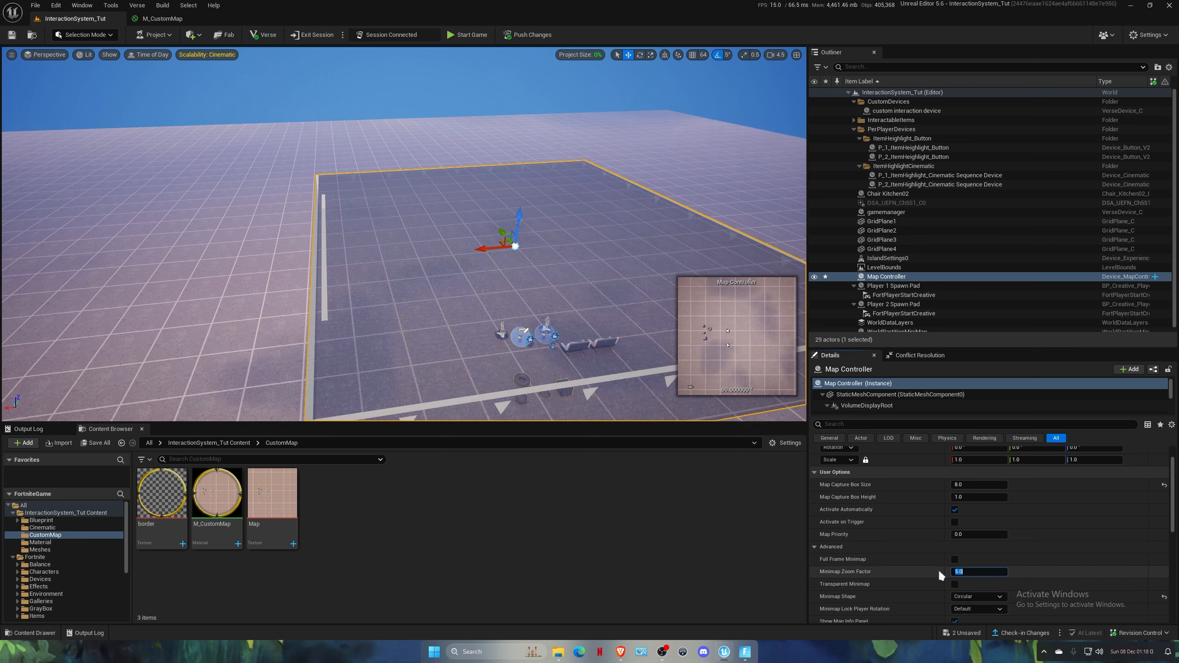
pyautogui.write('1')
# Start the game again and run around to check how the bordered minimap follows the player without full framing.
pyautogui.click(745, 651)
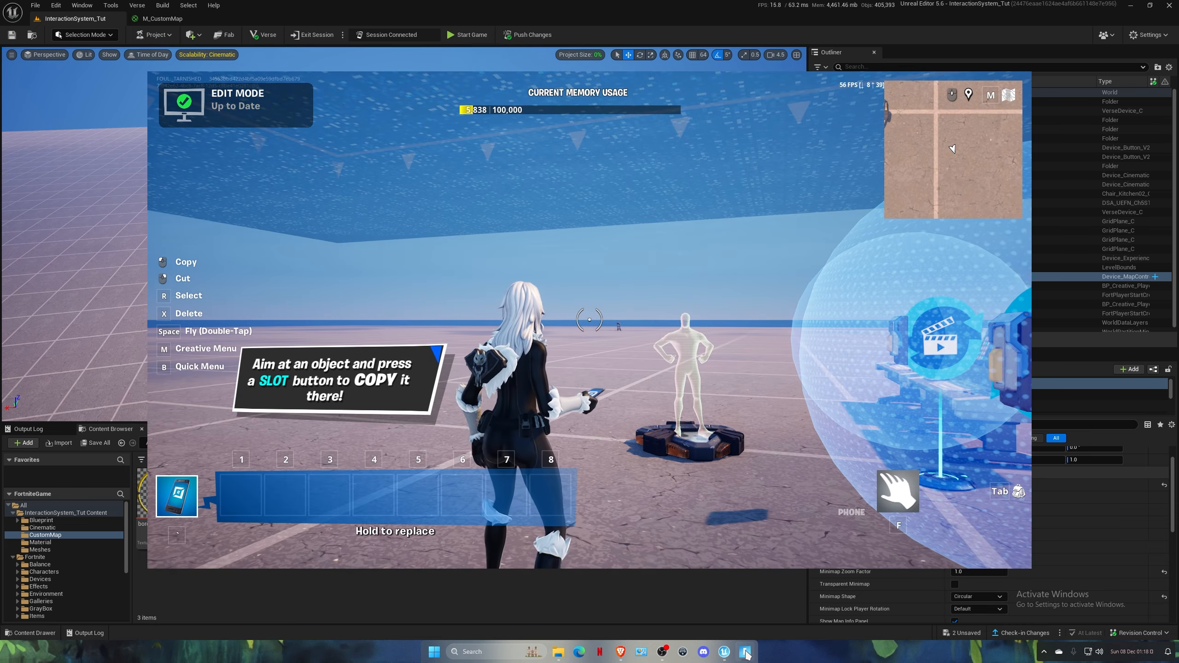
pyautogui.press('Escape')
pyautogui.click(900, 342)
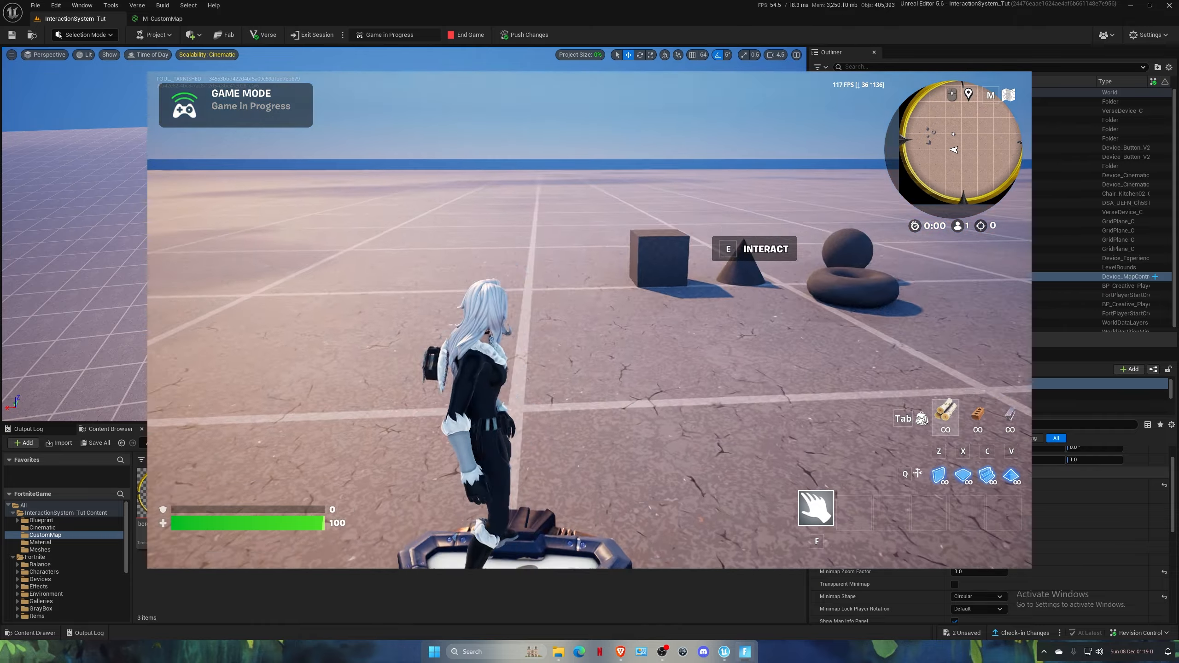
pyautogui.press('w')
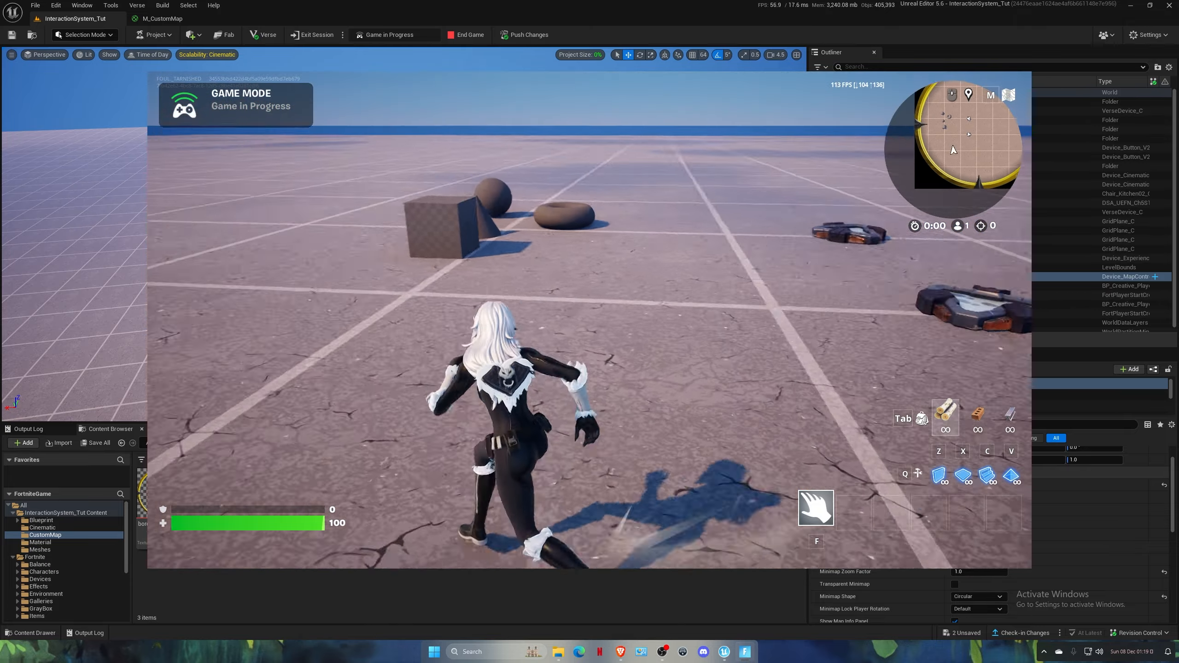
pyautogui.press('w')
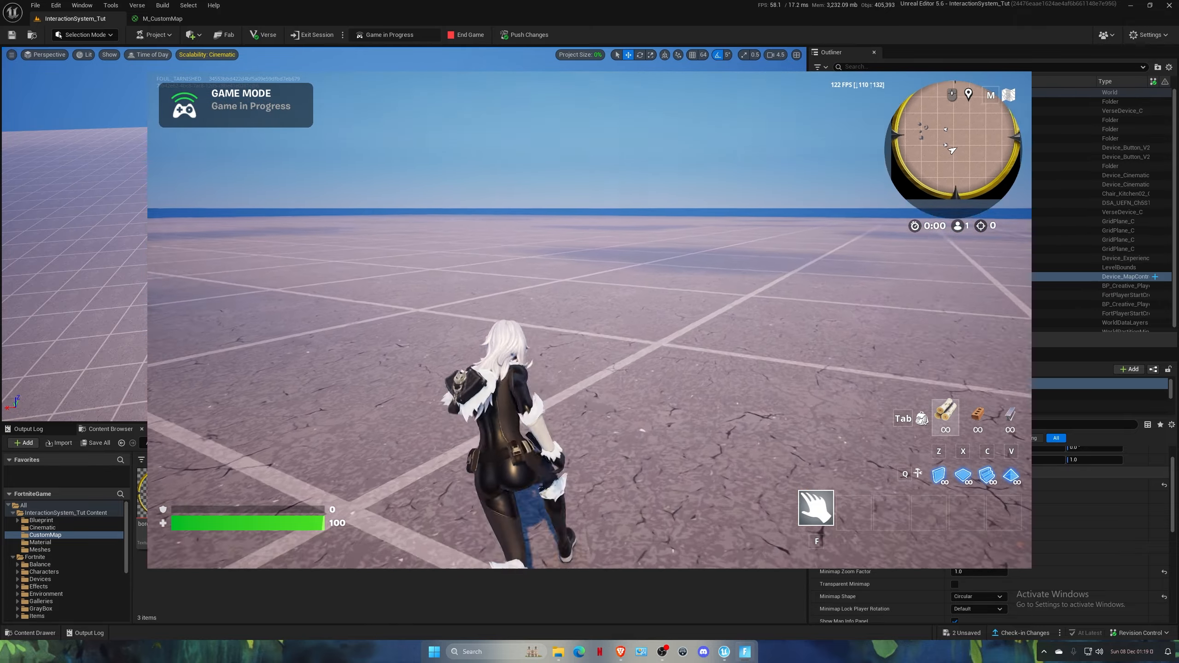
pyautogui.press('w')
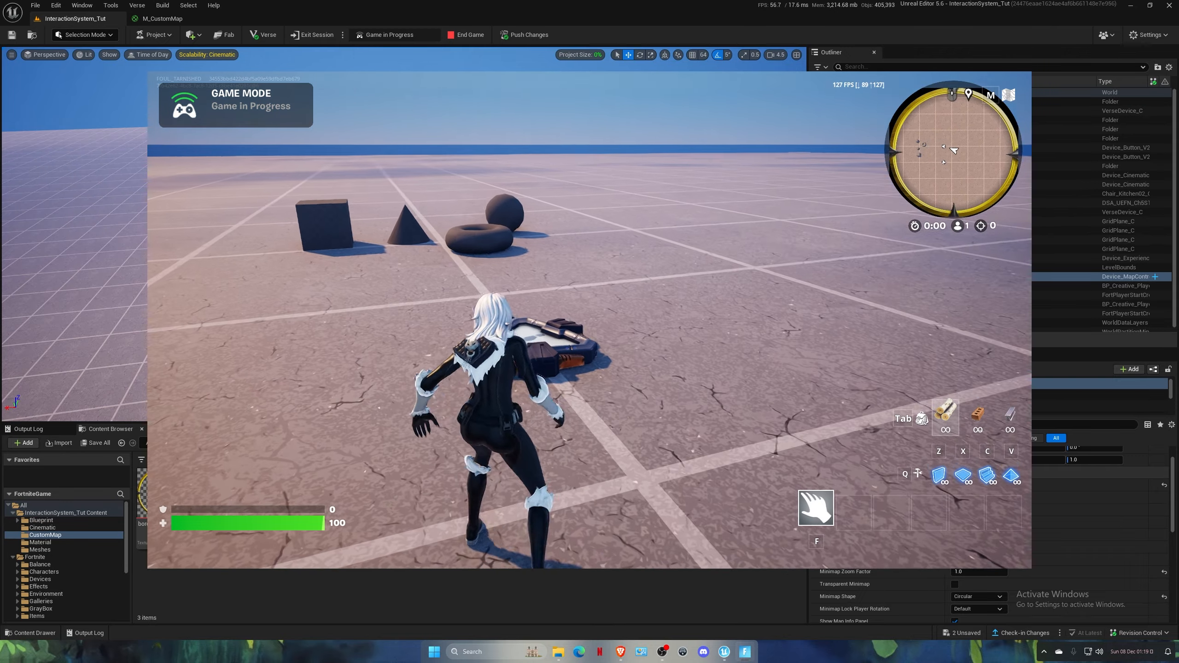
pyautogui.press('w')
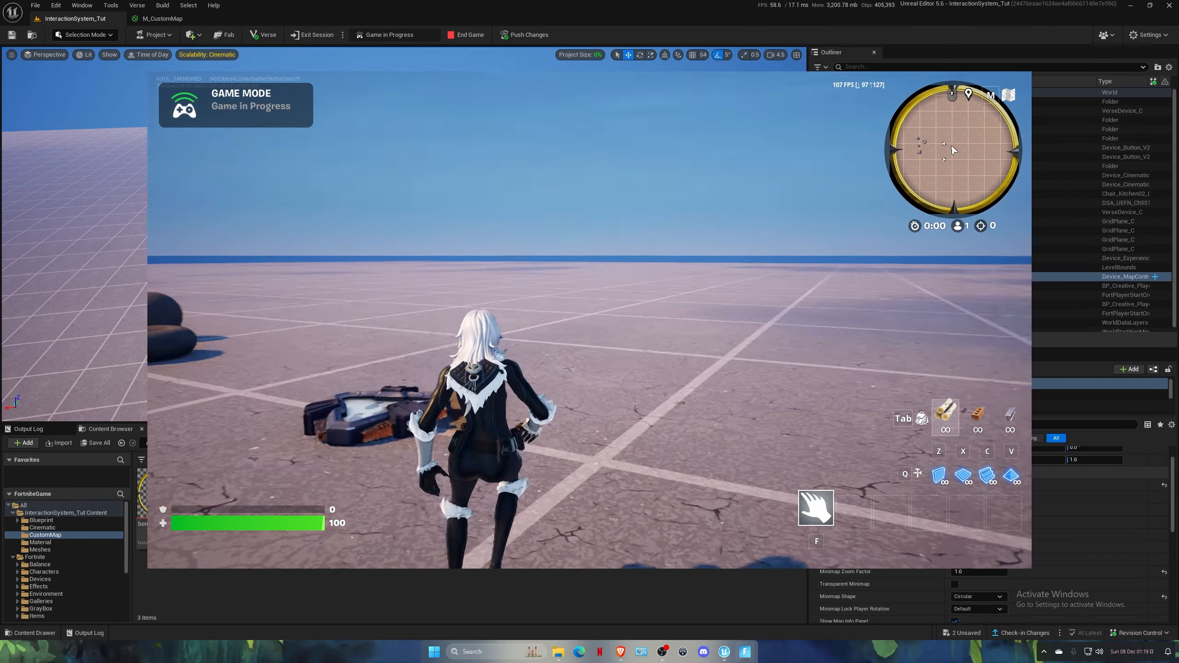
pyautogui.press('w')
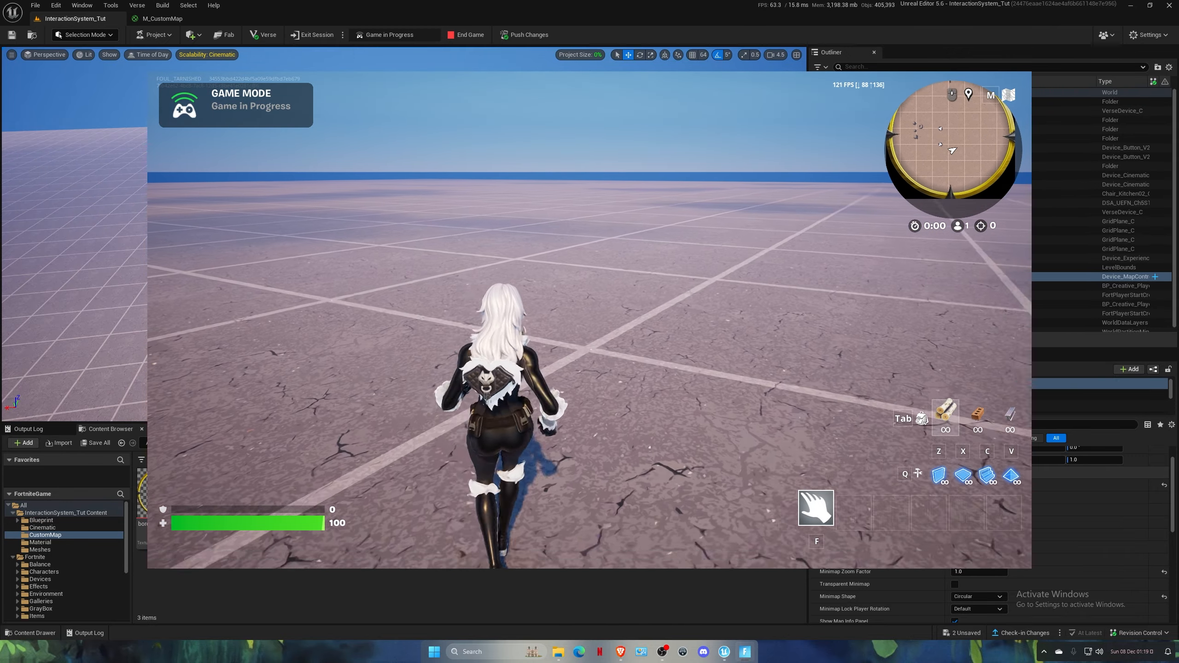
pyautogui.press('w')
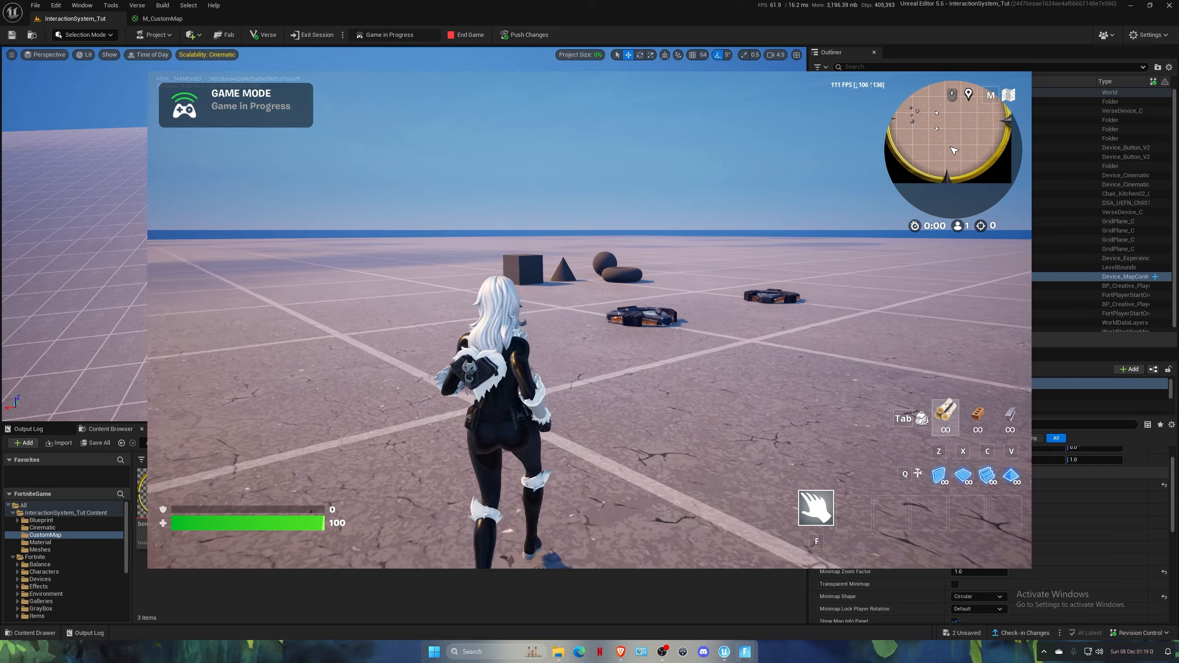
pyautogui.press('w')
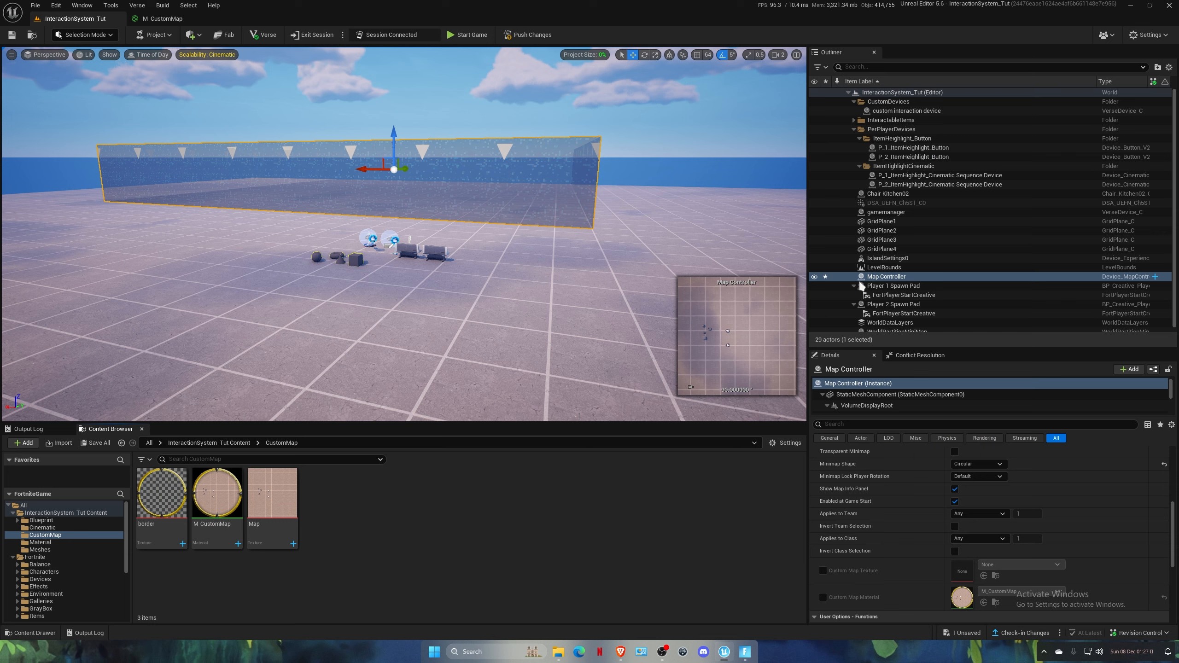
# Leave the Map Controller's Custom Map Material disabled after toggling it, and run the game with the default map.
pyautogui.scroll(-2, 951, 561)
pyautogui.click(822, 567)
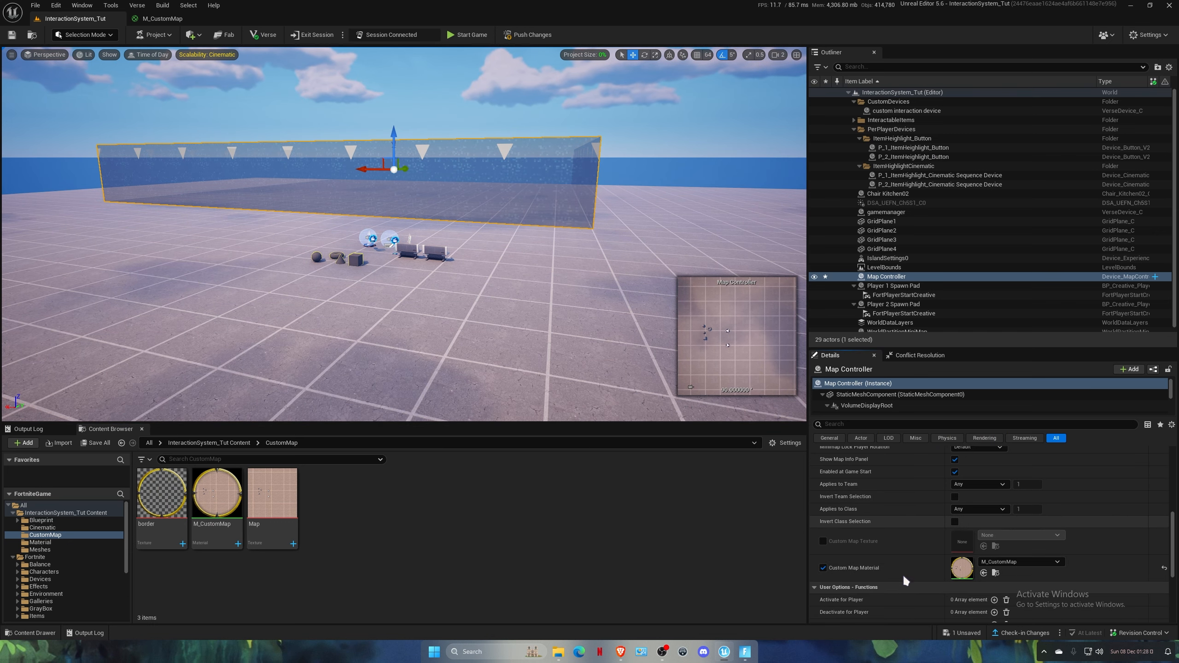
pyautogui.click(822, 567)
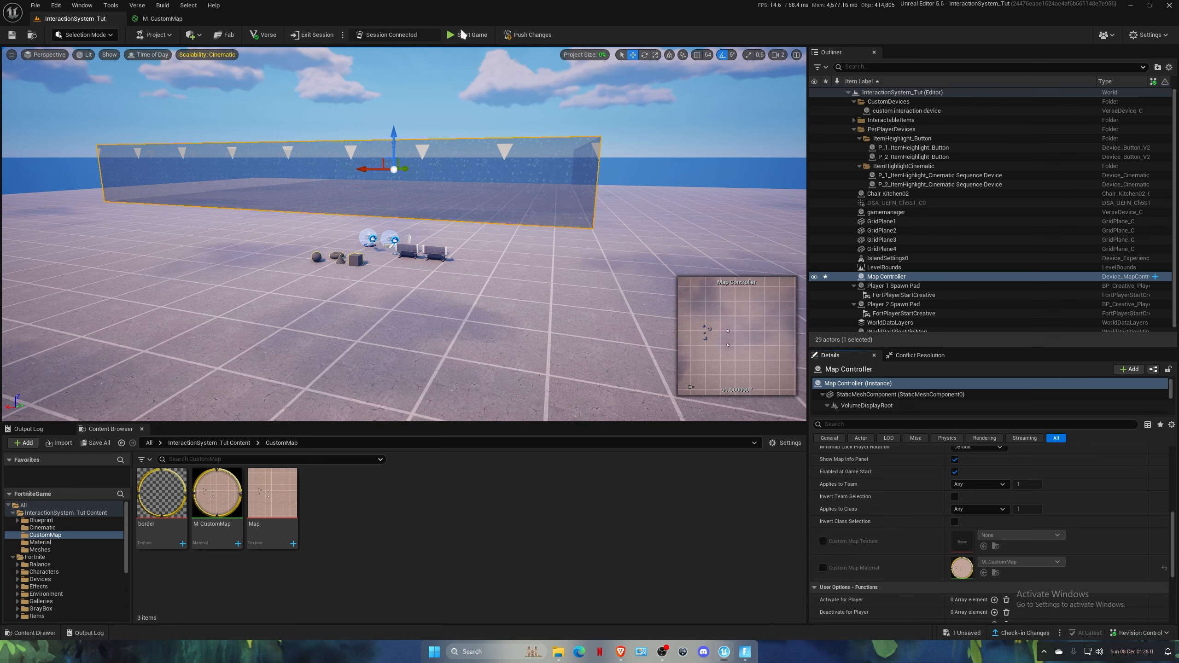
pyautogui.click(746, 652)
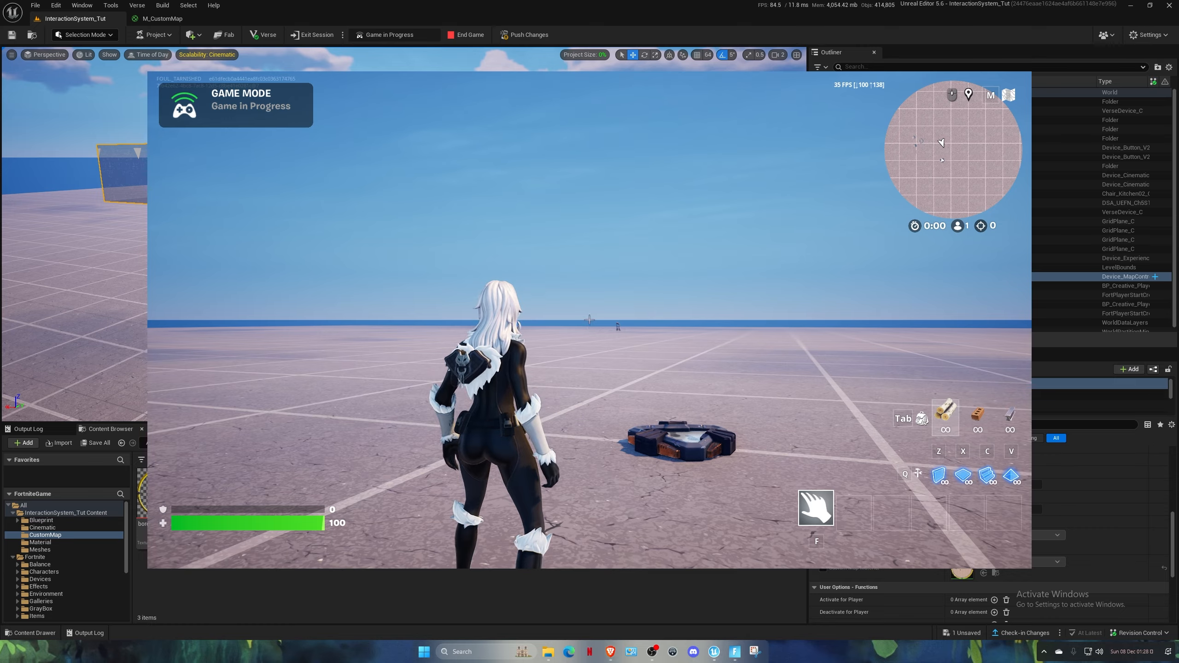
# Screenshot the running game with its default circular minimap, once as a rectangular region and once in Window snip mode.
pyautogui.press('super+shift+s')
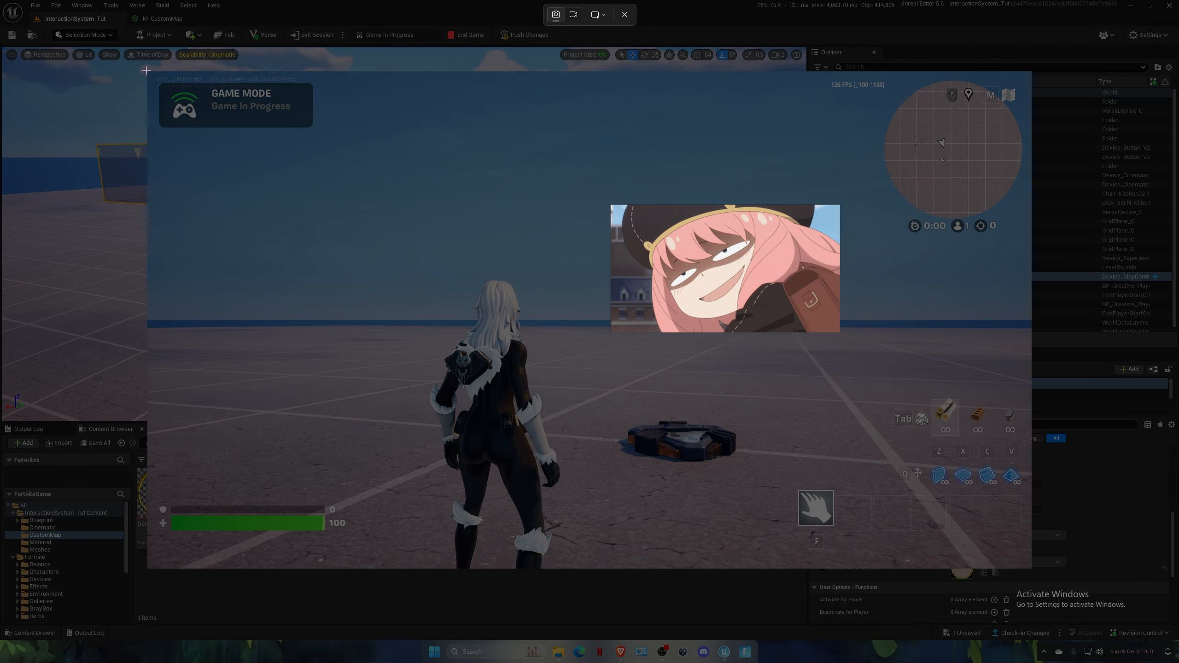
pyautogui.moveTo(145, 70); pyautogui.dragTo(1011, 580)
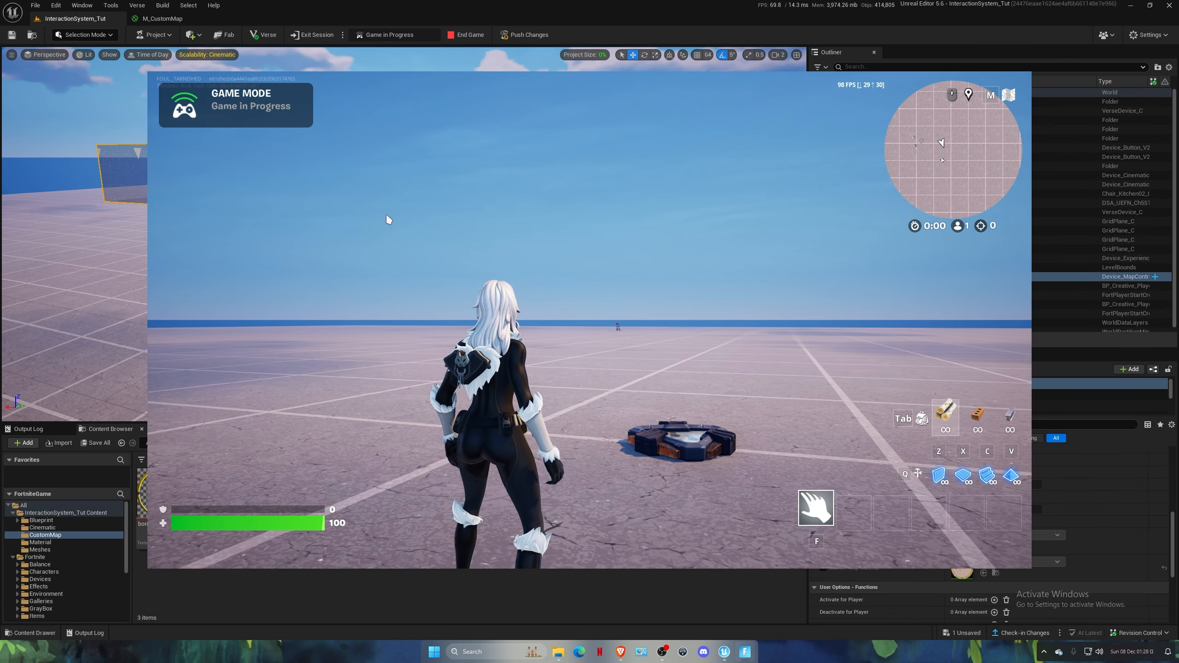
pyautogui.press('super+shift+s')
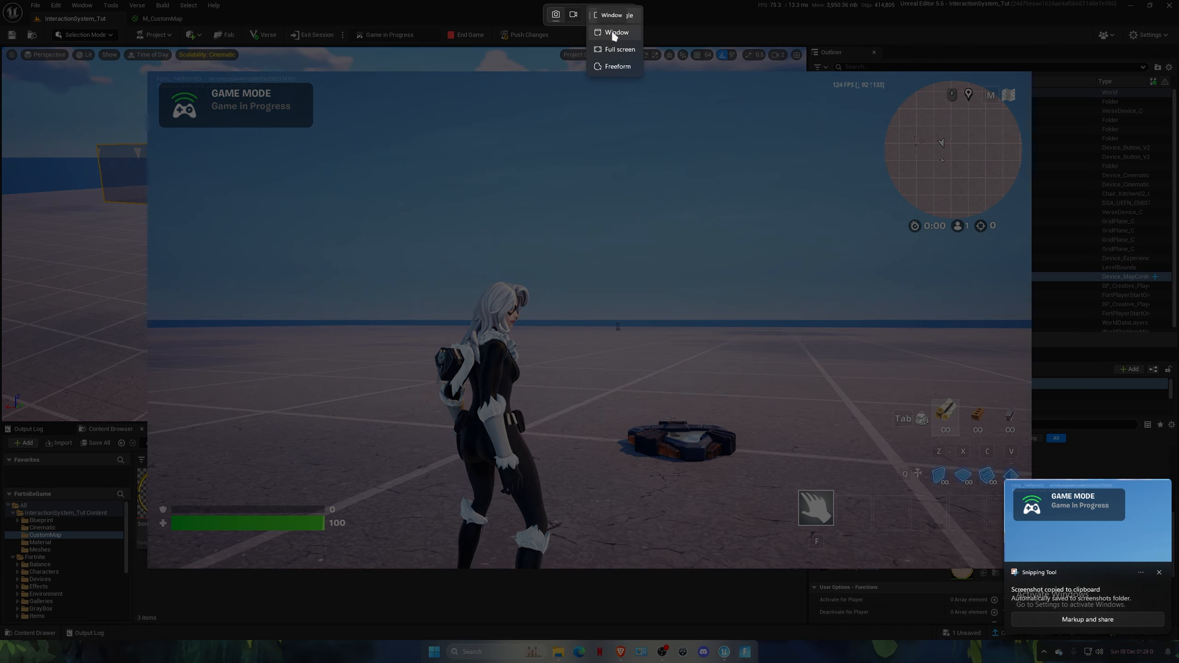
pyautogui.click(617, 50)
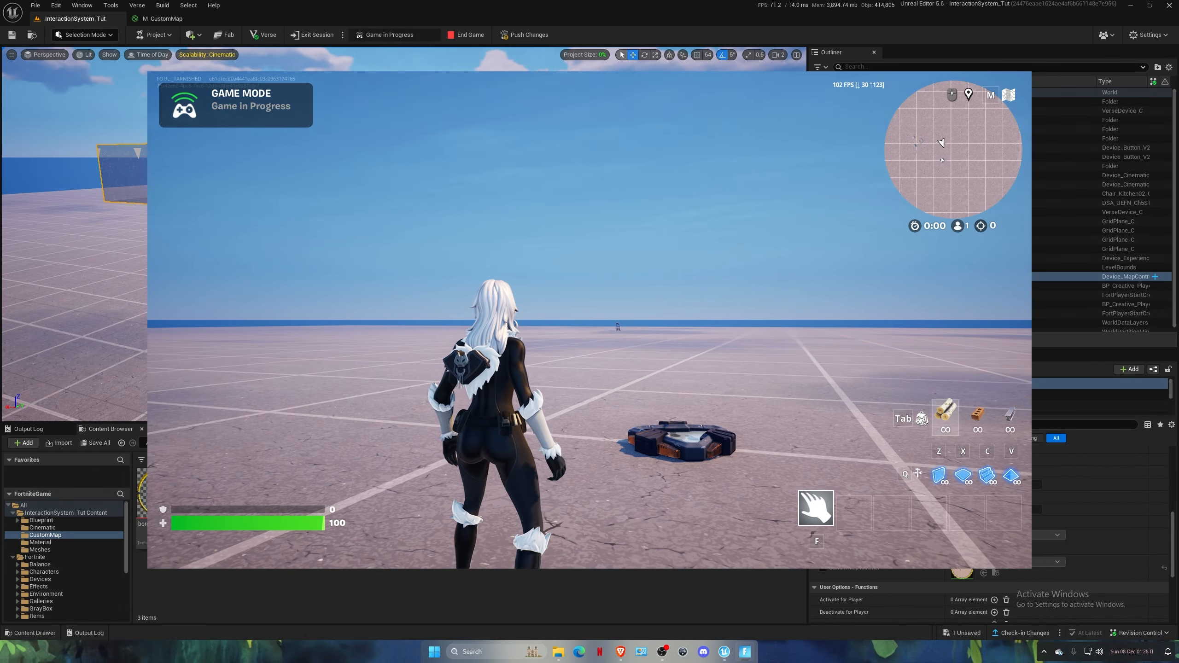
# End the running game and close the Fortnite client.
pyautogui.press('Escape')
pyautogui.click(858, 318)
pyautogui.press('Tab')
pyautogui.click(1062, 524)
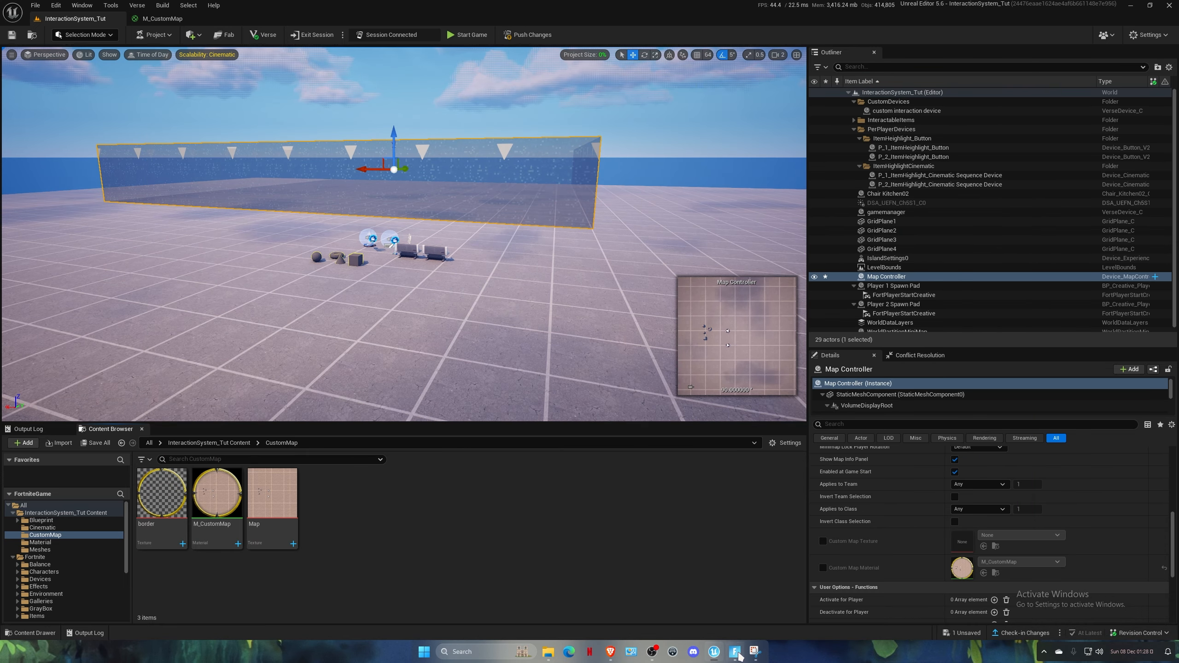
pyautogui.rightClick(734, 651)
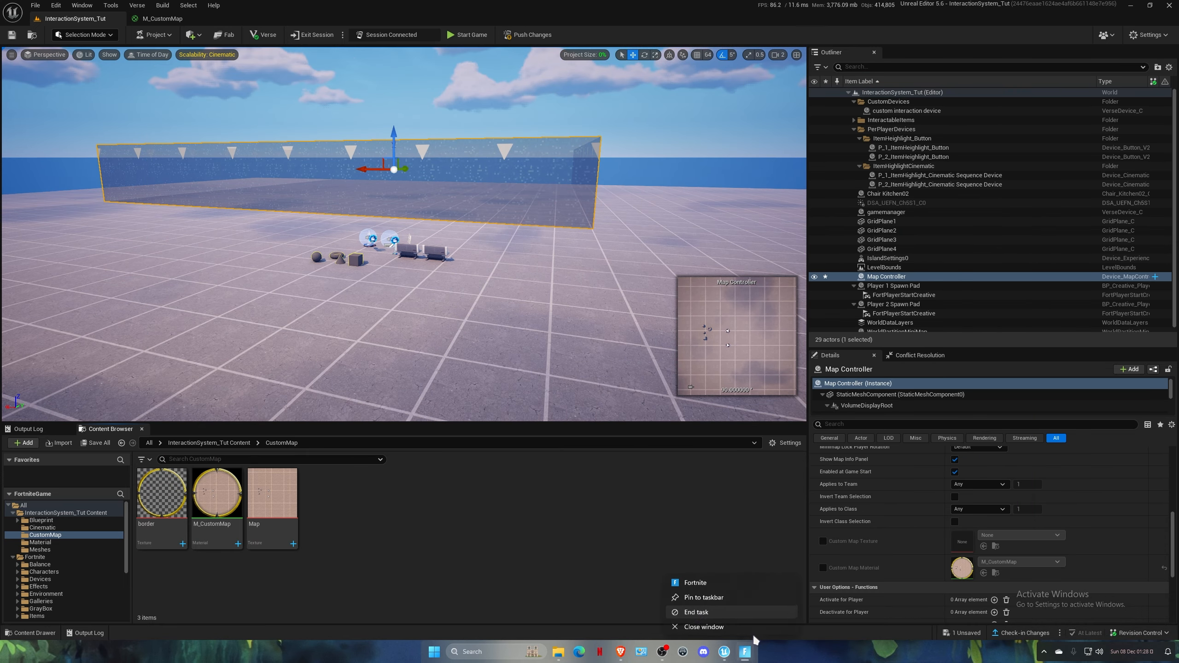
pyautogui.click(744, 653)
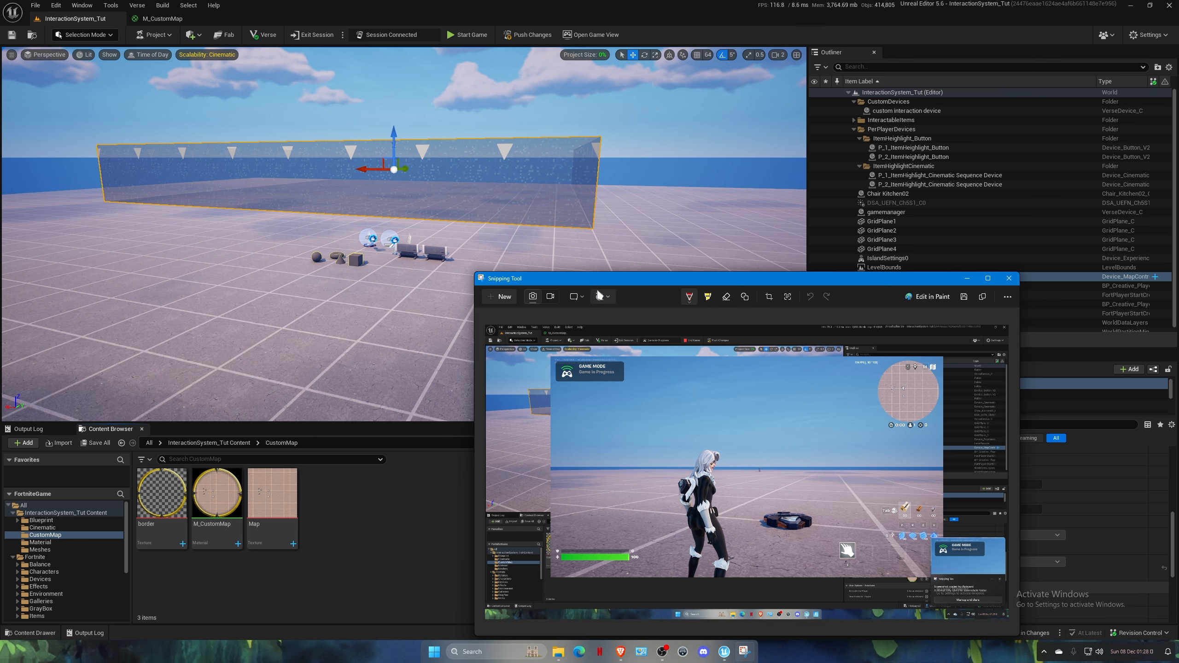
# Save the Snipping Tool capture of the default map as a PNG on the desktop.
pyautogui.moveTo(885, 279); pyautogui.dragTo(903, 236)
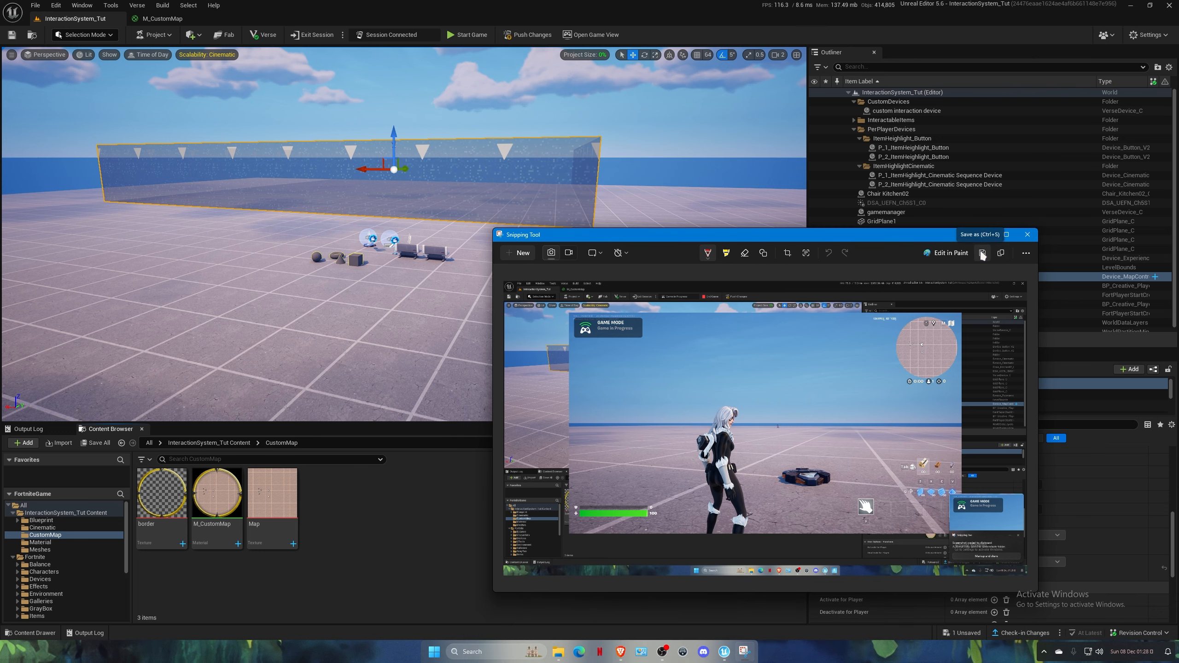
pyautogui.click(982, 253)
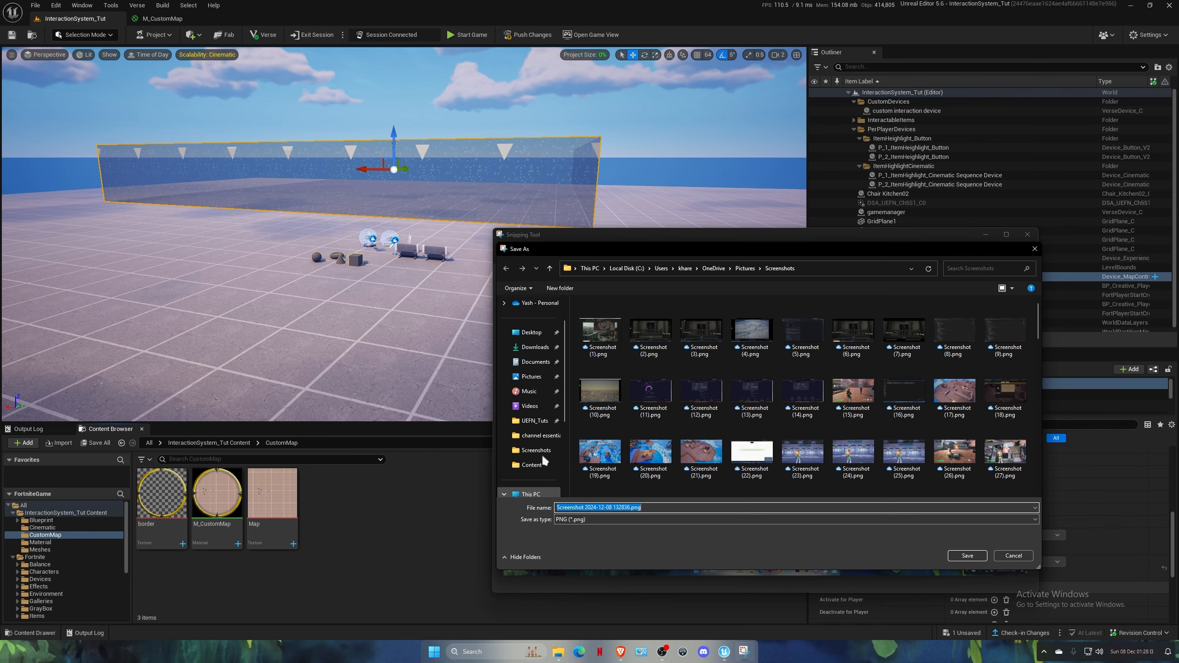
pyautogui.click(533, 370)
pyautogui.click(980, 556)
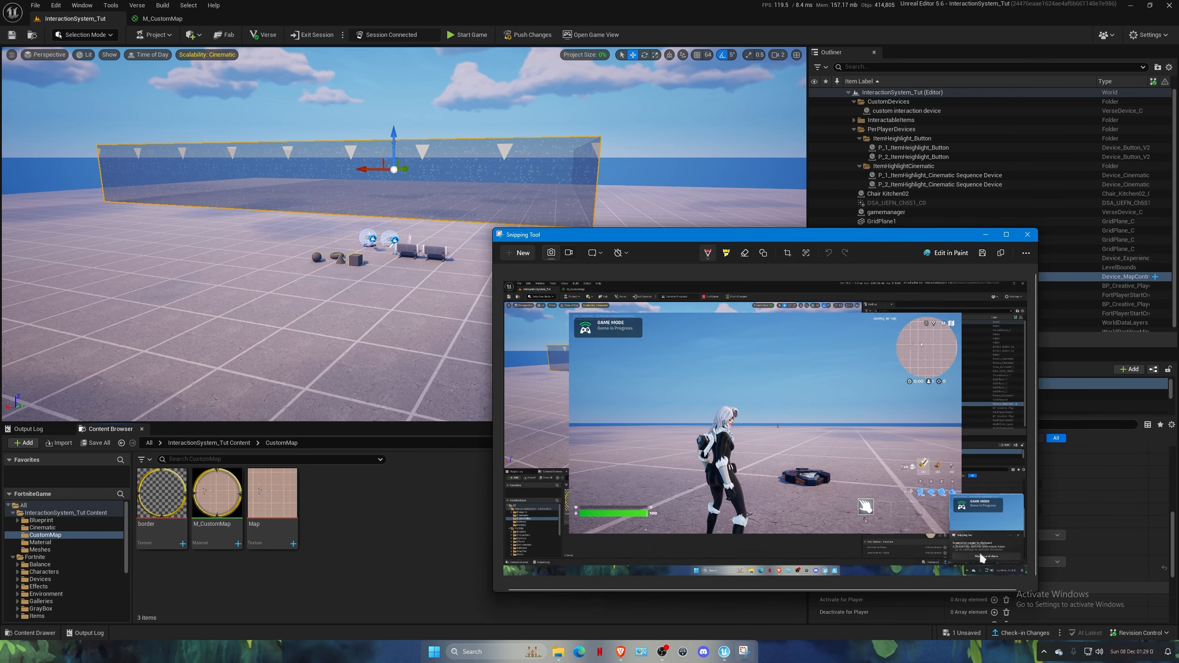
# Close the Snipping Tool and import the saved screenshot from the desktop into the project's CustomMap folder.
pyautogui.click(1024, 234)
pyautogui.press('super+d')
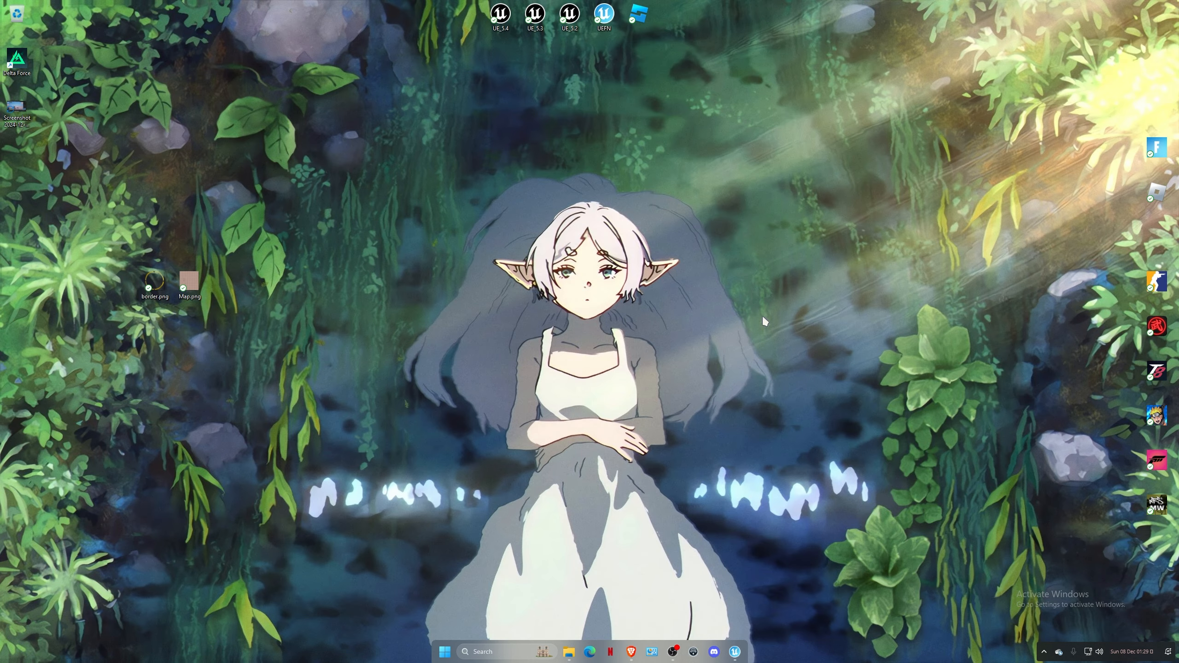
pyautogui.moveTo(737, 652); pyautogui.dragTo(359, 532)
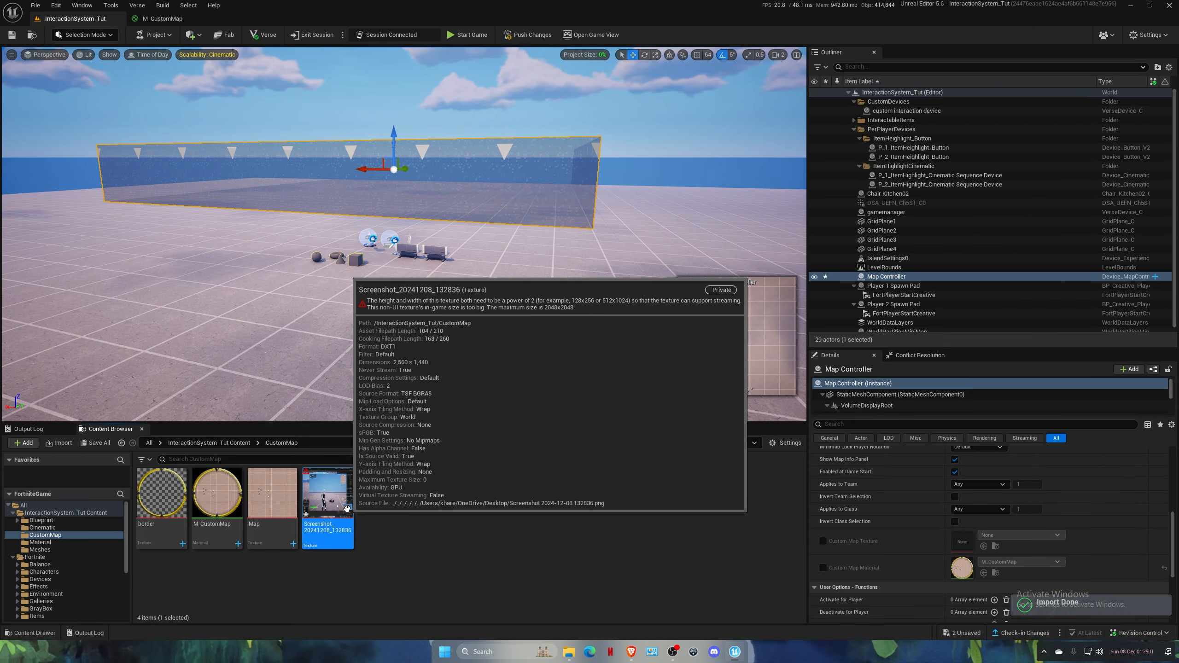
# Create a User Widget blueprint named HUD_MapBorder in the CustomMap folder and open it.
pyautogui.rightClick(378, 510)
pyautogui.moveTo(474, 492)
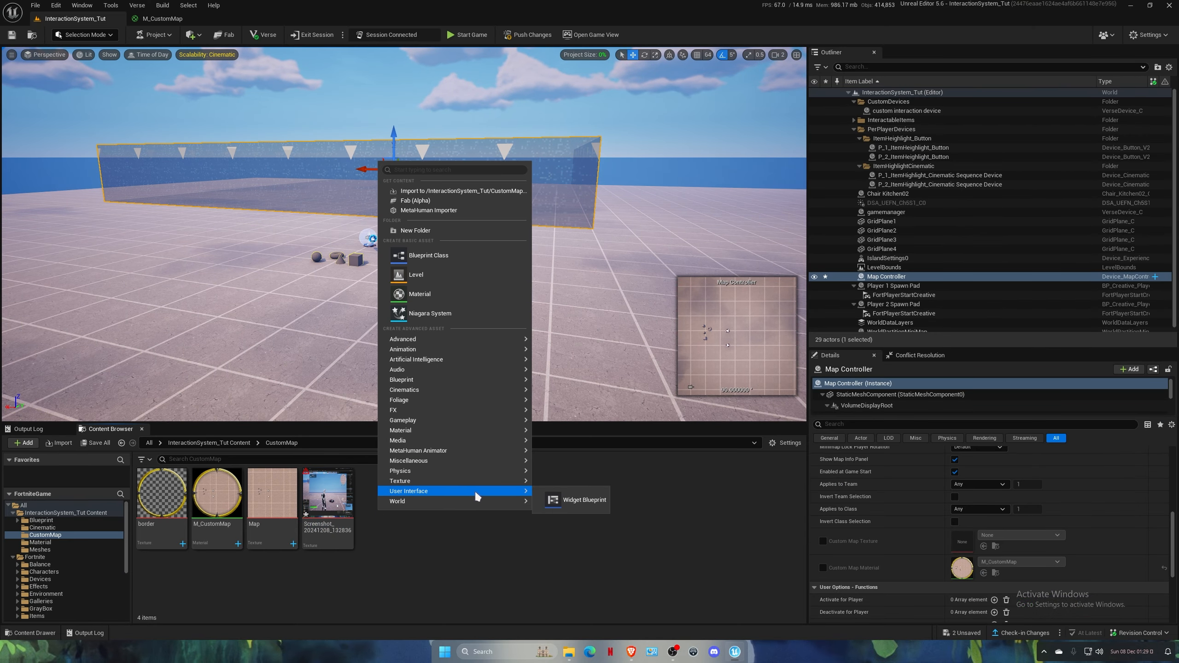
pyautogui.click(570, 497)
pyautogui.click(481, 265)
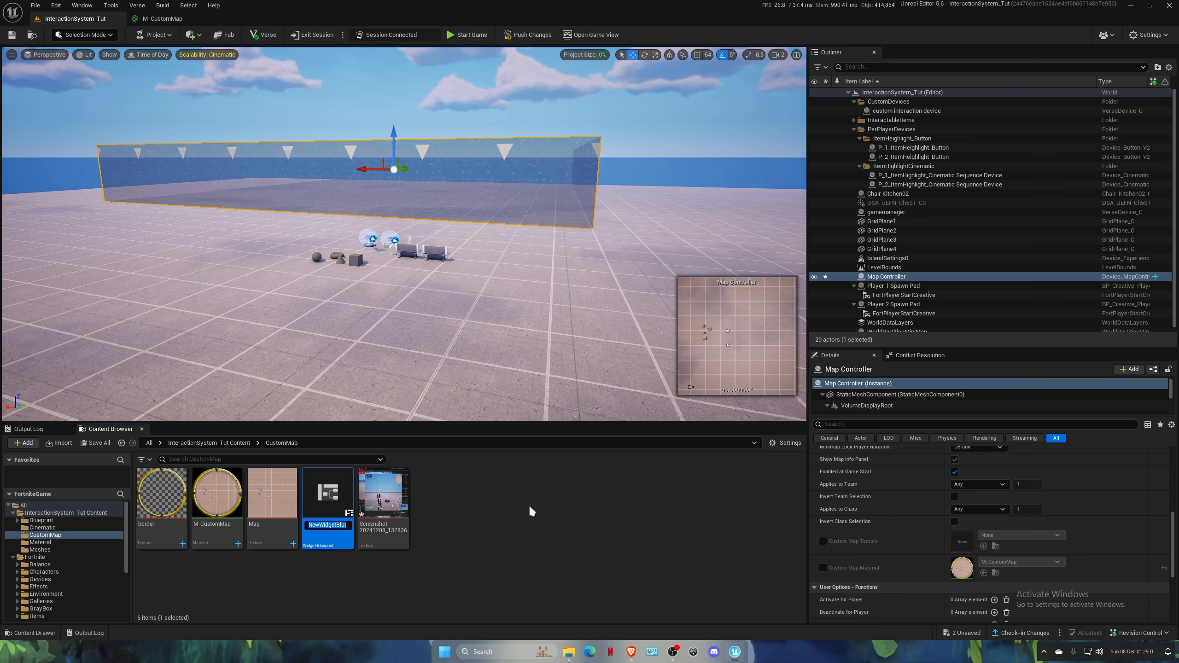
pyautogui.write('MapB')
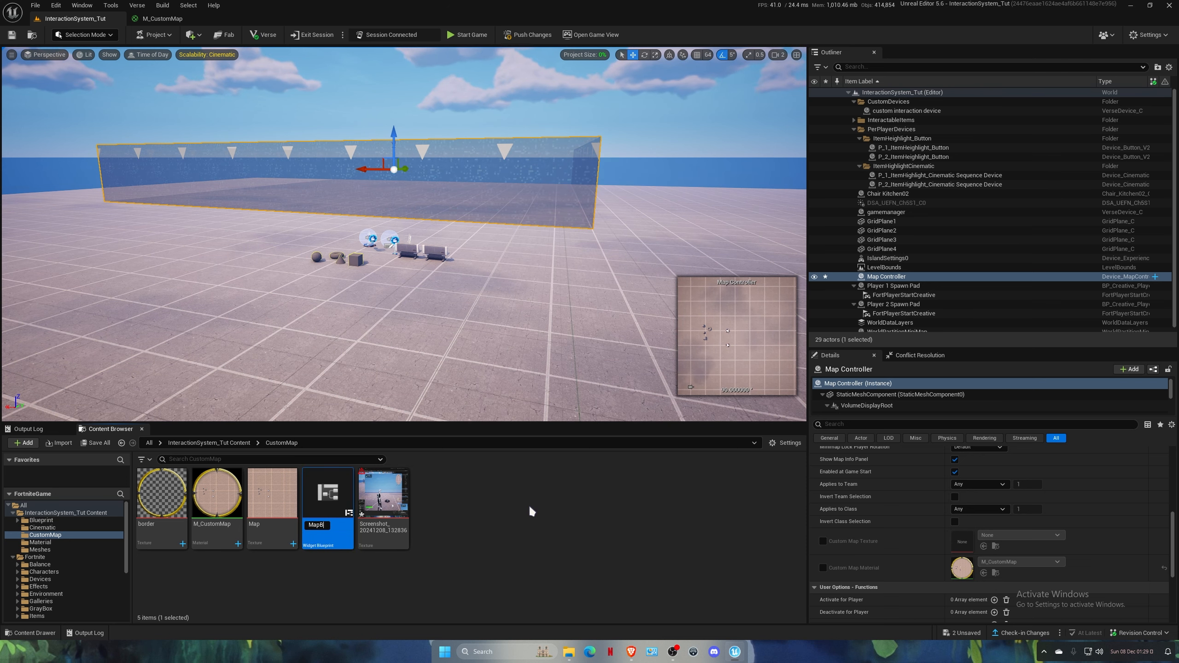
pyautogui.write('order')
pyautogui.press('Home')
pyautogui.write('HUD_')
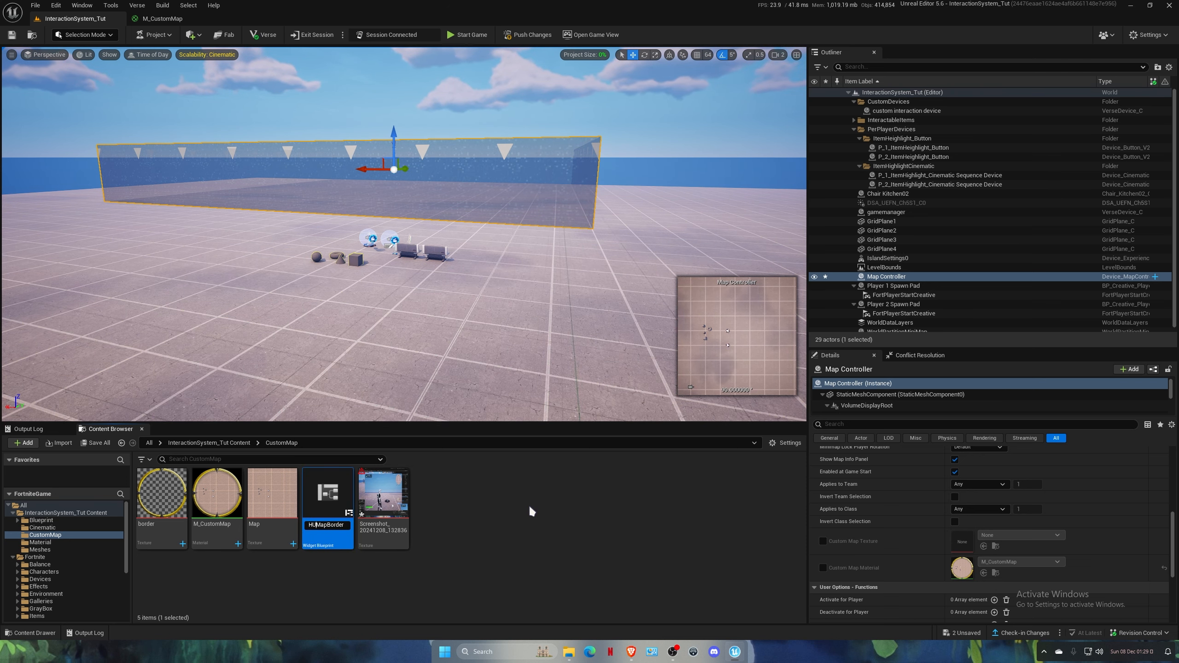
pyautogui.press('Return')
pyautogui.press('Return')
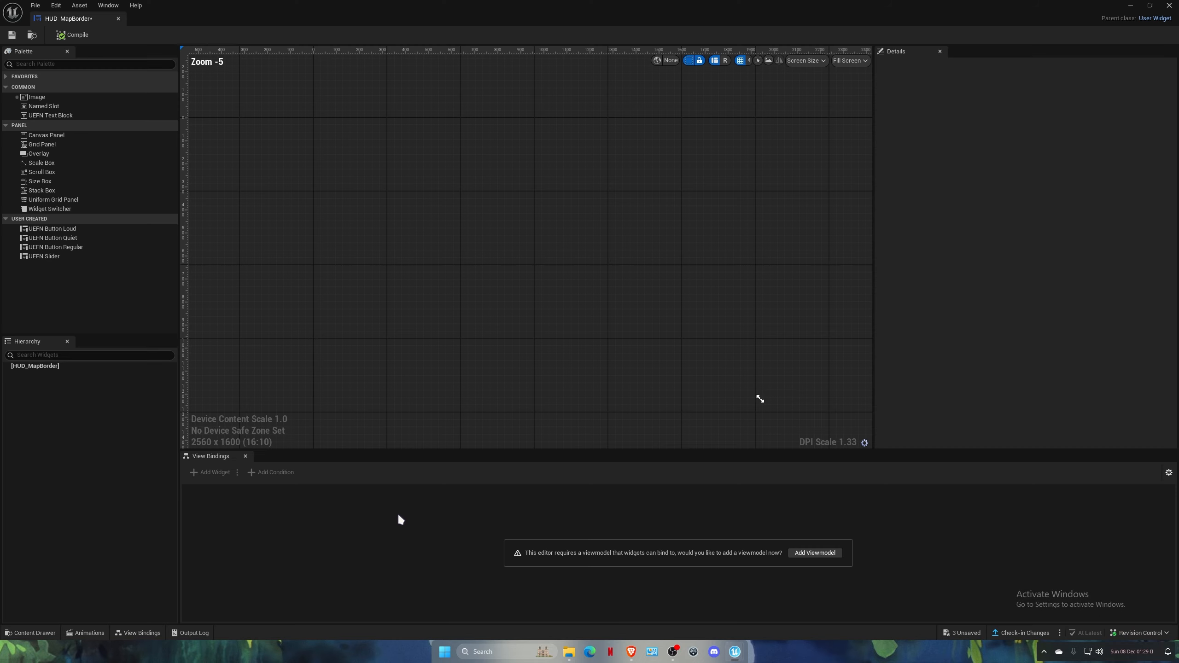
# Add a Canvas Panel as the root of HUD_MapBorder and dock the widget editor in the main window.
pyautogui.moveTo(67, 370); pyautogui.dragTo(67, 369)
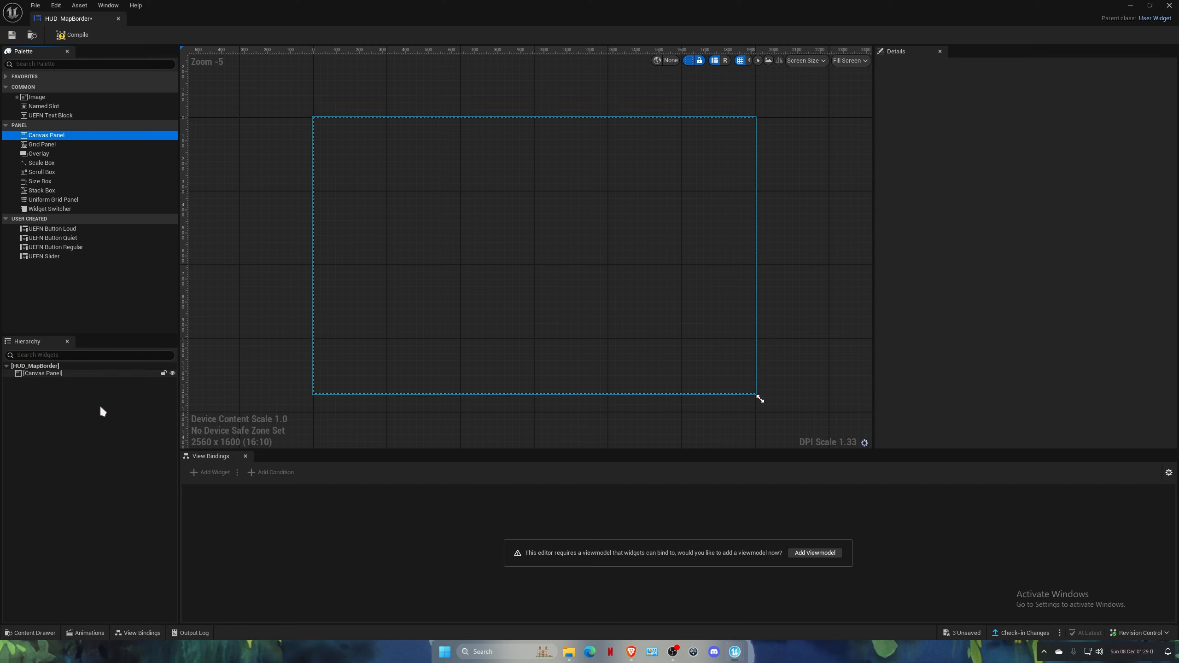
pyautogui.hotkey('ctrl', 'space')
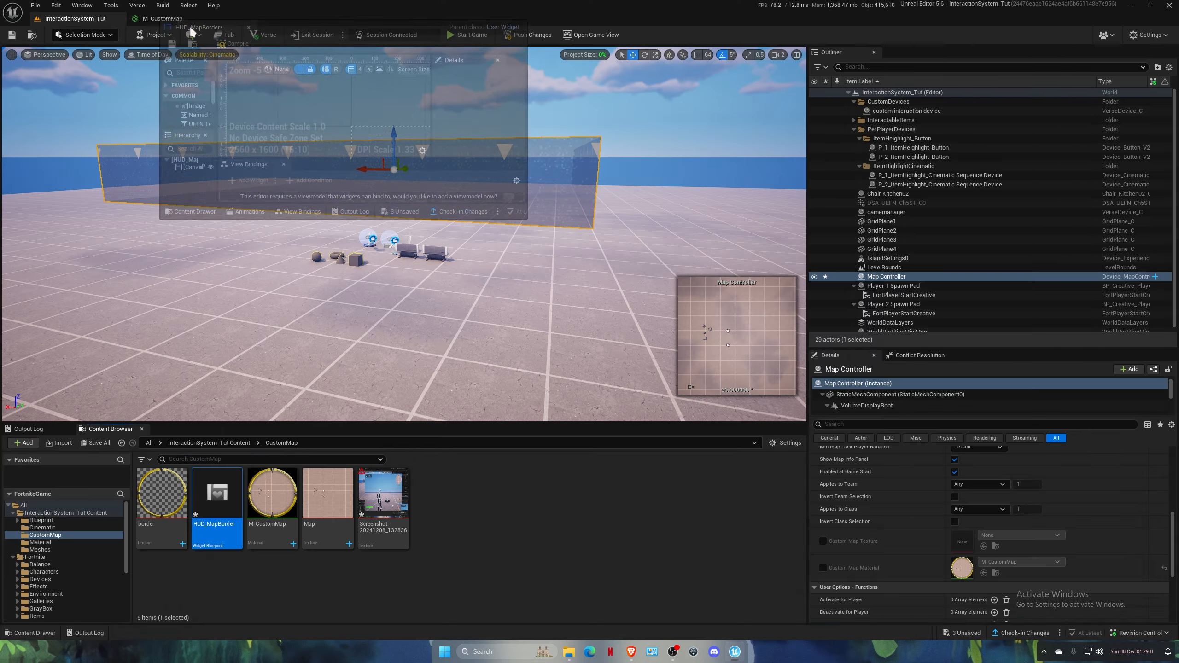
pyautogui.click(190, 23)
pyautogui.click(96, 21)
# Add the imported screenshot as an image inside the Canvas Panel and anchor it to stretch across the whole canvas.
pyautogui.moveTo(377, 501); pyautogui.dragTo(74, 377)
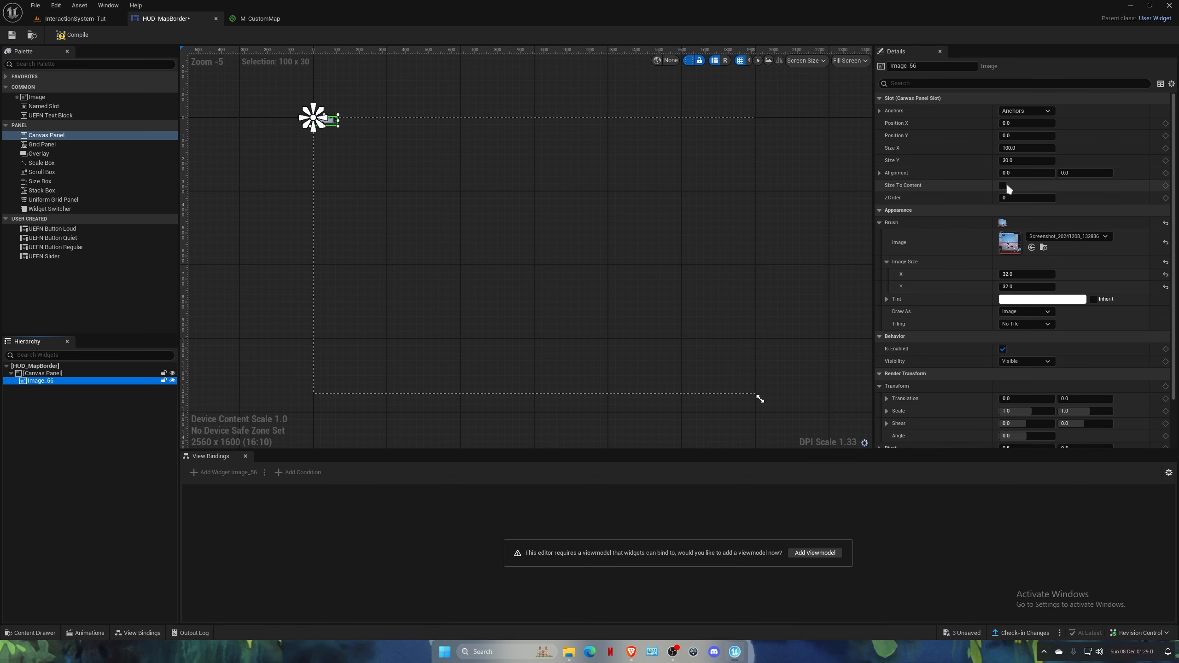
pyautogui.click(1025, 110)
pyautogui.click(1113, 229)
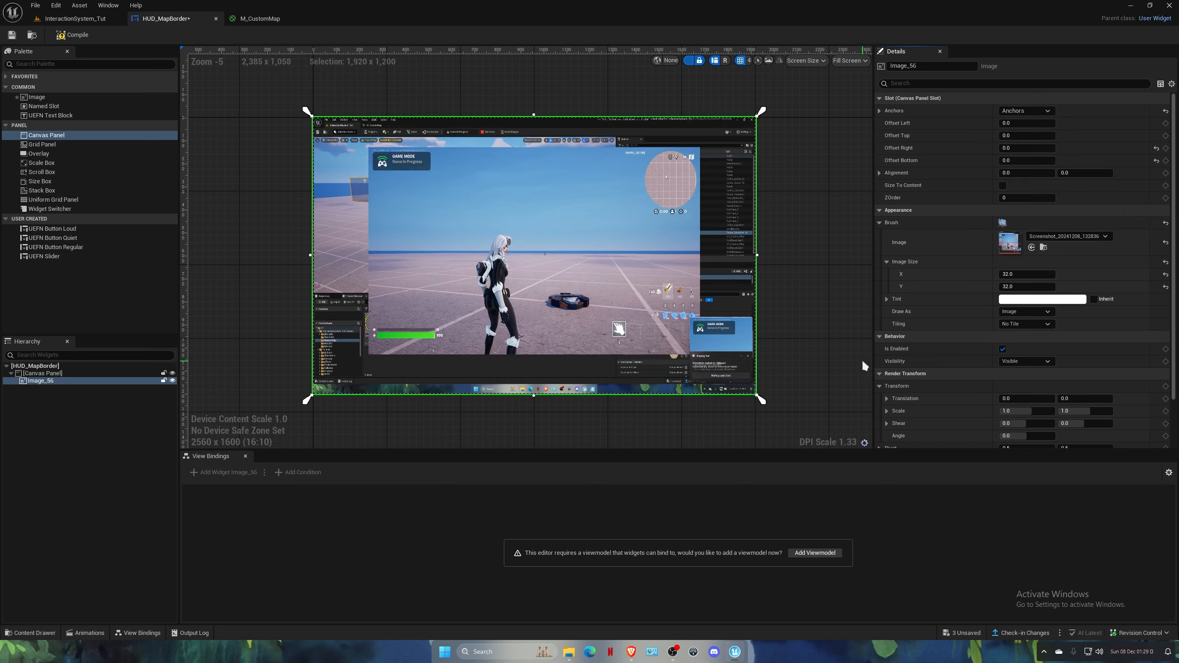
# Resize the designer's preview screen to 2560 x 1440 (16:9).
pyautogui.moveTo(759, 397); pyautogui.dragTo(749, 370)
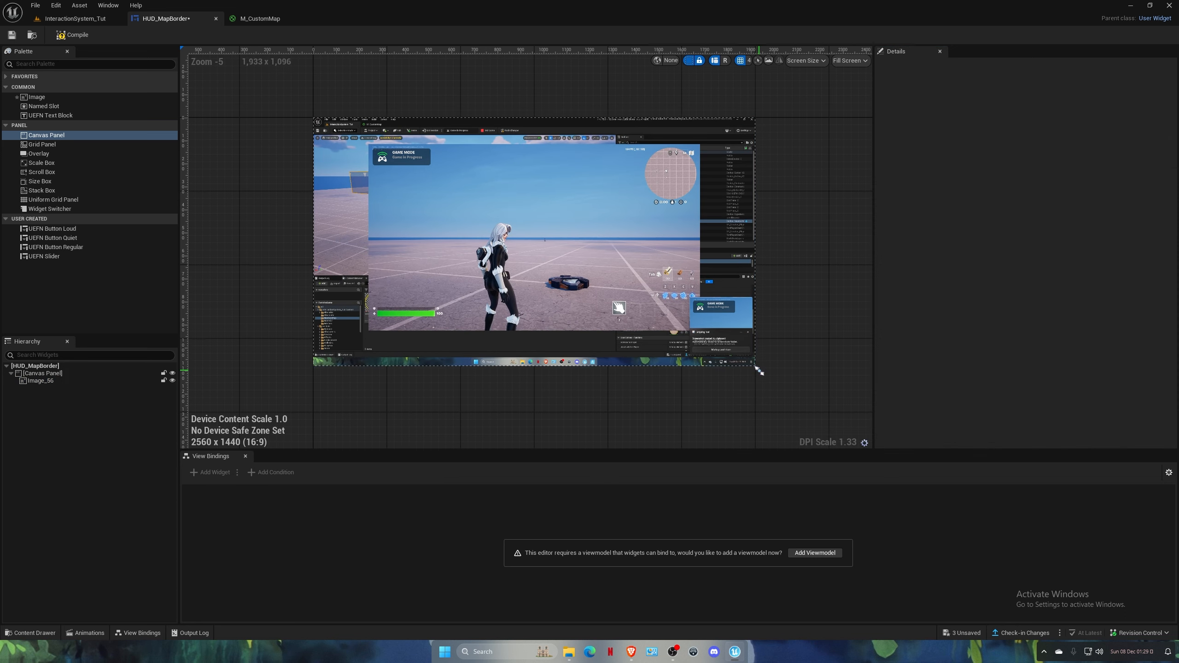
pyautogui.scroll(1, 538, 320)
pyautogui.click(521, 277)
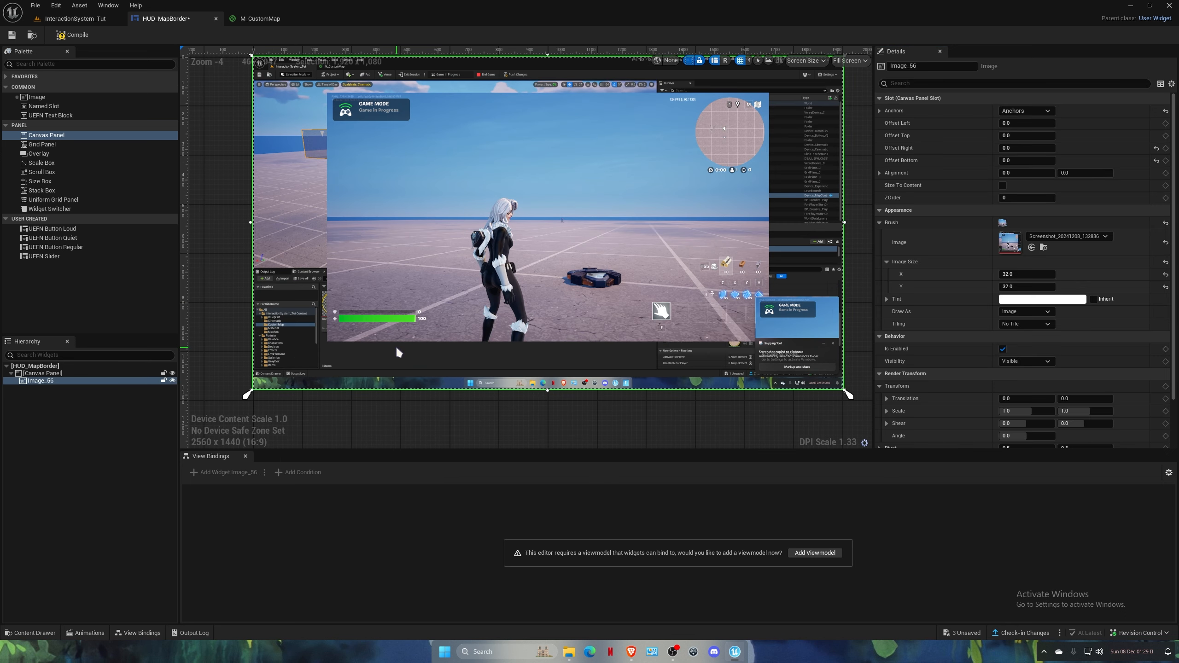
pyautogui.scroll(-1, 433, 339)
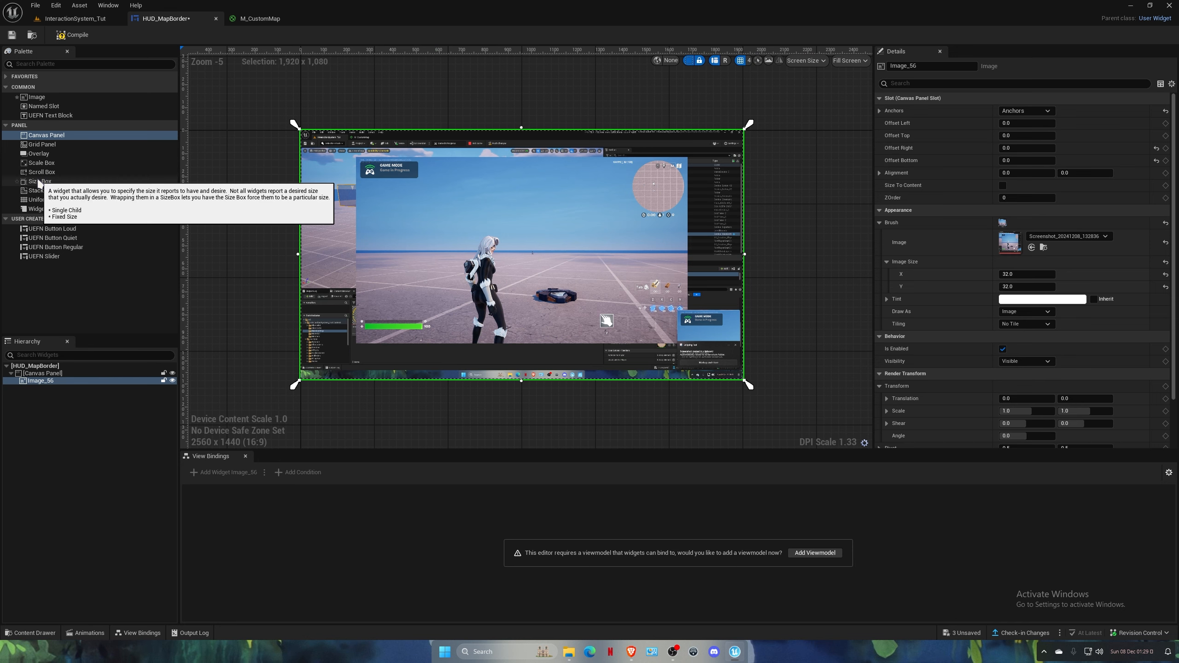
# Nest the screenshot image in a new Scale Box with Size To Content enabled, and reset the image size to 2560 x 1440.
pyautogui.moveTo(41, 163); pyautogui.dragTo(50, 389)
pyautogui.click(45, 381)
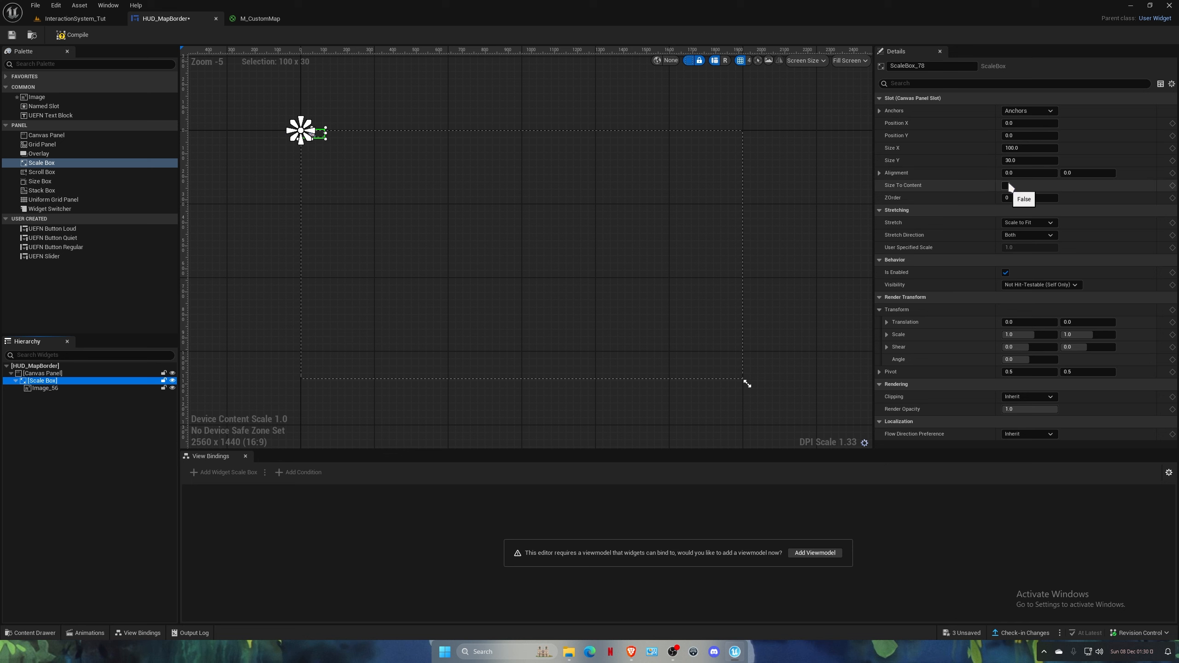
pyautogui.click(1005, 185)
pyautogui.click(106, 389)
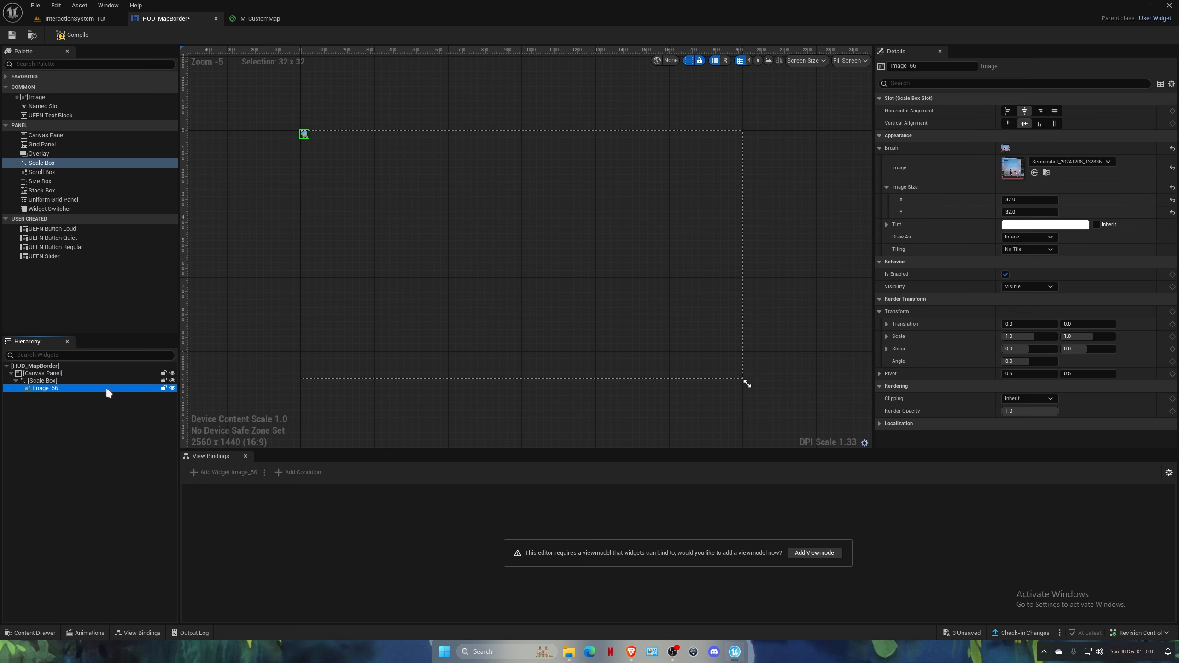
pyautogui.click(1172, 187)
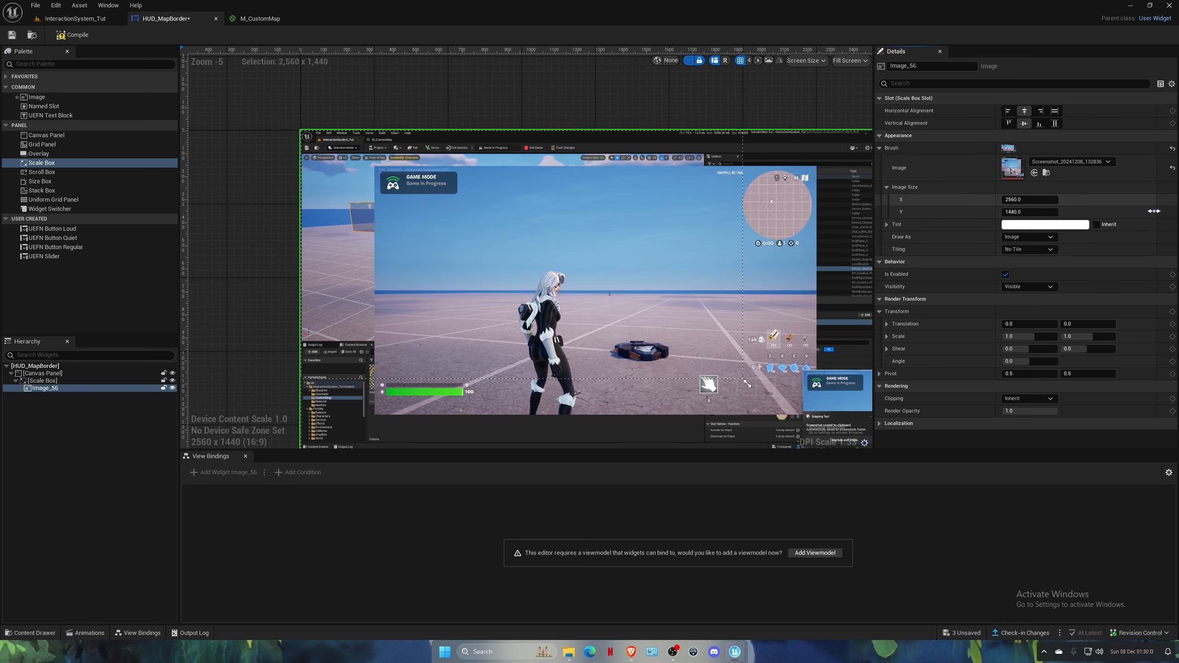
# Set the Scale Box's Stretch mode to User Specified.
pyautogui.click(81, 381)
pyautogui.click(1026, 222)
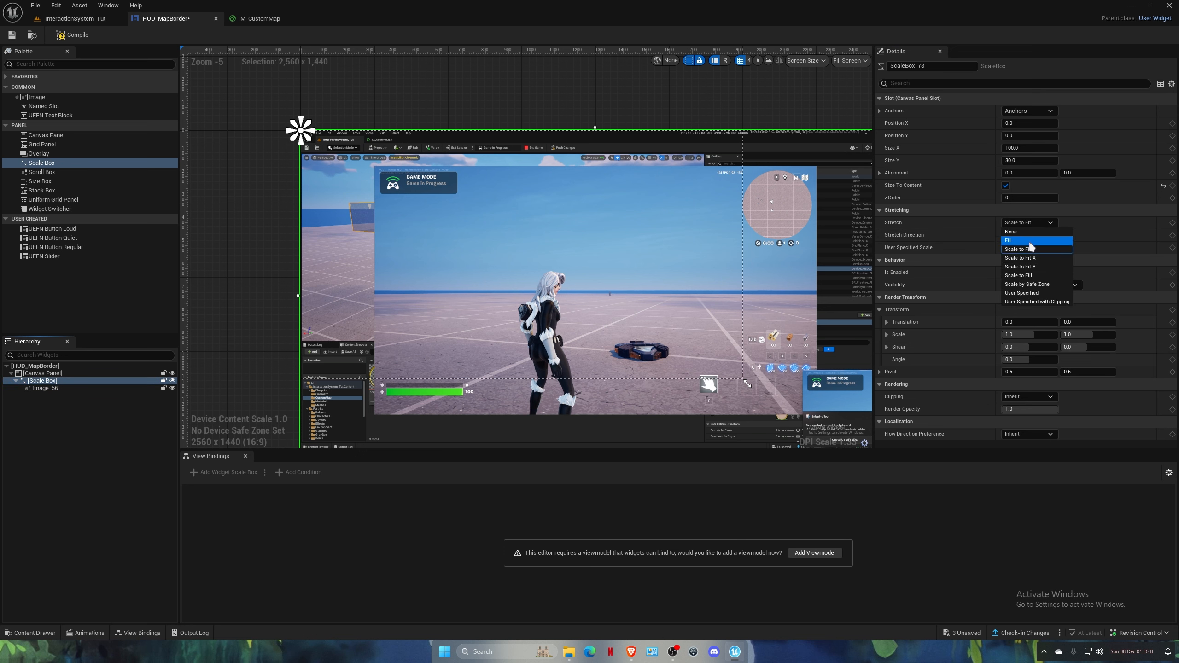
pyautogui.click(1037, 287)
pyautogui.click(1031, 223)
pyautogui.click(1030, 293)
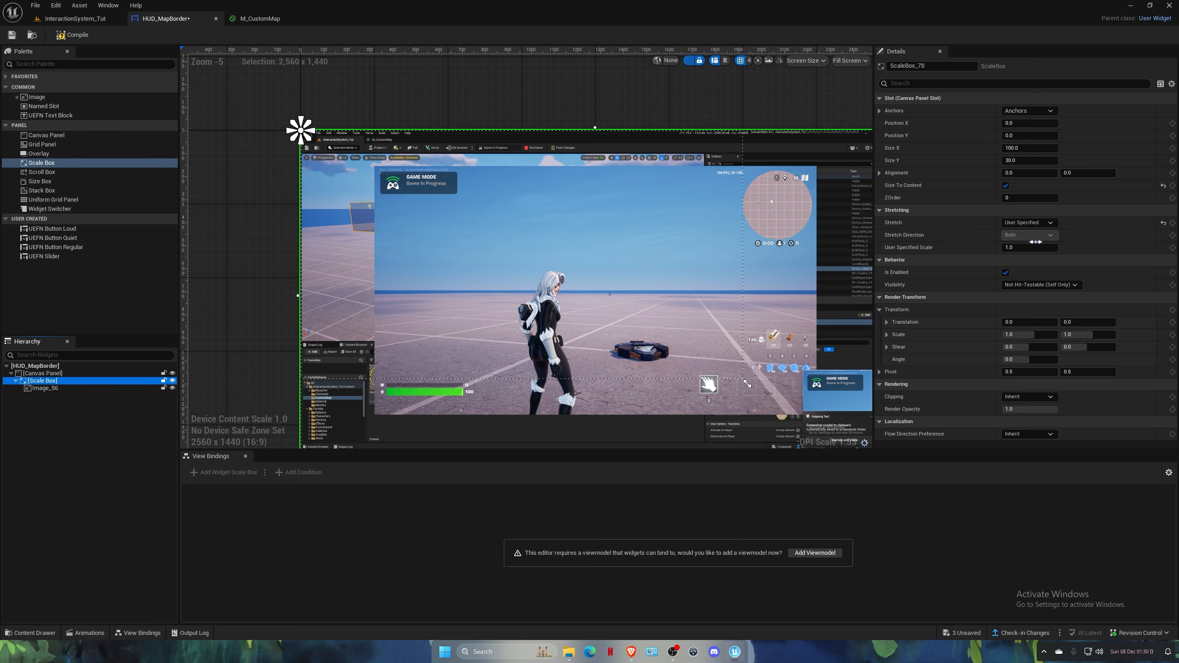
# Try User Specified Scale values of 0.5, 0.2 and 0.8 on the Scale Box, and return it to 1.0.
pyautogui.write('0.5')
pyautogui.press('Return')
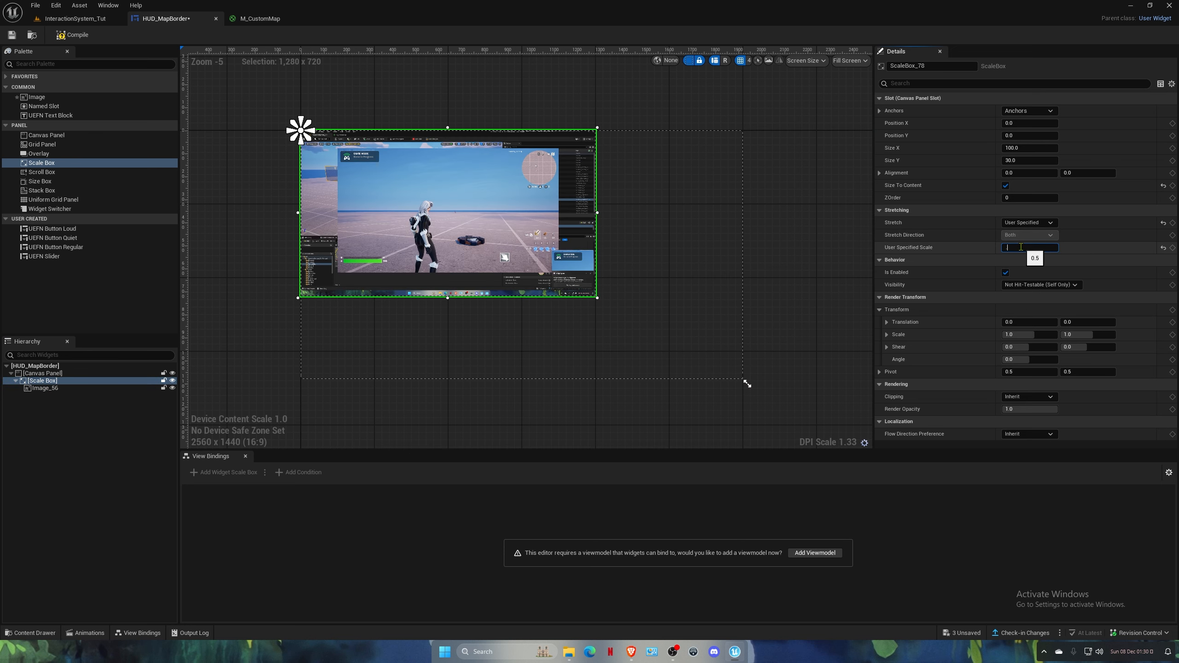
pyautogui.write('0.2')
pyautogui.press('Return')
pyautogui.write('.8')
pyautogui.press('Return')
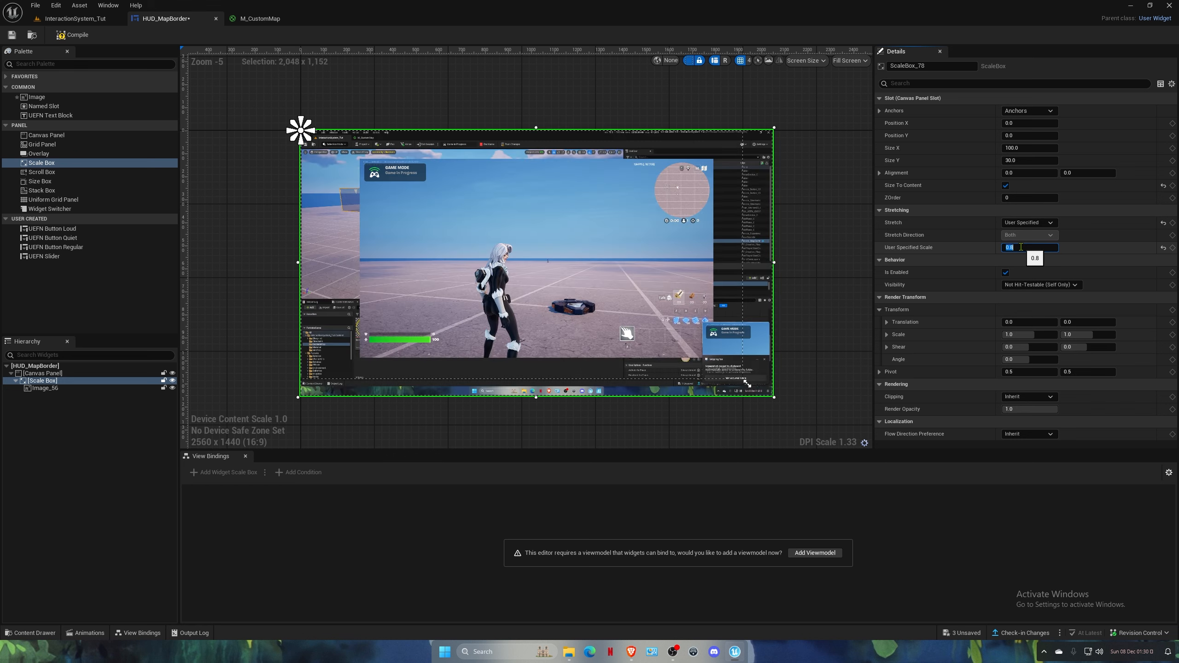
pyautogui.write('1')
pyautogui.press('Return')
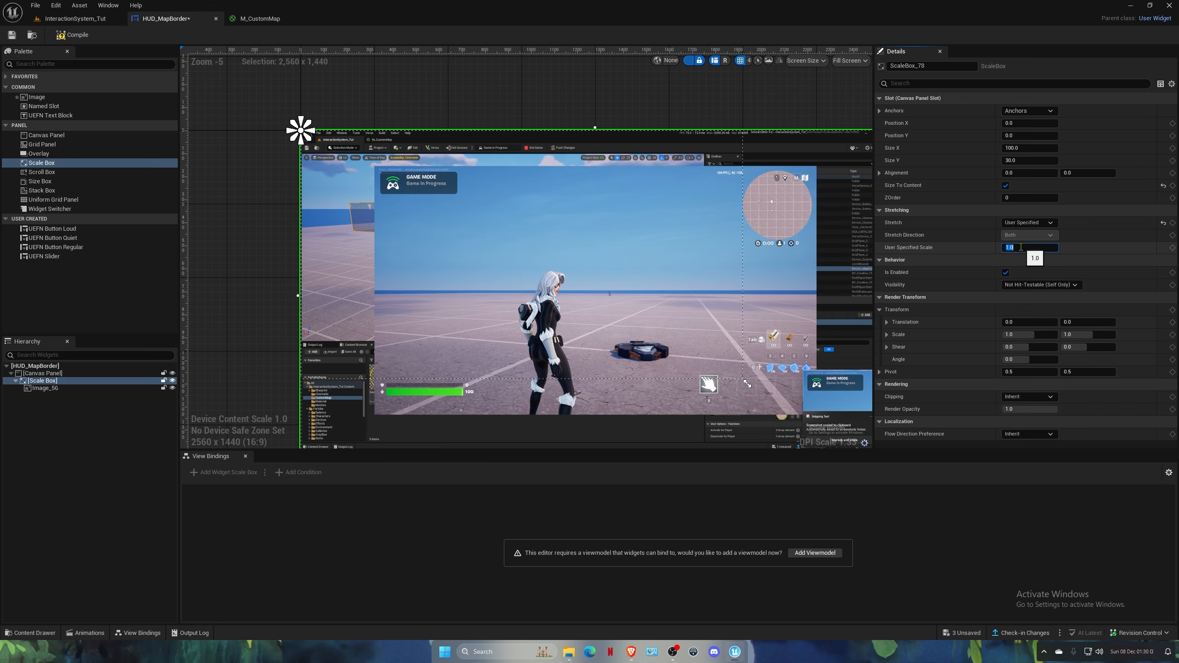
# Move the Scale Box to about X -320, Y -156 so the game view fills the canvas, and clip the Canvas Panel to its bounds.
pyautogui.moveTo(670, 284); pyautogui.dragTo(596, 247)
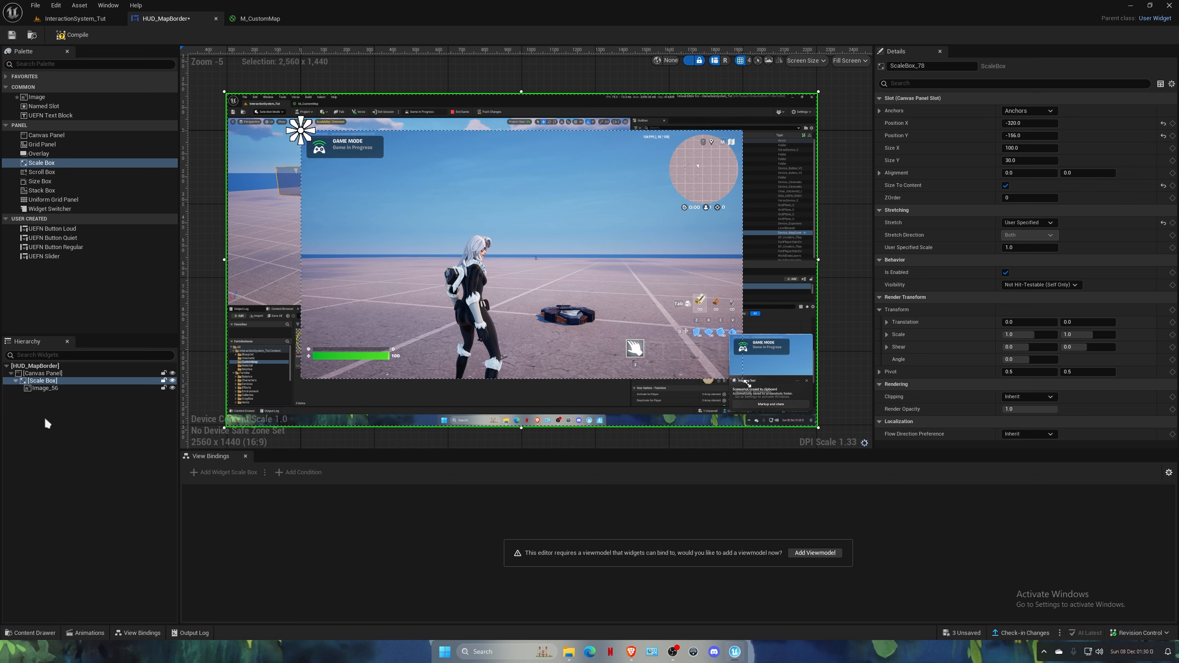
pyautogui.click(42, 373)
pyautogui.click(1020, 272)
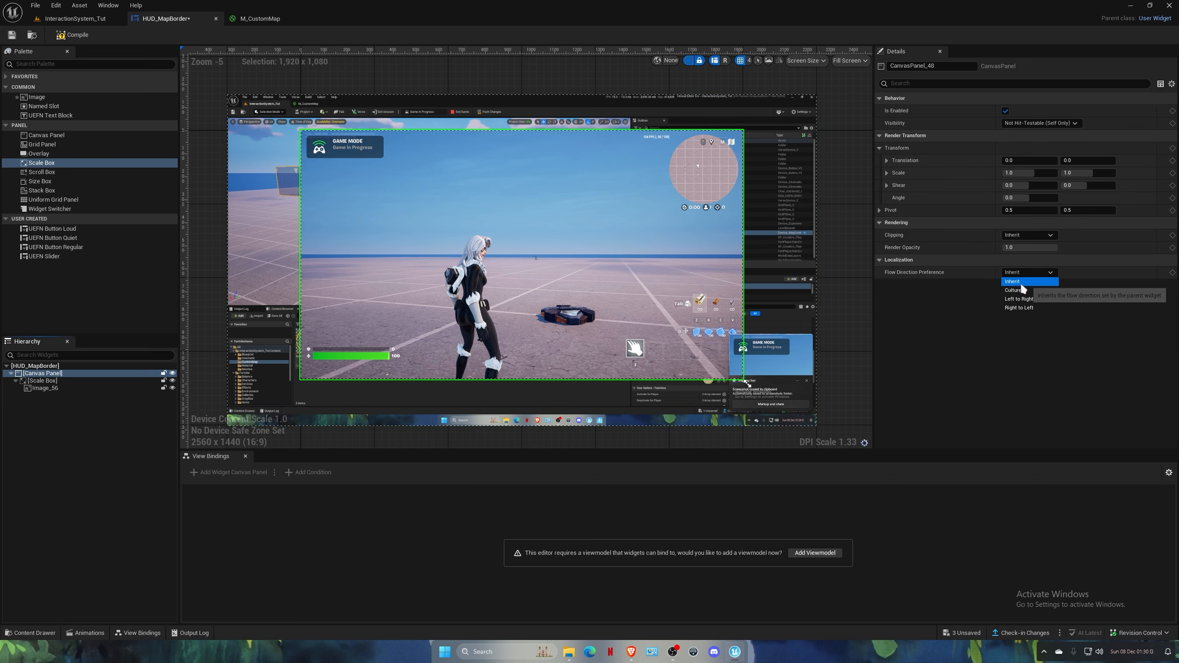
pyautogui.click(1020, 236)
pyautogui.click(1021, 254)
pyautogui.click(809, 226)
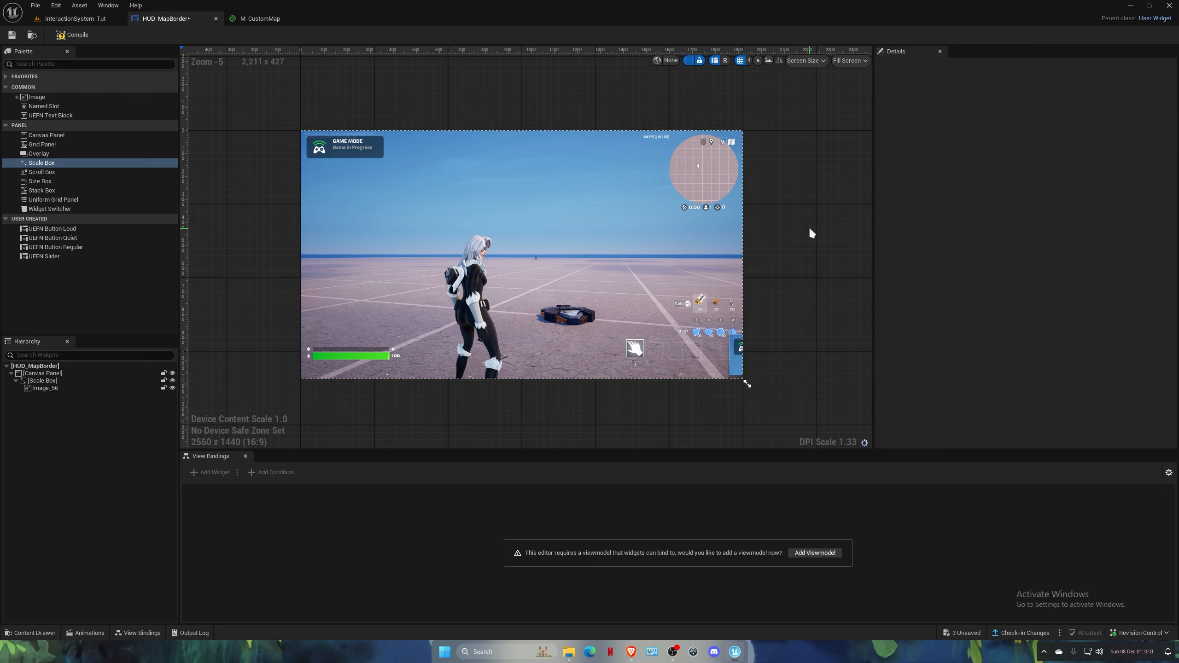
pyautogui.scroll(1, 805, 224)
pyautogui.scroll(-1, 614, 268)
pyautogui.moveTo(472, 280); pyautogui.dragTo(503, 297, button='right')
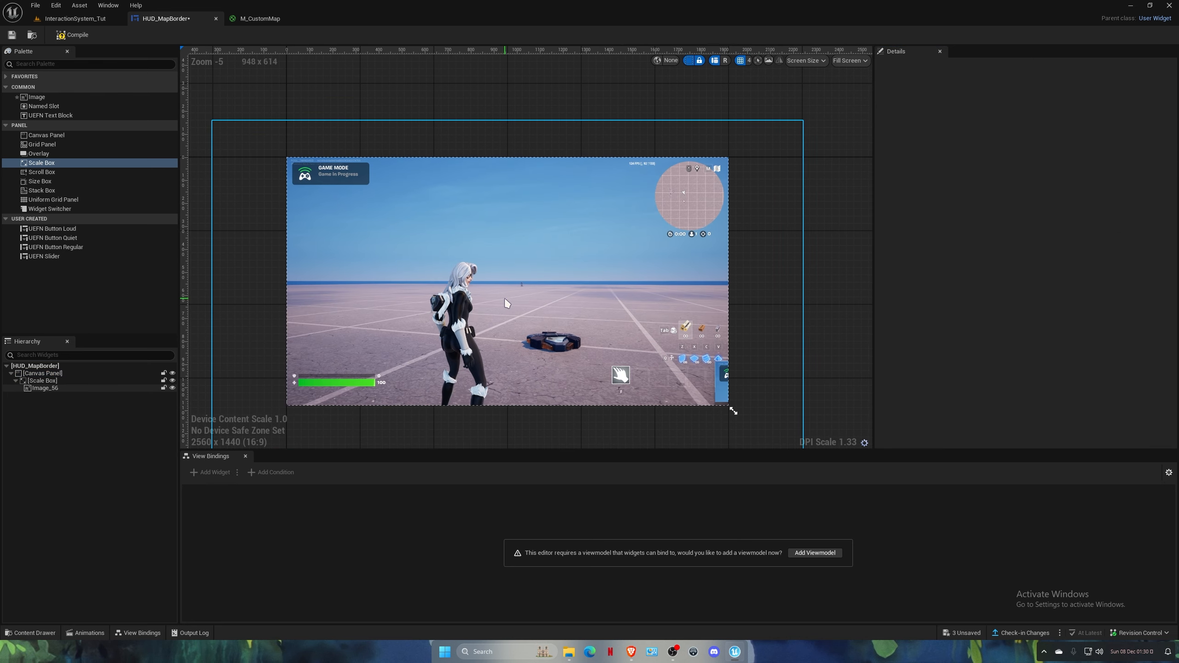
pyautogui.click(28, 388)
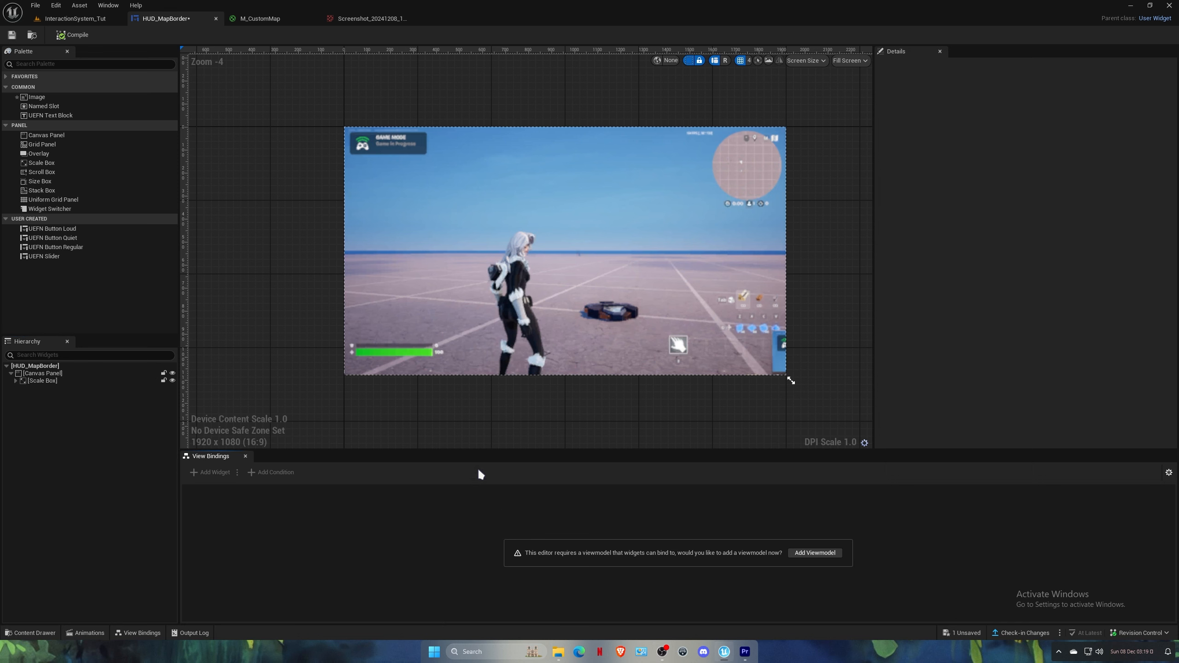
pyautogui.scroll(2, 488, 286)
pyautogui.scroll(-3, 492, 287)
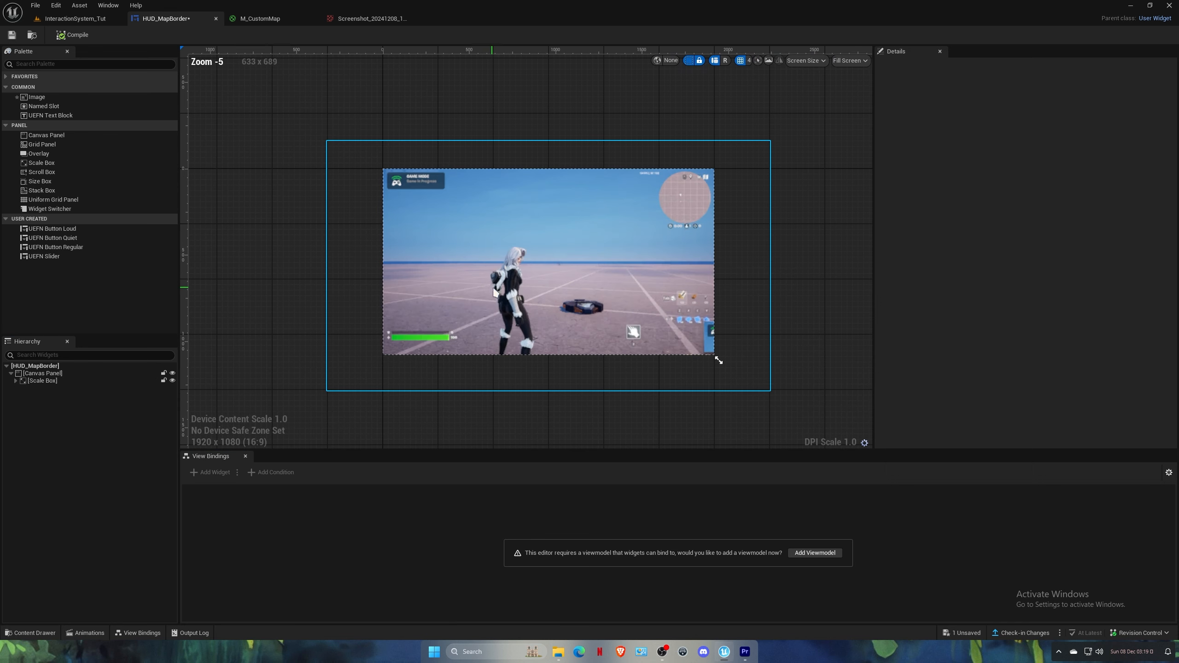
pyautogui.scroll(1, 498, 290)
pyautogui.moveTo(497, 290); pyautogui.dragTo(475, 296, button='right')
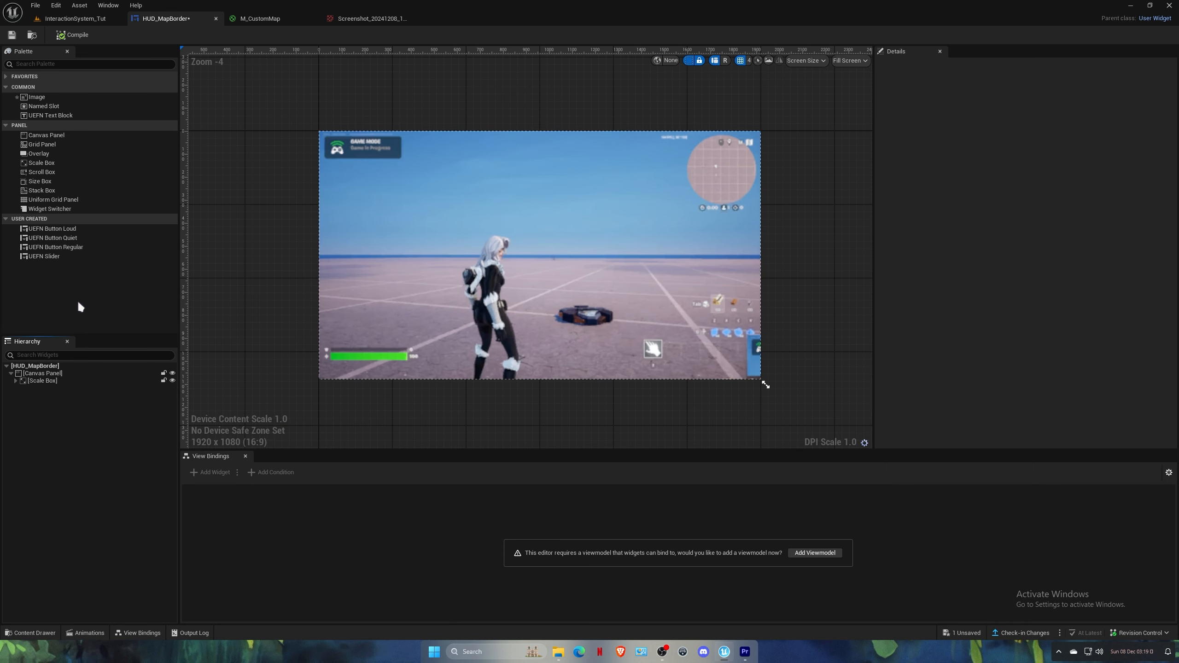
# Add an Overlay to the Canvas Panel and anchor it to the canvas's top-right corner.
pyautogui.moveTo(32, 377); pyautogui.dragTo(48, 394)
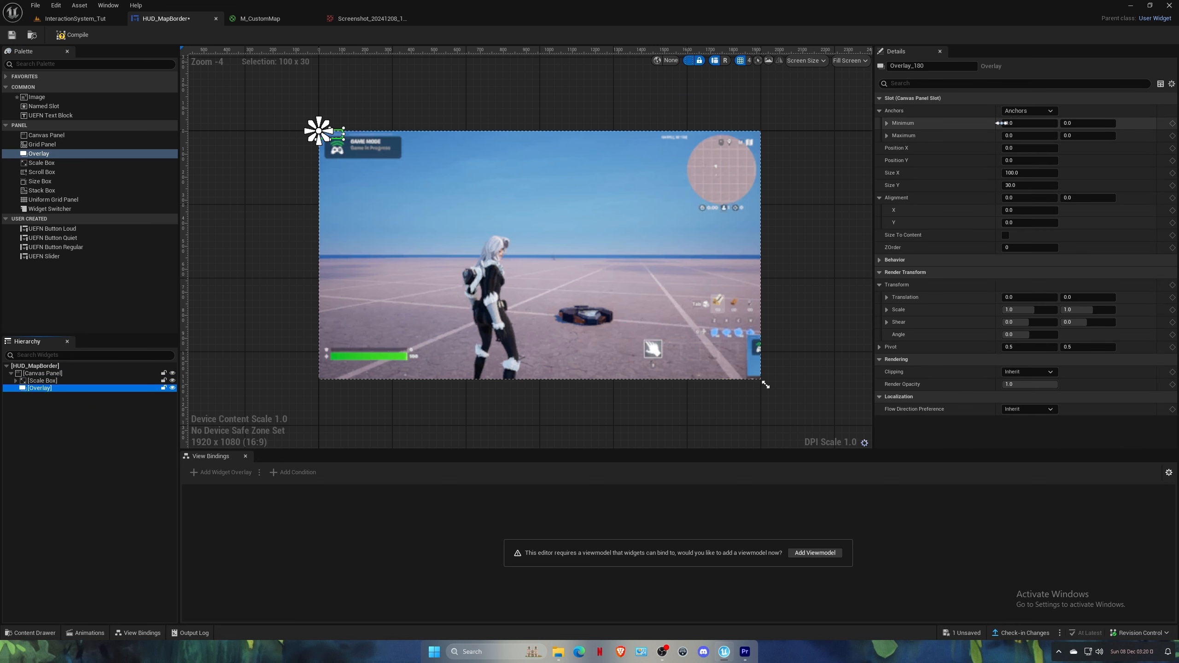
pyautogui.click(1033, 110)
pyautogui.click(1079, 137)
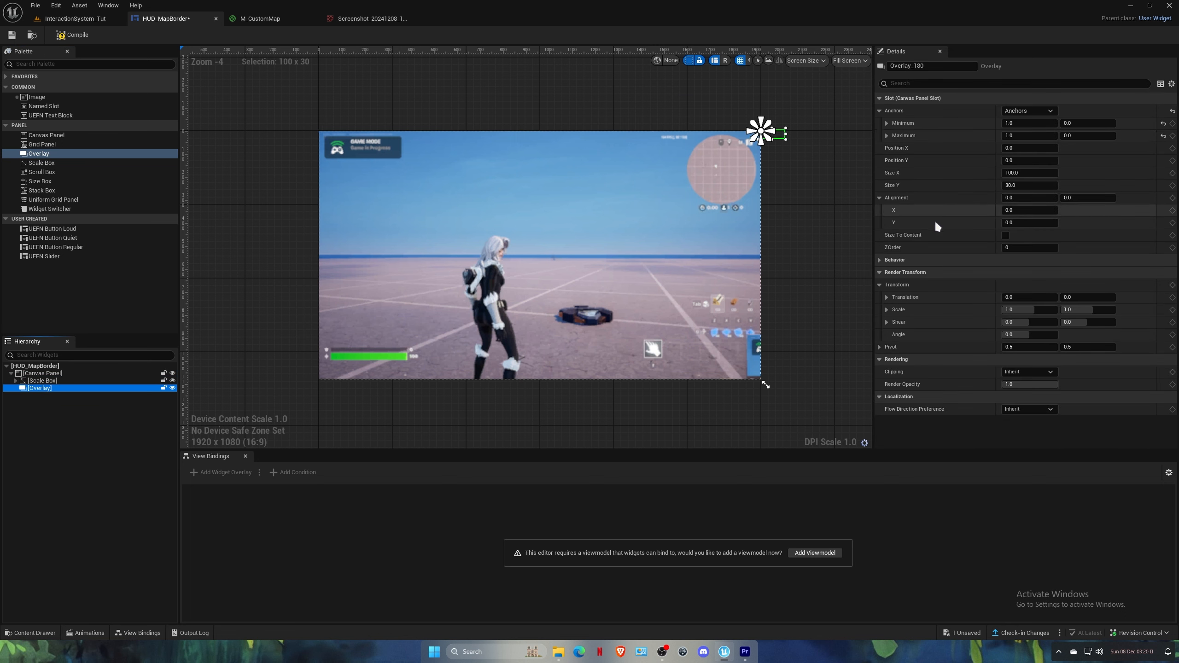
# Nest an Image in the Overlay and assign it the border texture from the CustomMap folder.
pyautogui.moveTo(48, 98); pyautogui.dragTo(90, 274)
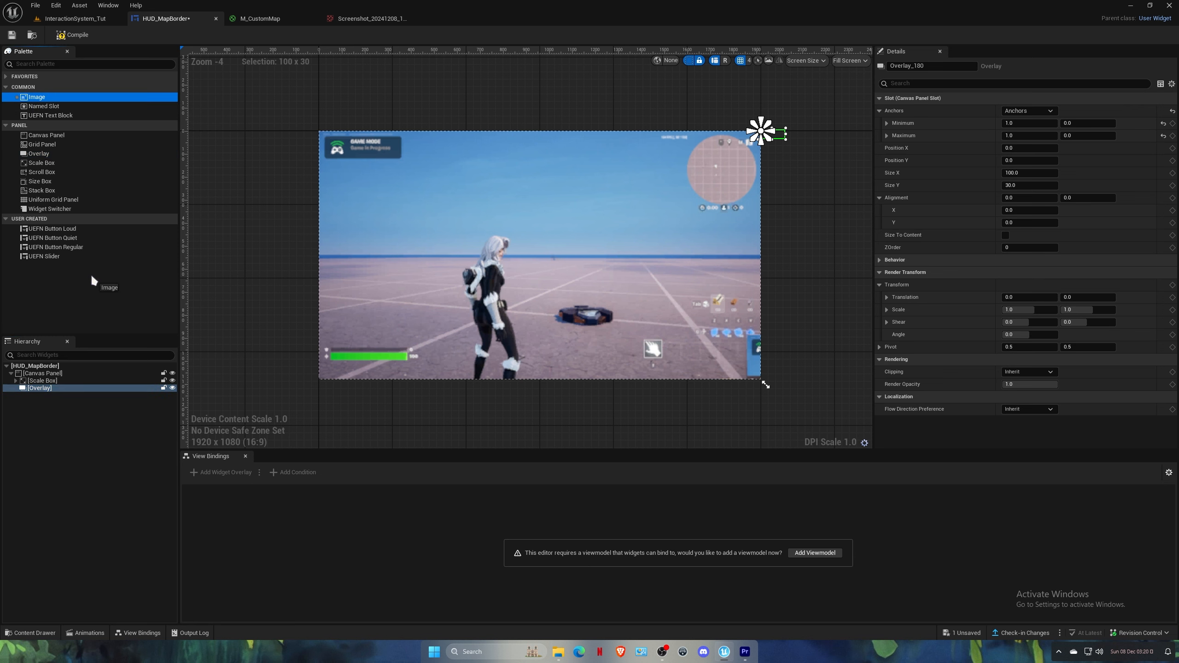
pyautogui.click(46, 395)
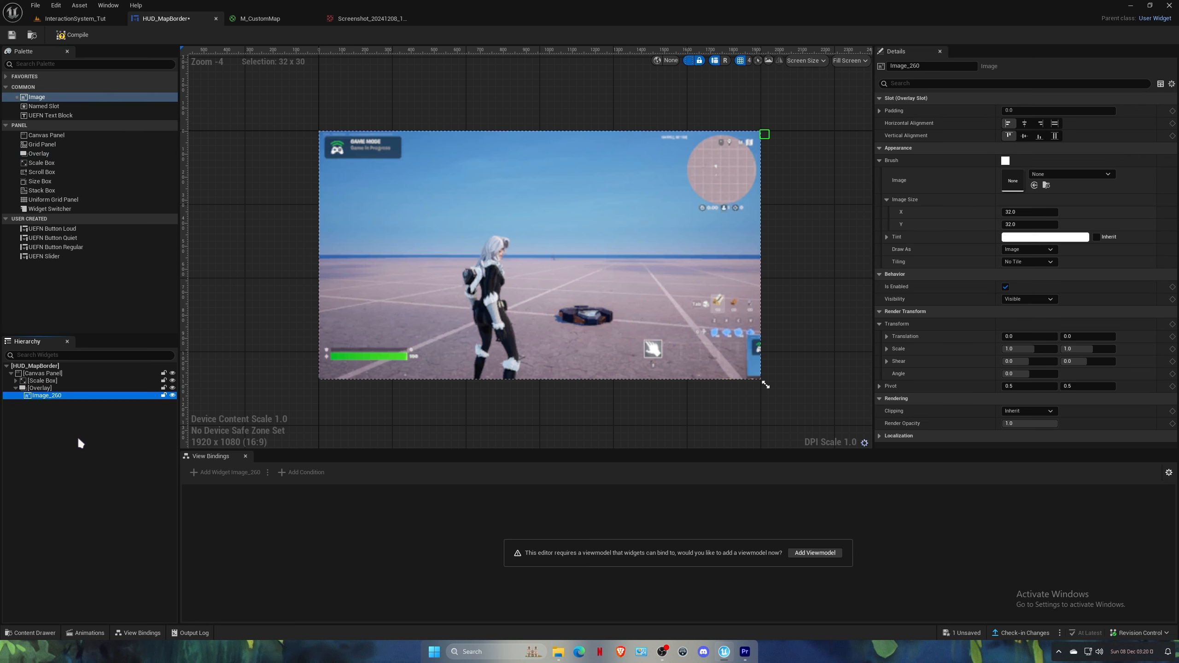
pyautogui.hotkey('ctrl', 'space')
pyautogui.click(47, 495)
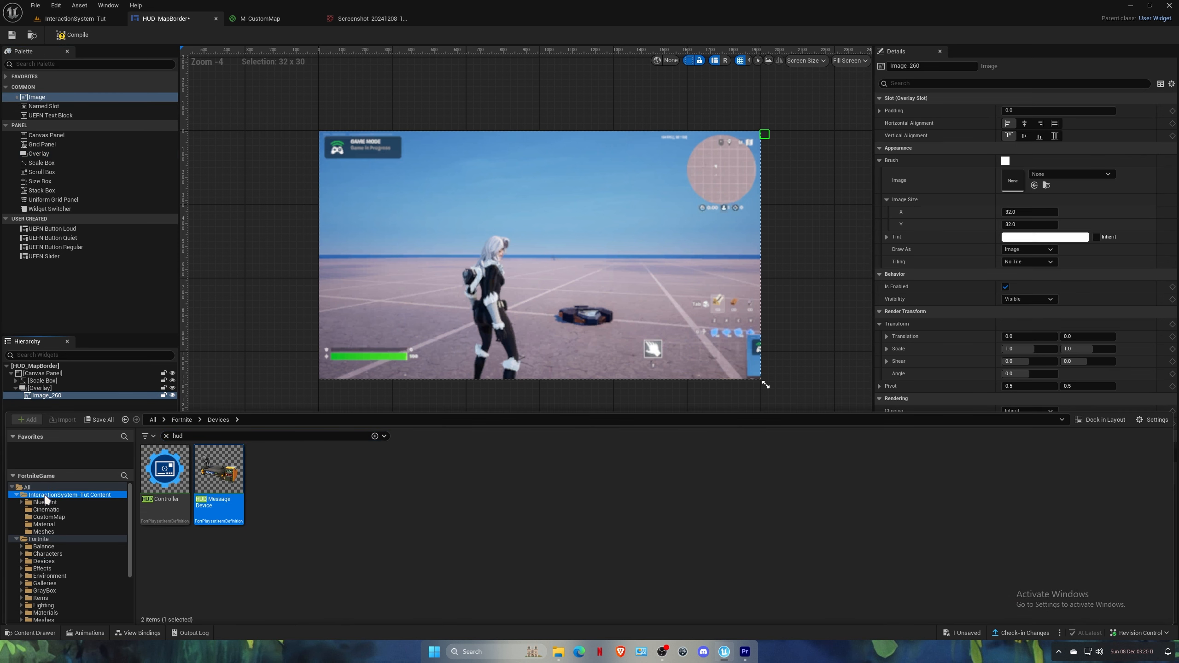
pyautogui.click(165, 435)
pyautogui.click(75, 515)
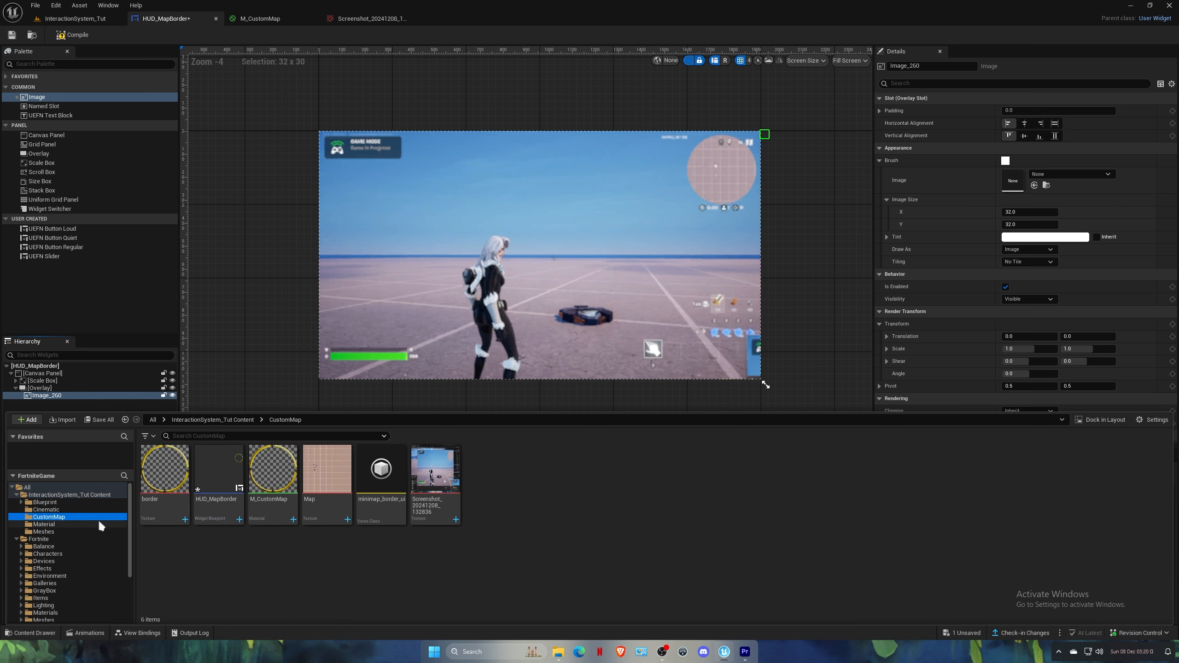
pyautogui.moveTo(165, 469)
pyautogui.mouseDown()
pyautogui.moveTo(949, 219)
pyautogui.moveTo(1017, 183)
pyautogui.mouseUp()
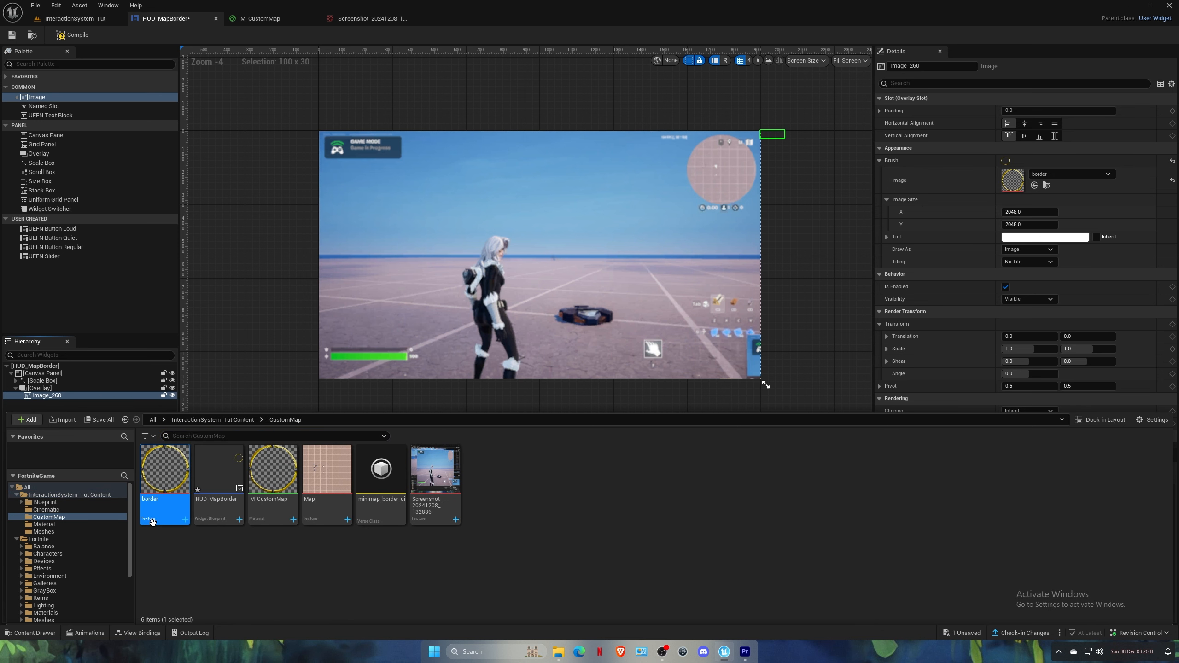
pyautogui.click(1126, 210)
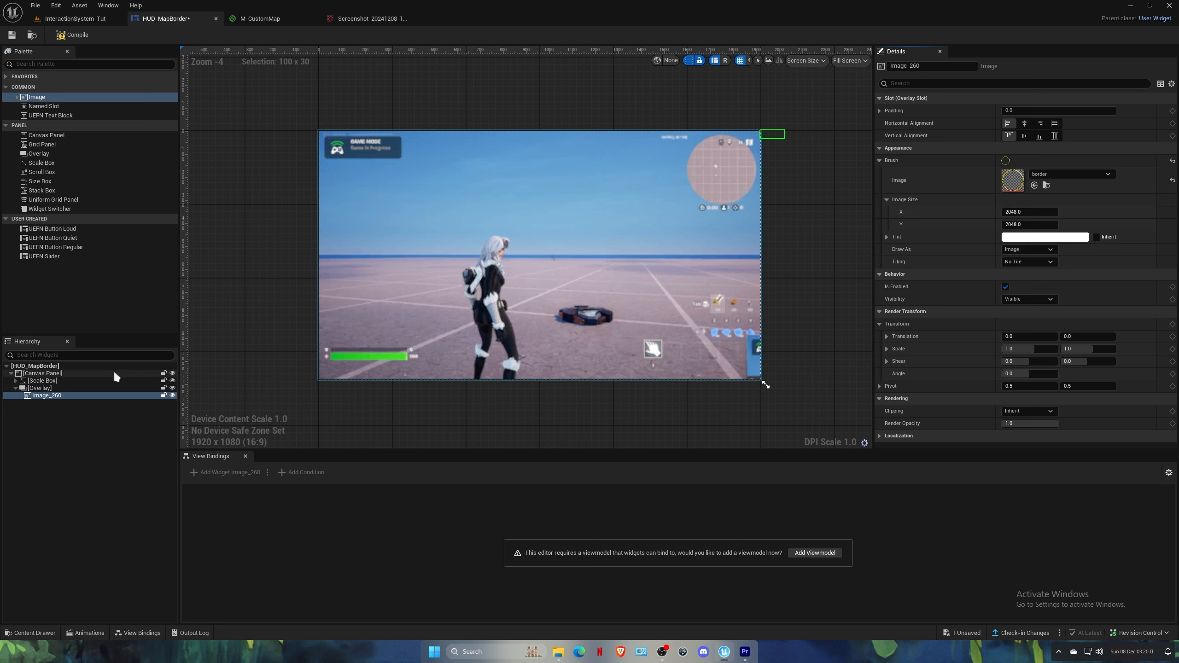
# Enable Size To Content on the Overlay and select its nested border image.
pyautogui.click(39, 387)
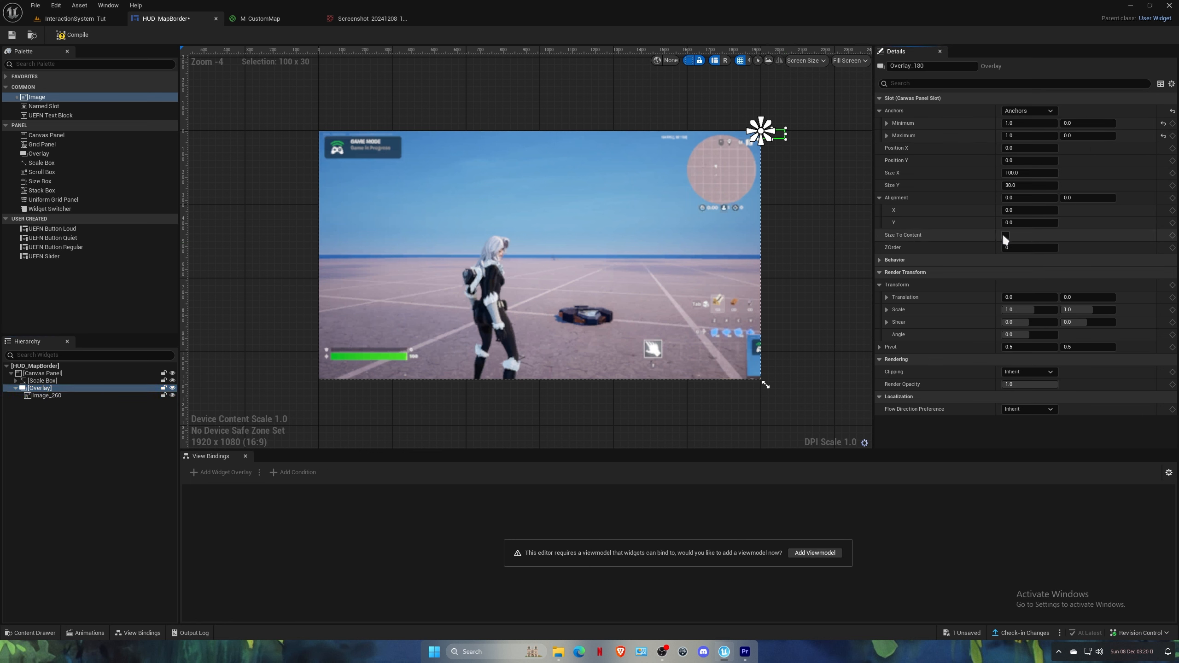
pyautogui.click(58, 395)
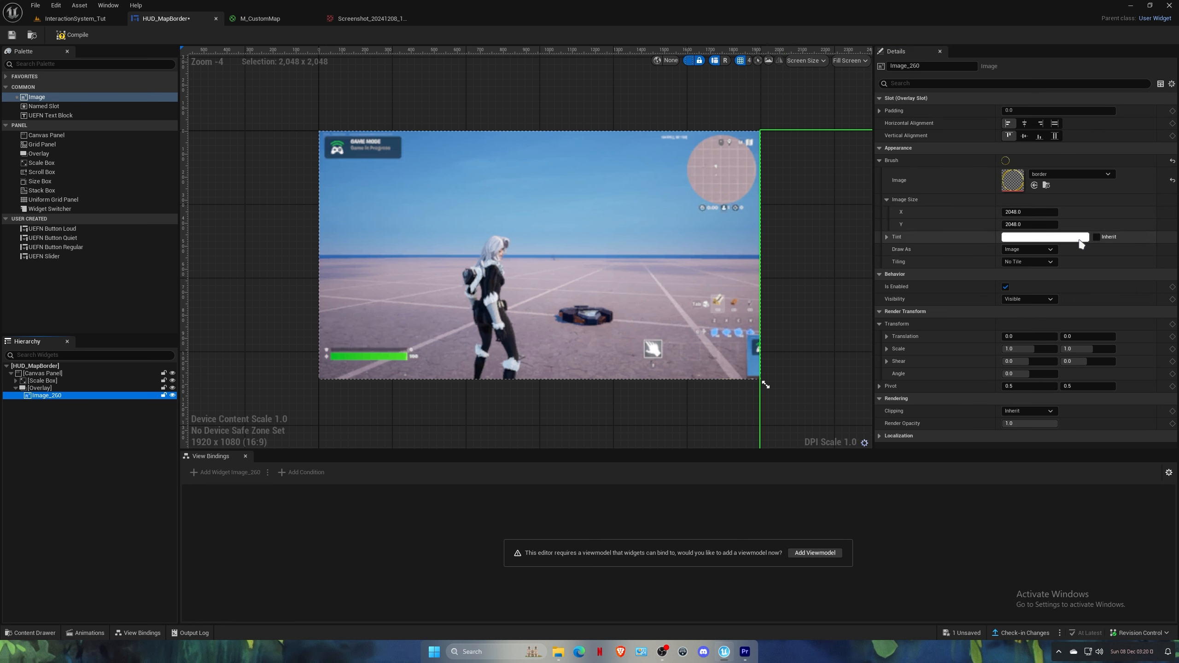